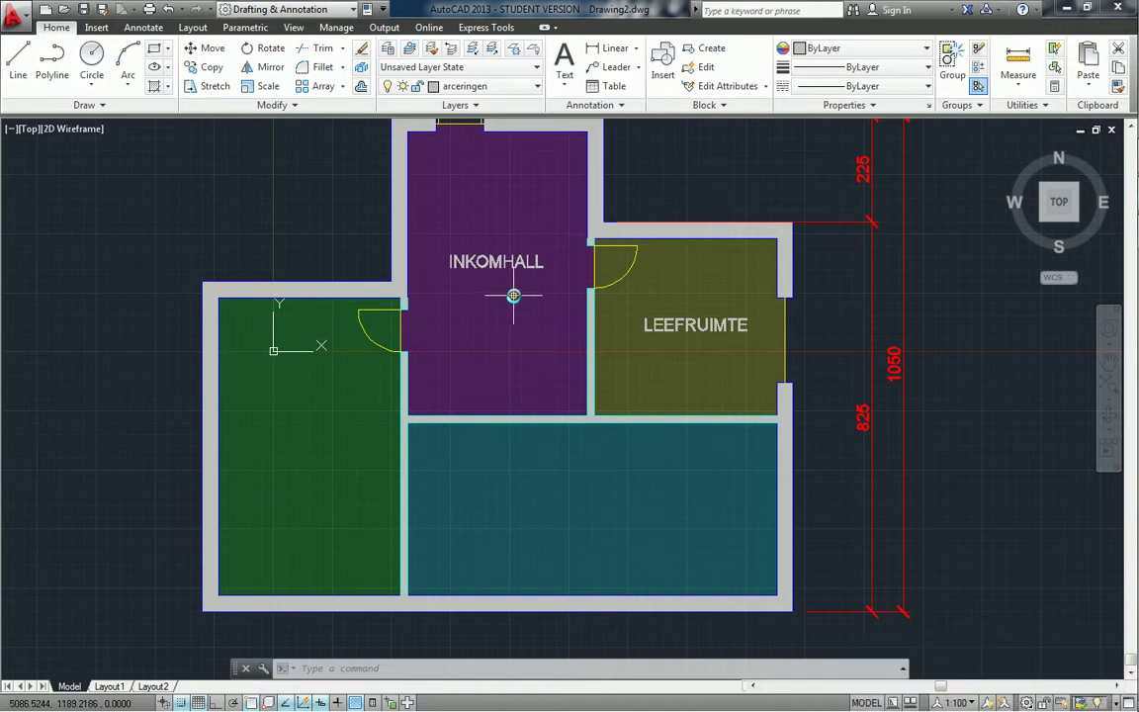
- Turn off the lokalen layer so the coloured room fills disappear
middle_drag(521, 293, 533, 314)
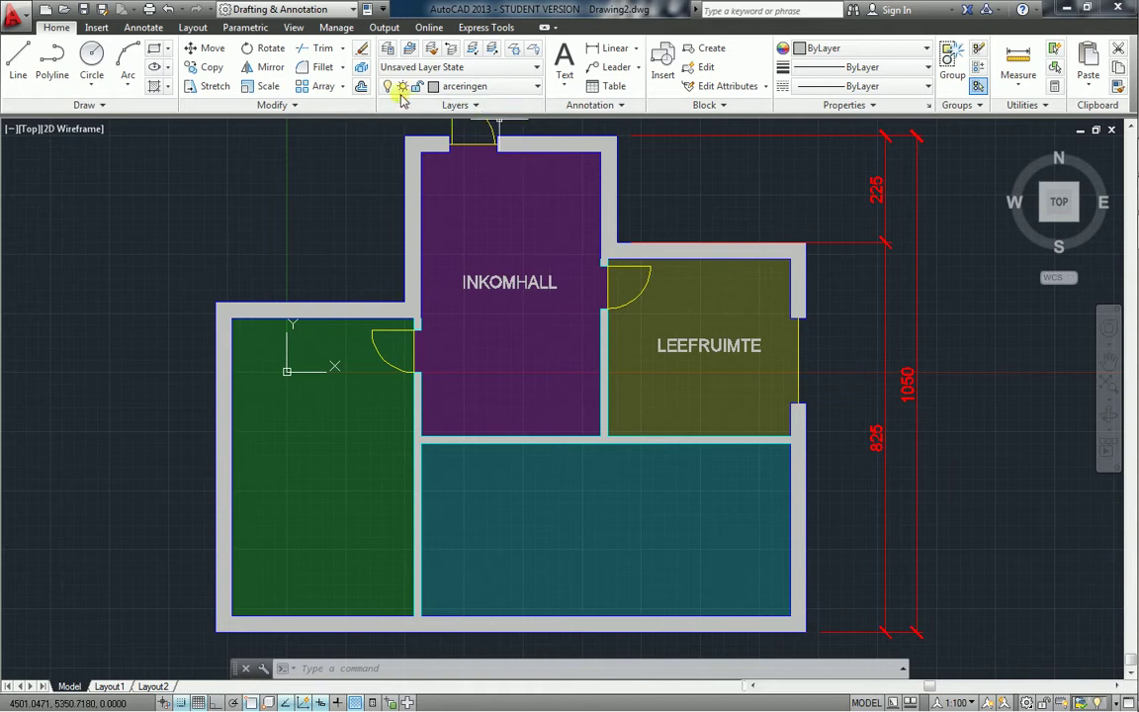
click(495, 87)
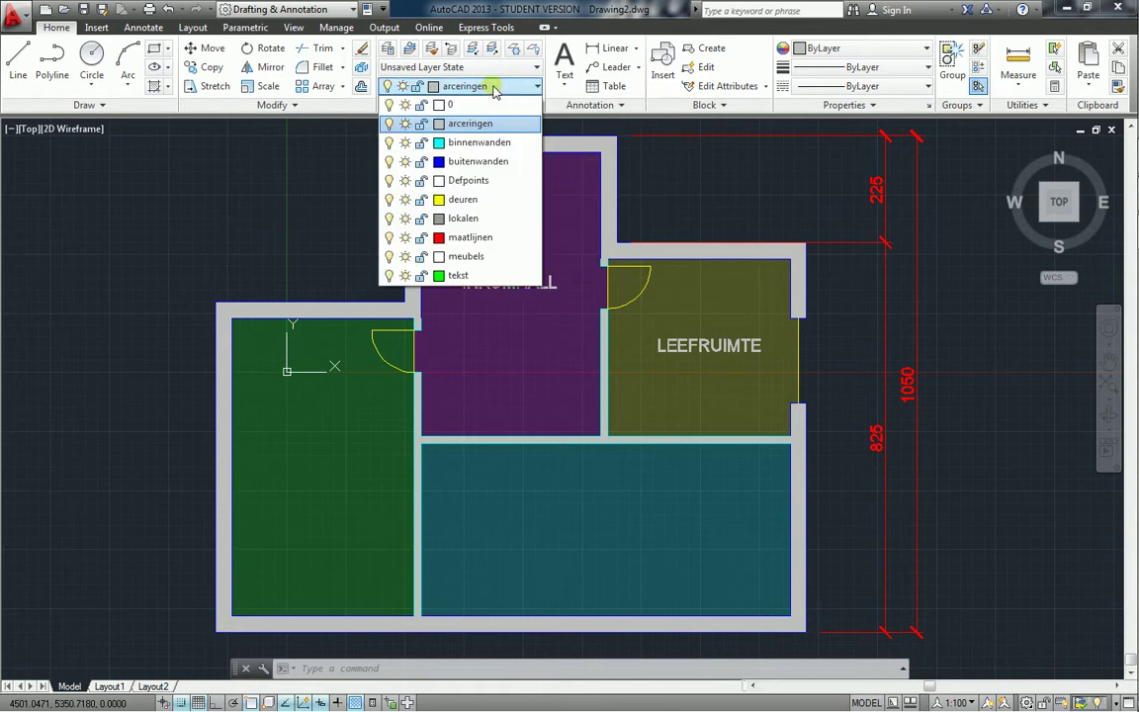
click(389, 219)
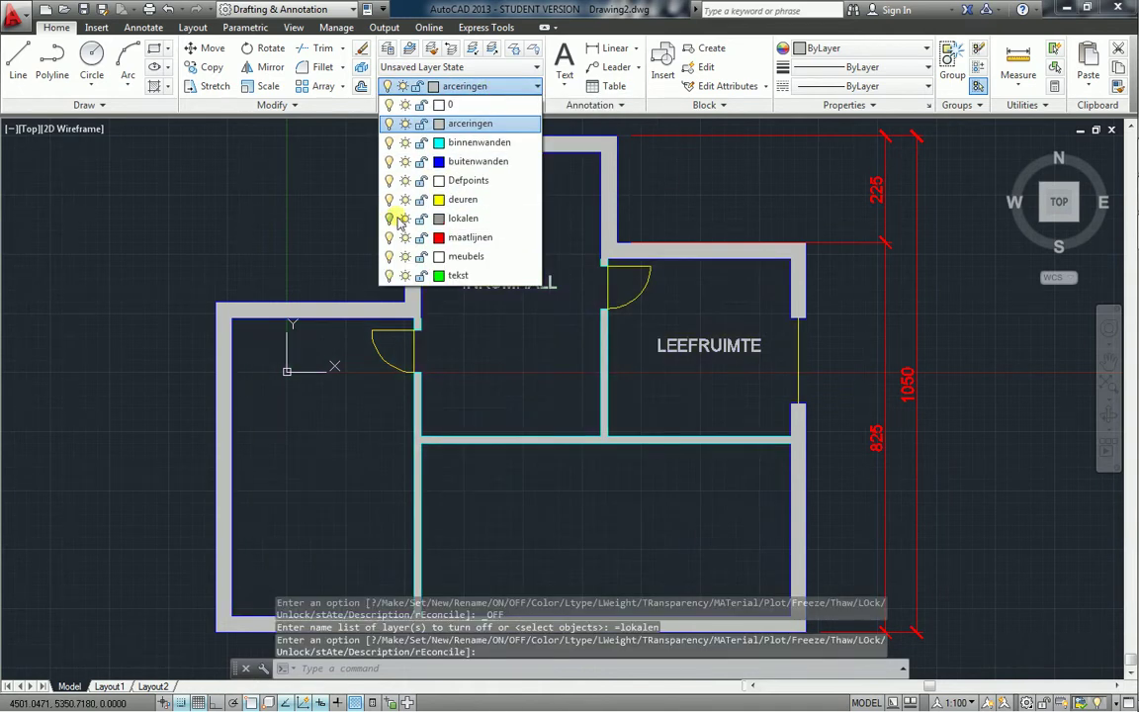
click(312, 208)
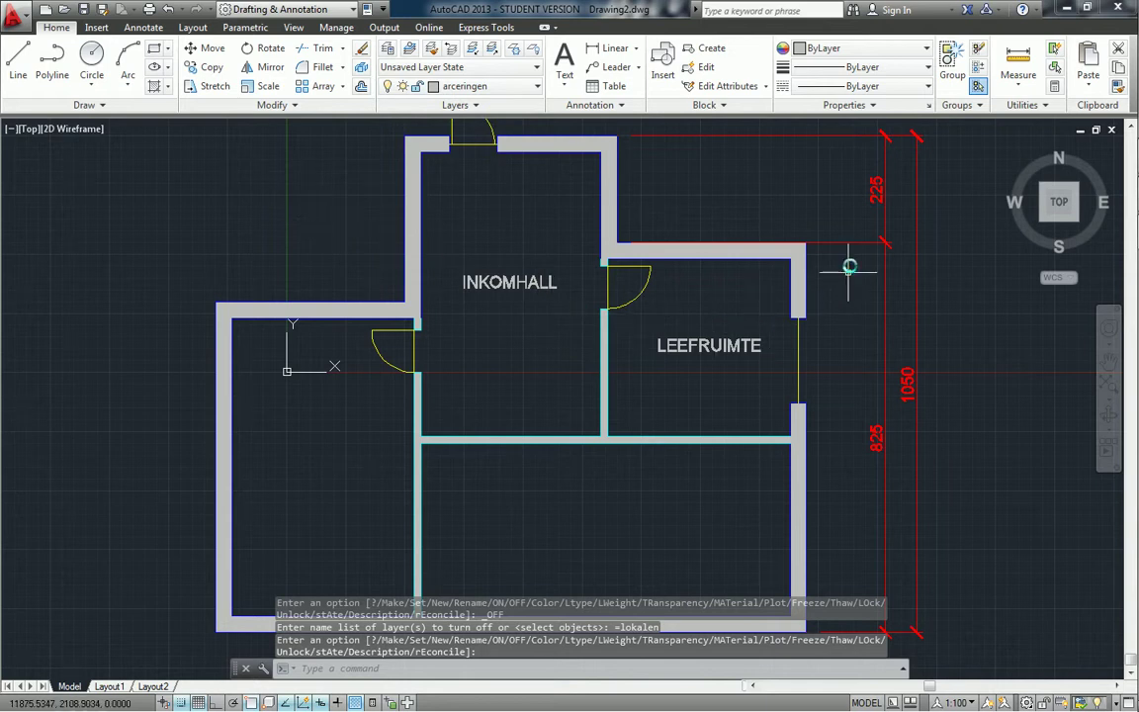
- Try moving the 225 dimension's extension point to the wall corner, then cancel
click(890, 210)
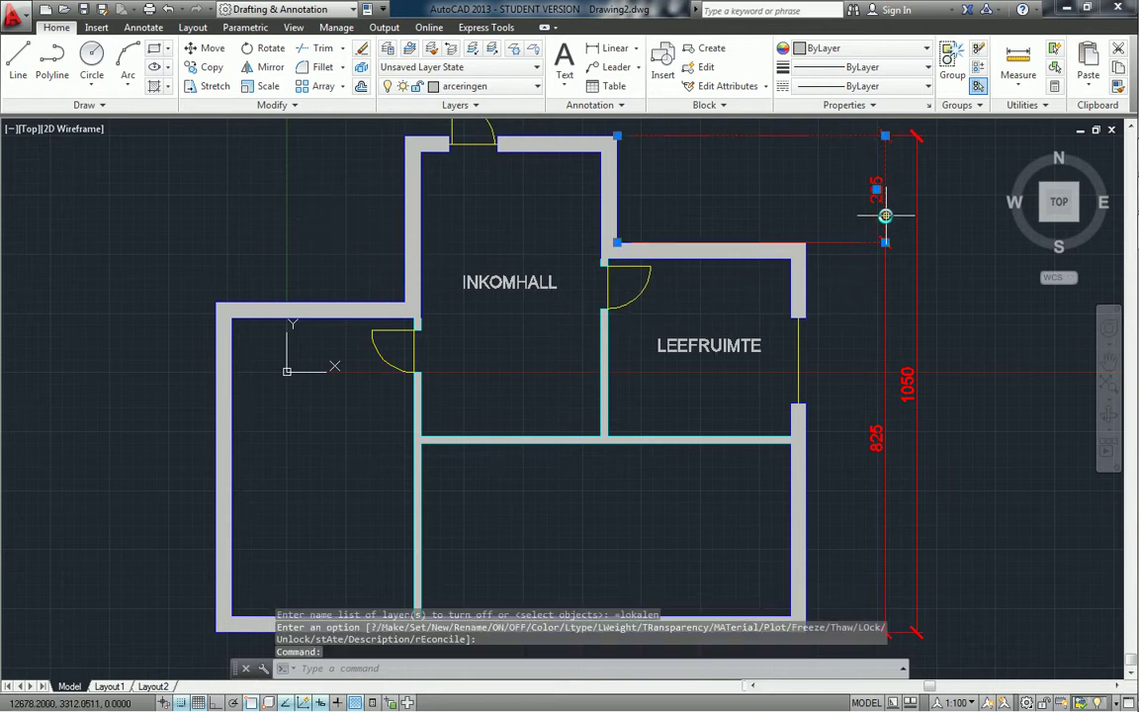
click(619, 241)
click(806, 241)
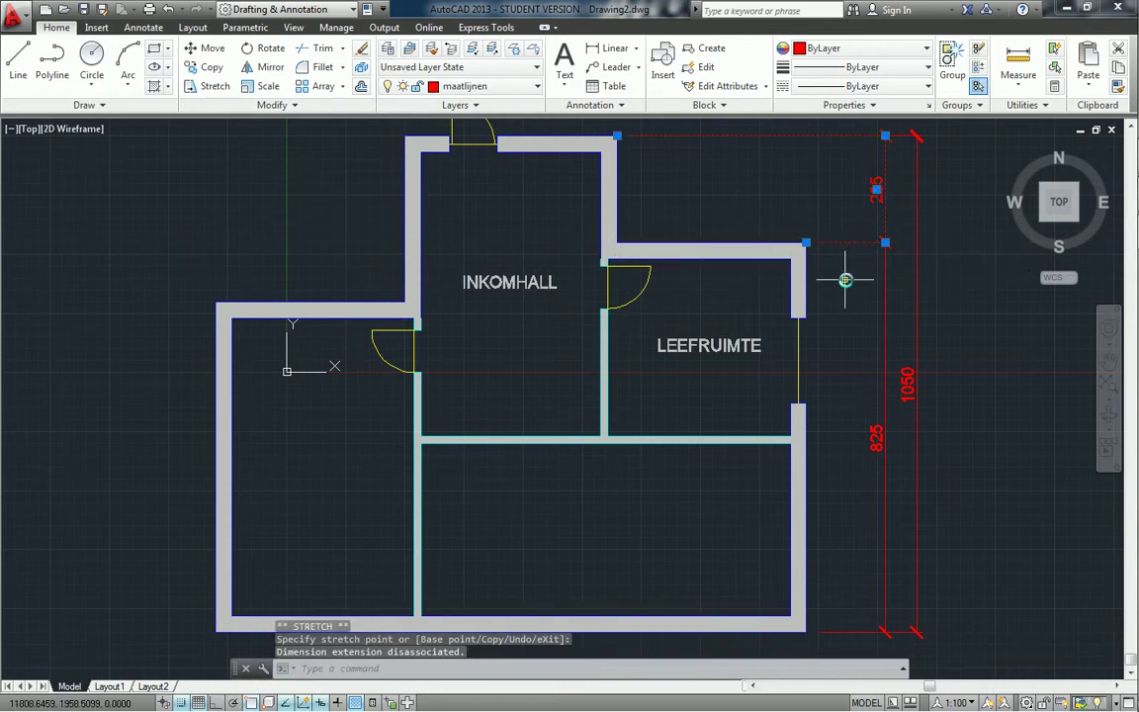
key(Escape)
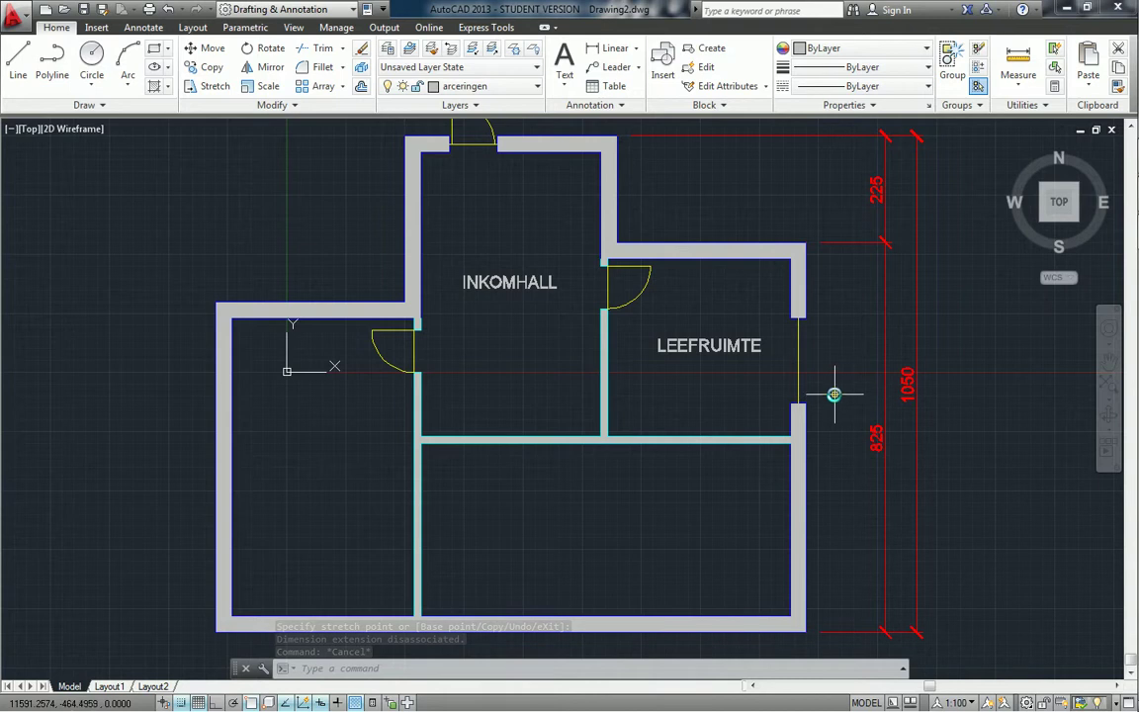
- Zoom and pan down until the empty room at the bottom fills the viewport
scroll(516, 330, up, 2)
scroll(518, 307, down, 2)
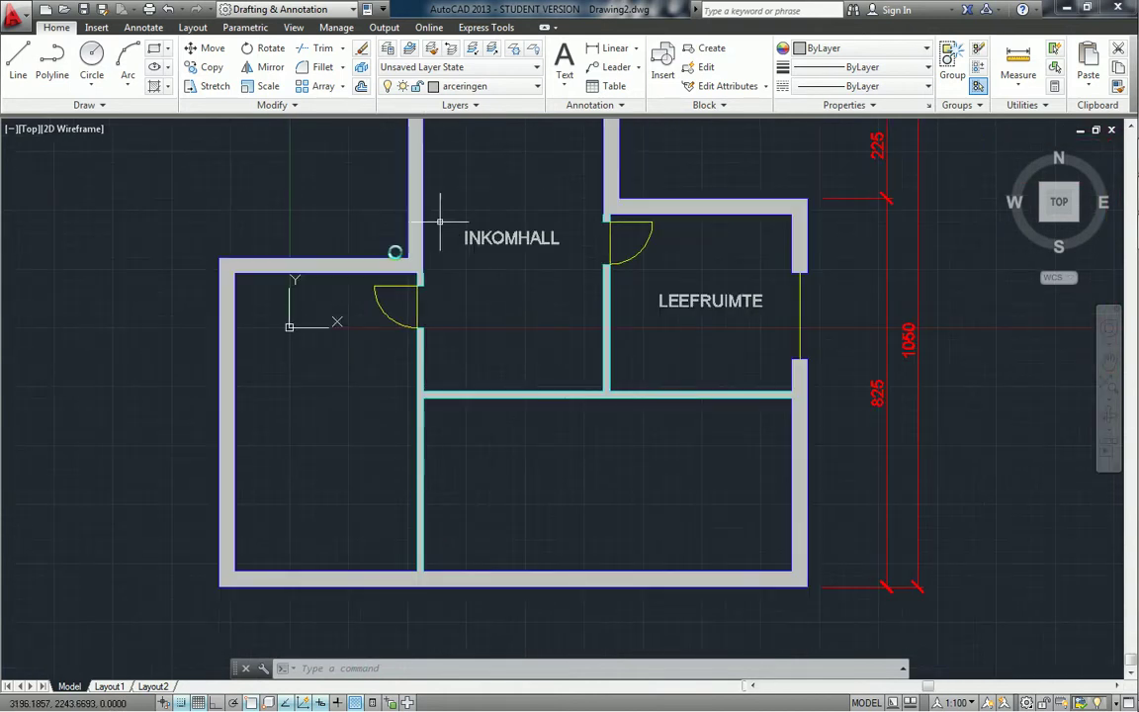
scroll(495, 300, up, 2)
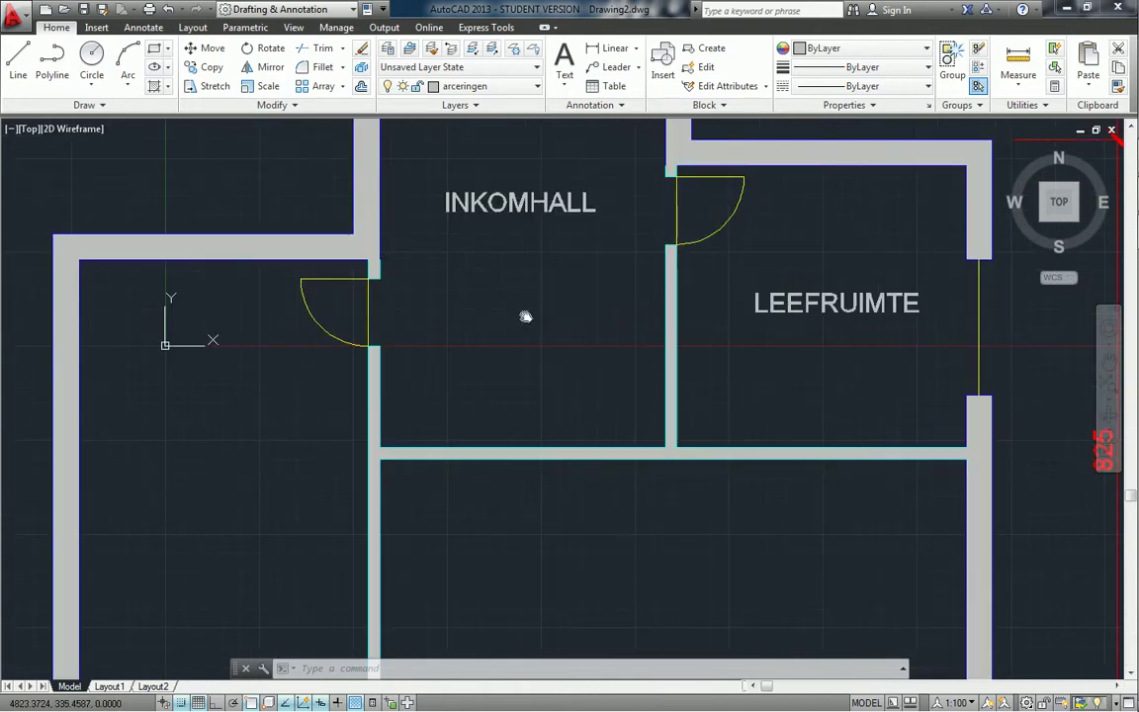
mouse_move(525, 316)
middle_down()
mouse_move(493, 267)
mouse_move(457, 296)
middle_up()
scroll(494, 267, up, 2)
scroll(493, 271, down, 2)
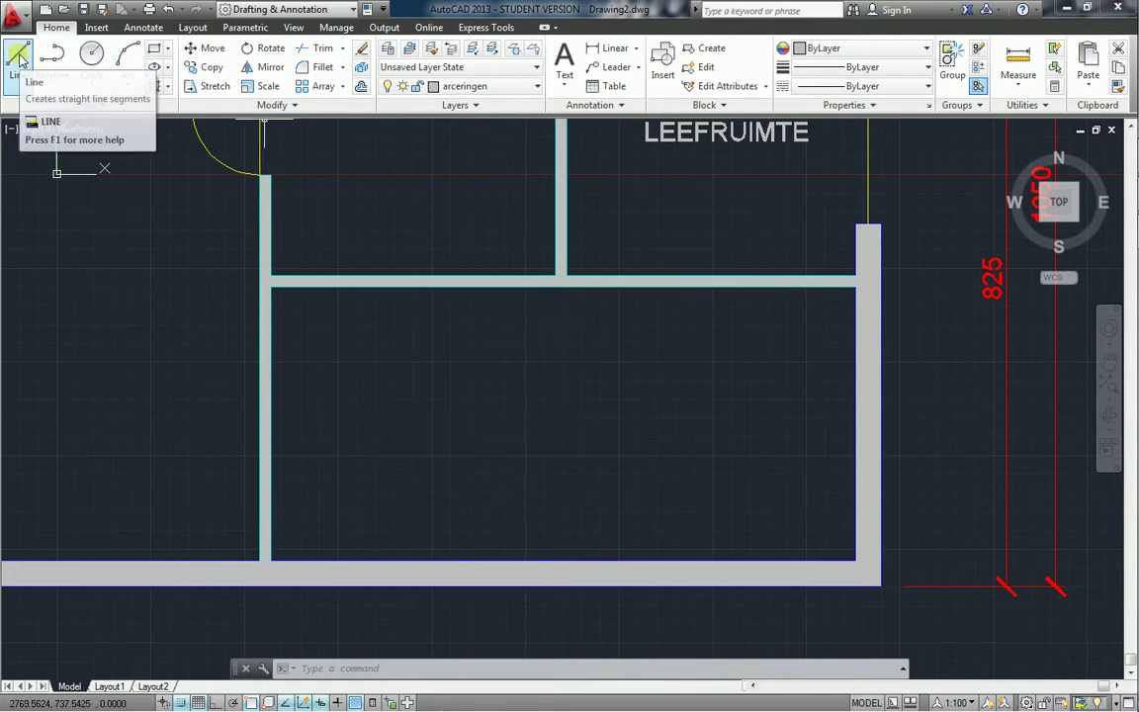
- Start a rectangle with ortho on and a 450 width, then cancel it
click(156, 50)
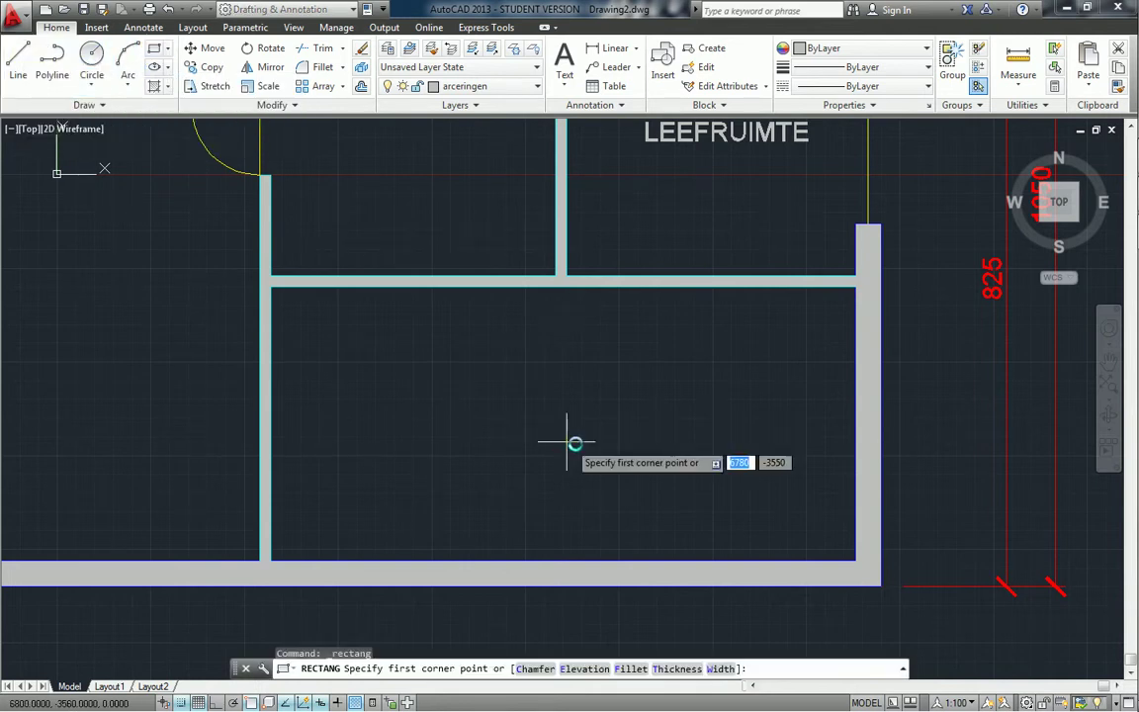
scroll(555, 429, up, 5)
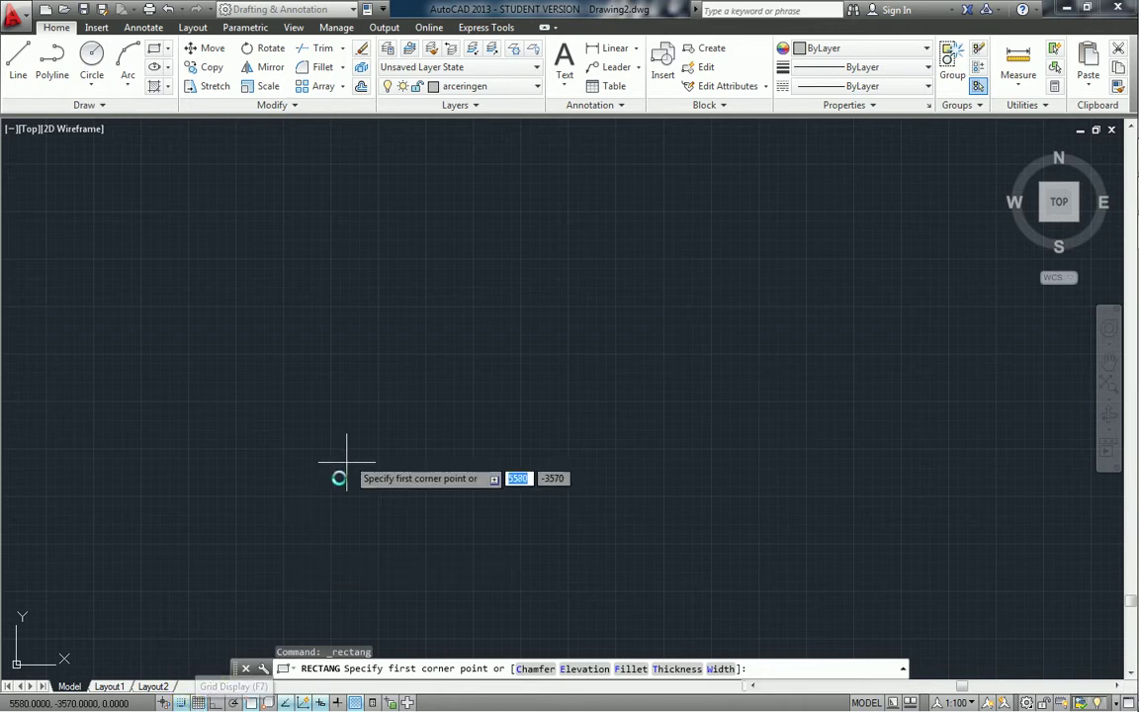
click(332, 496)
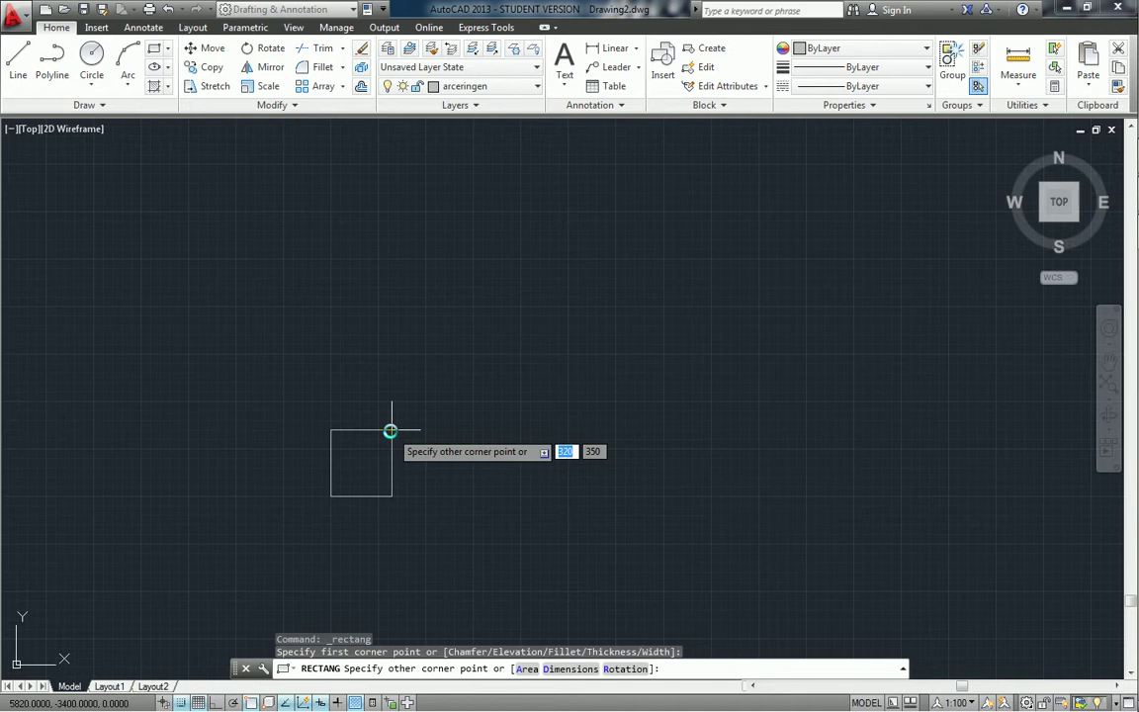
key(F8)
text(4)
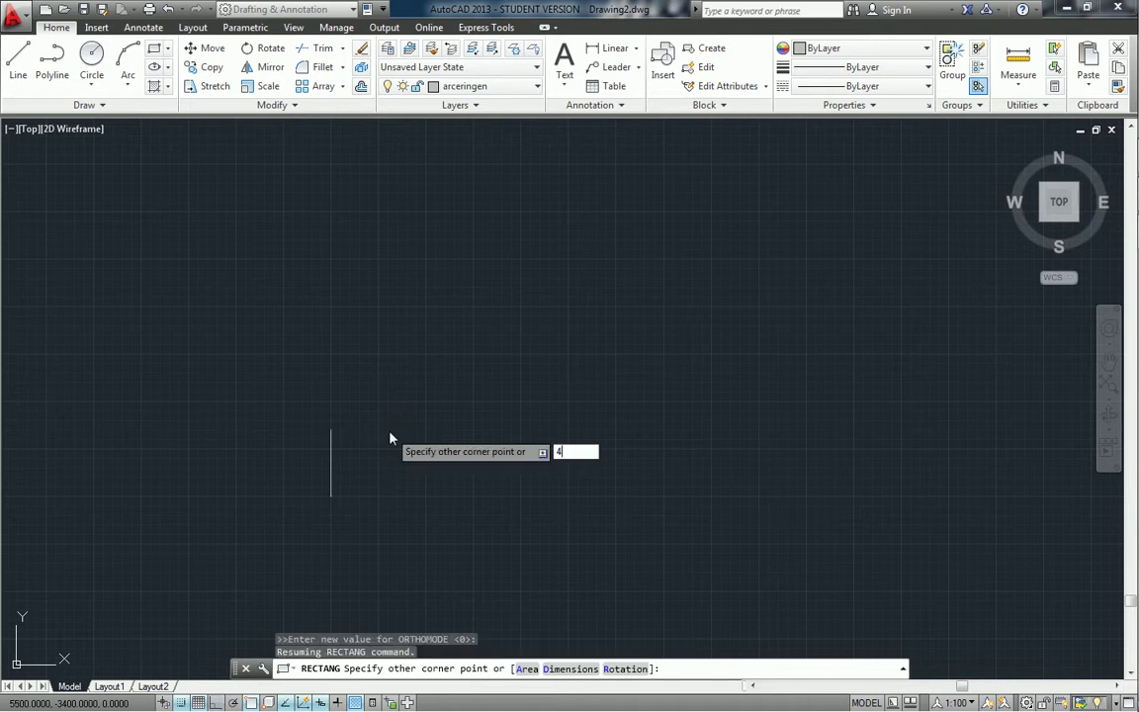
text(50)
key(BackSpace)
key(BackSpace)
key(BackSpace)
key(Escape)
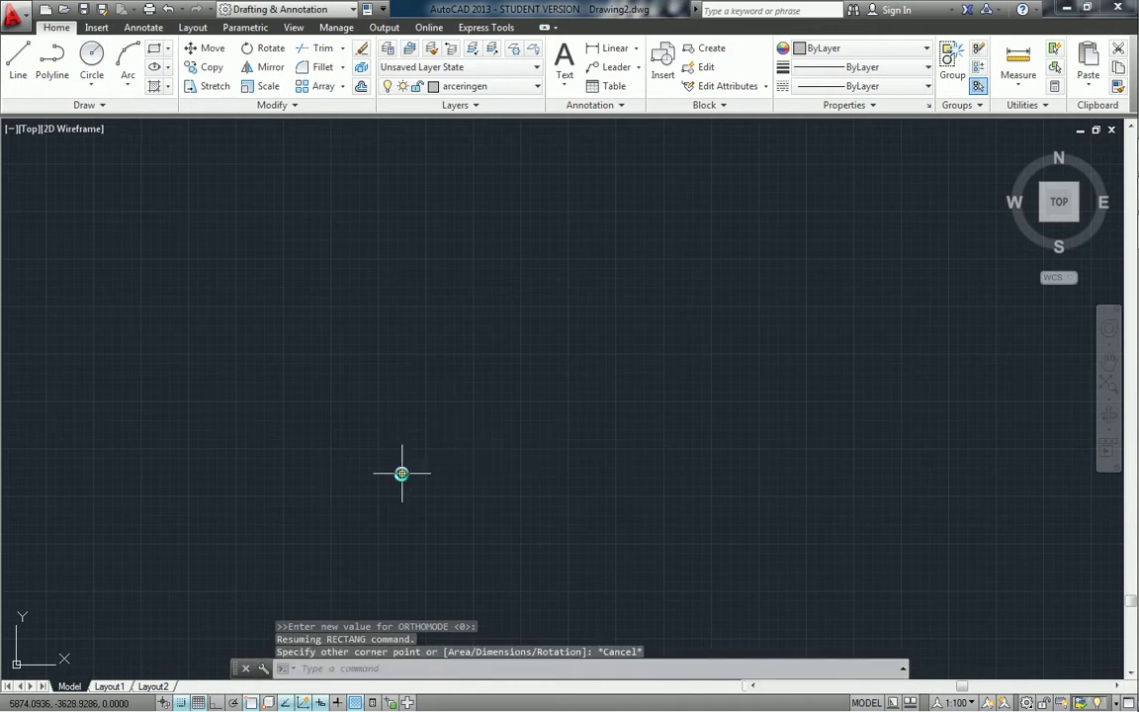
- Draw a 450 by 350 rectangle in open space and select it
click(156, 49)
click(325, 472)
text(450)
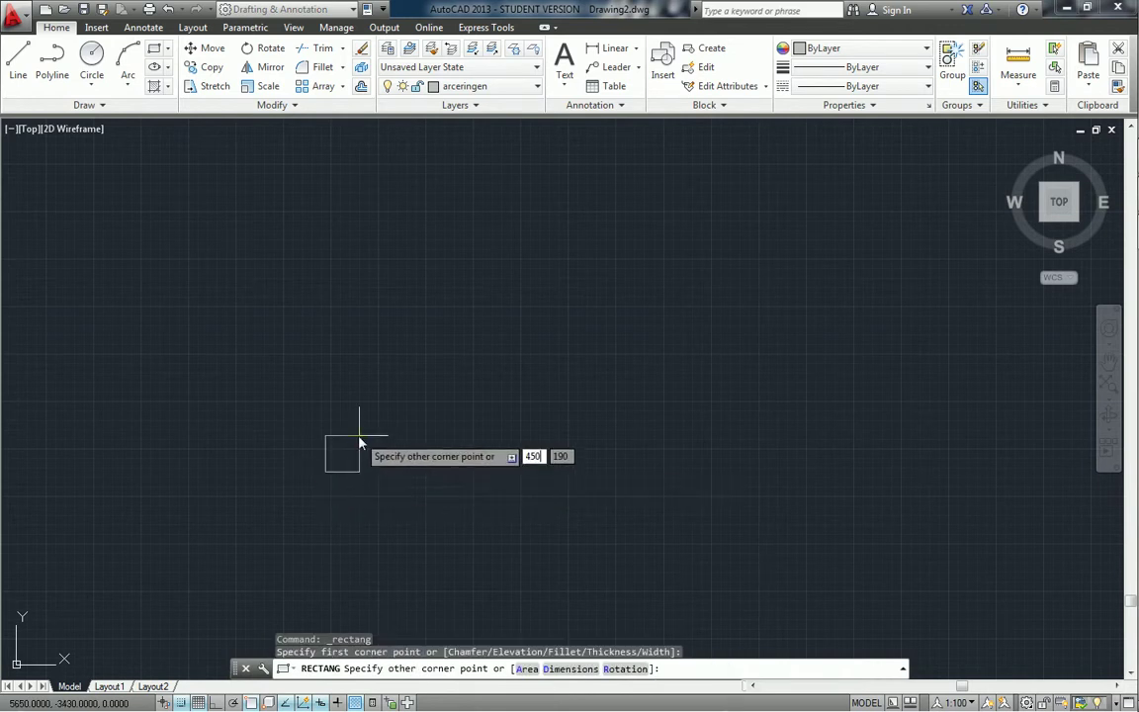
key(Tab)
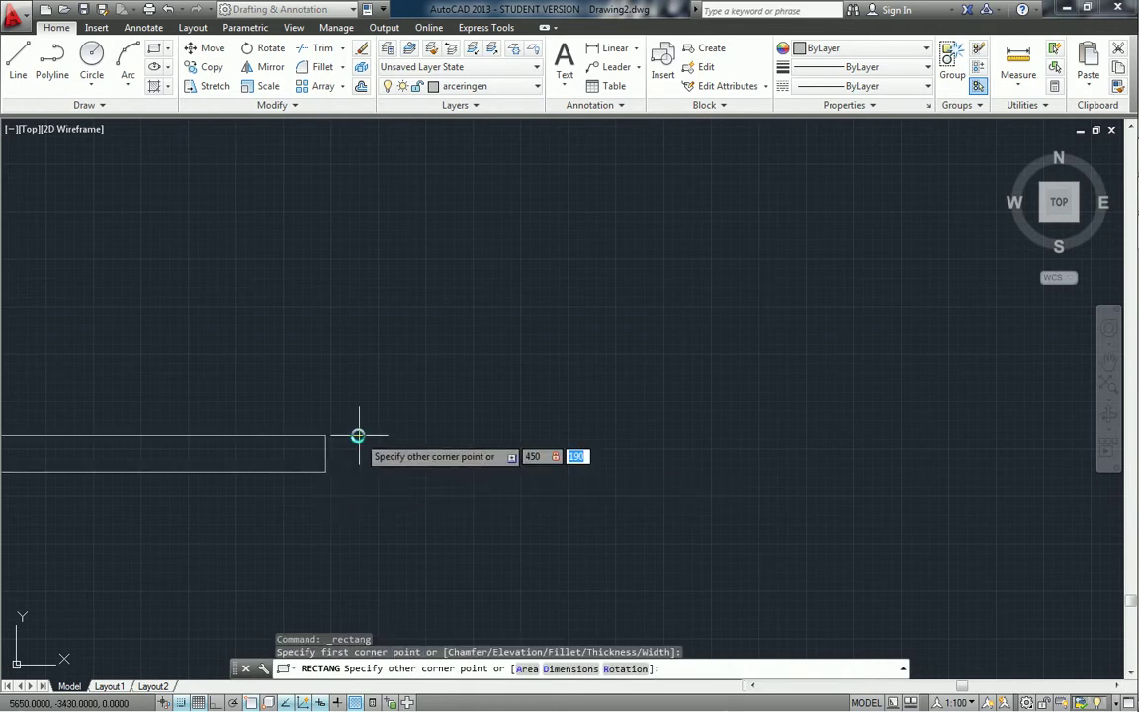
text(350)
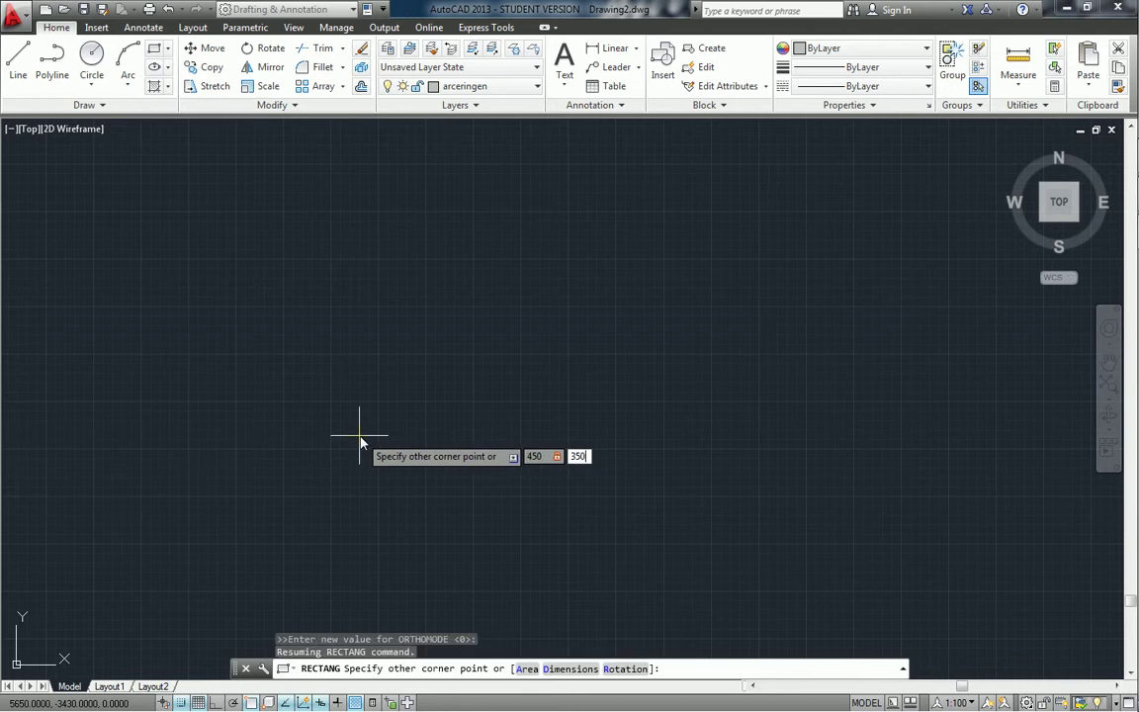
key(Return)
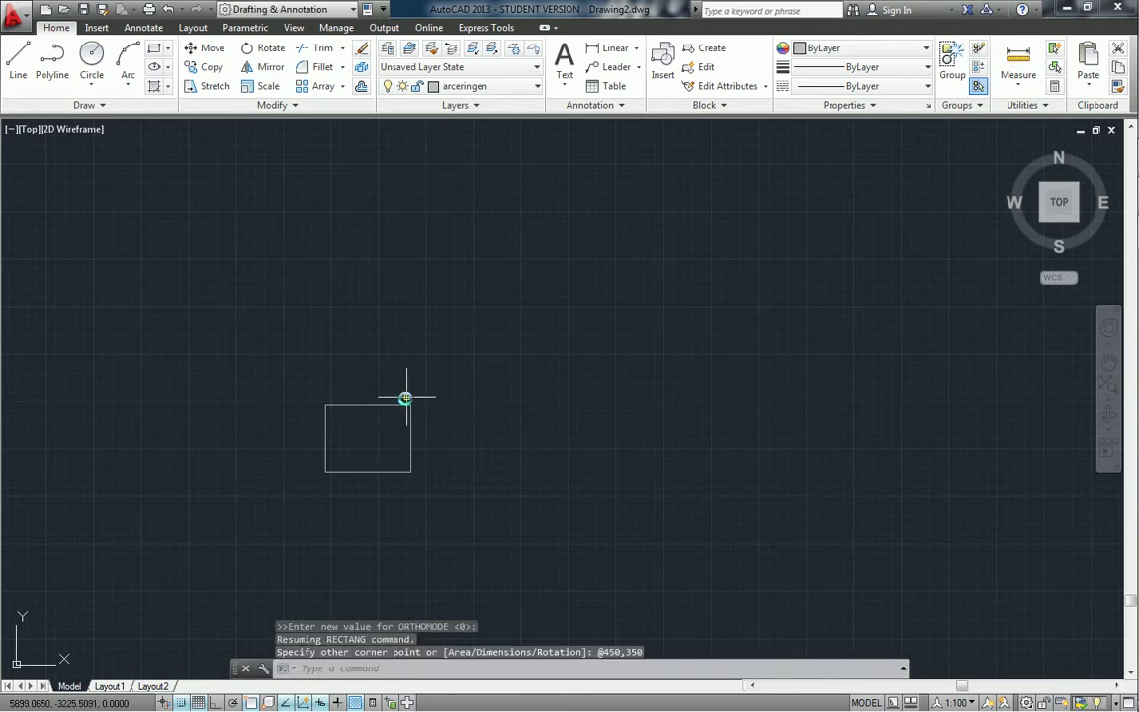
click(382, 405)
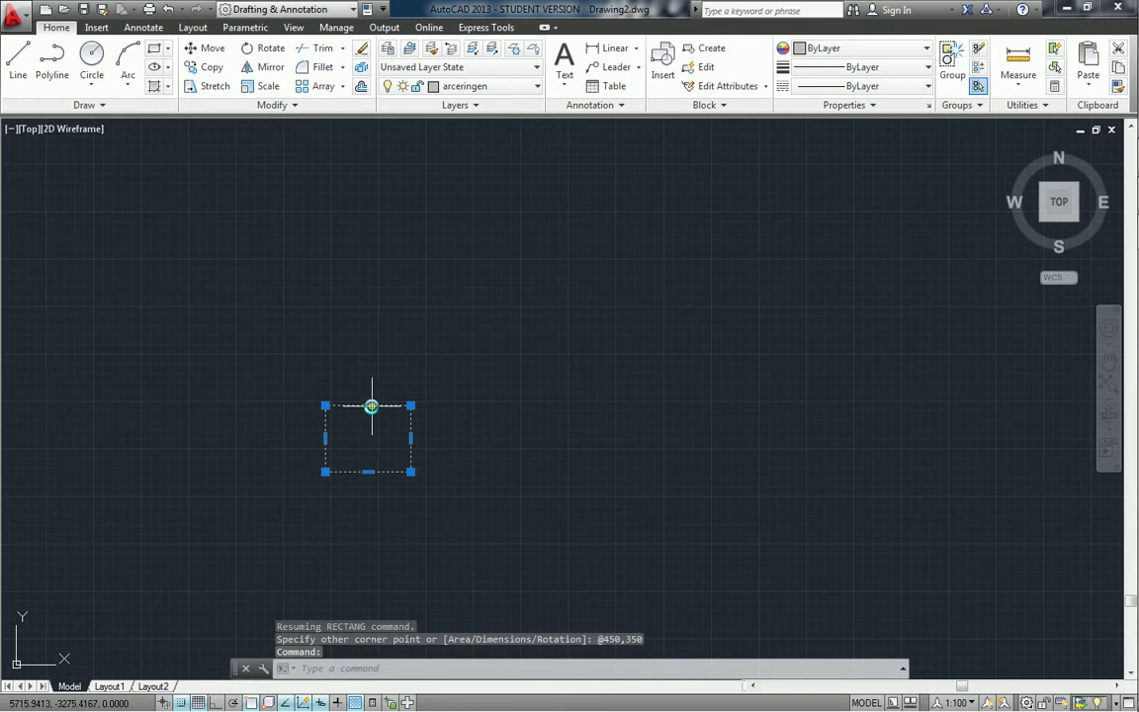
- Zoom in, pull the top-left corner inward, then cancel the top-right corner stretch
scroll(367, 405, down, 2)
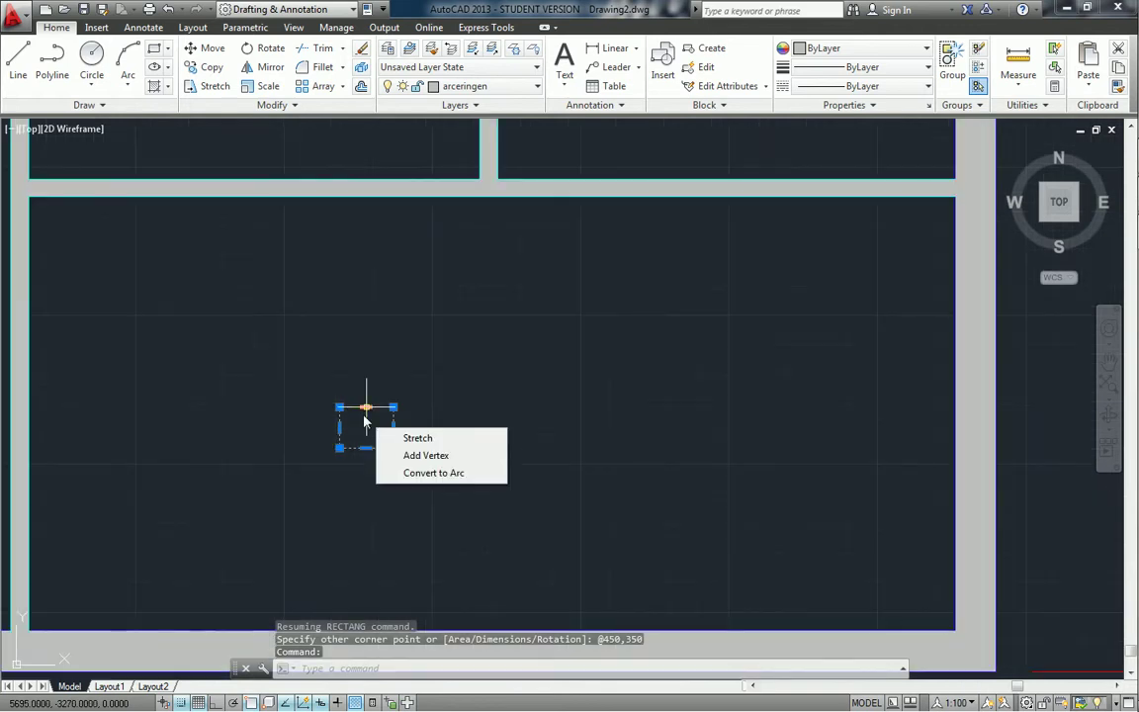
click(362, 425)
scroll(355, 428, up, 2)
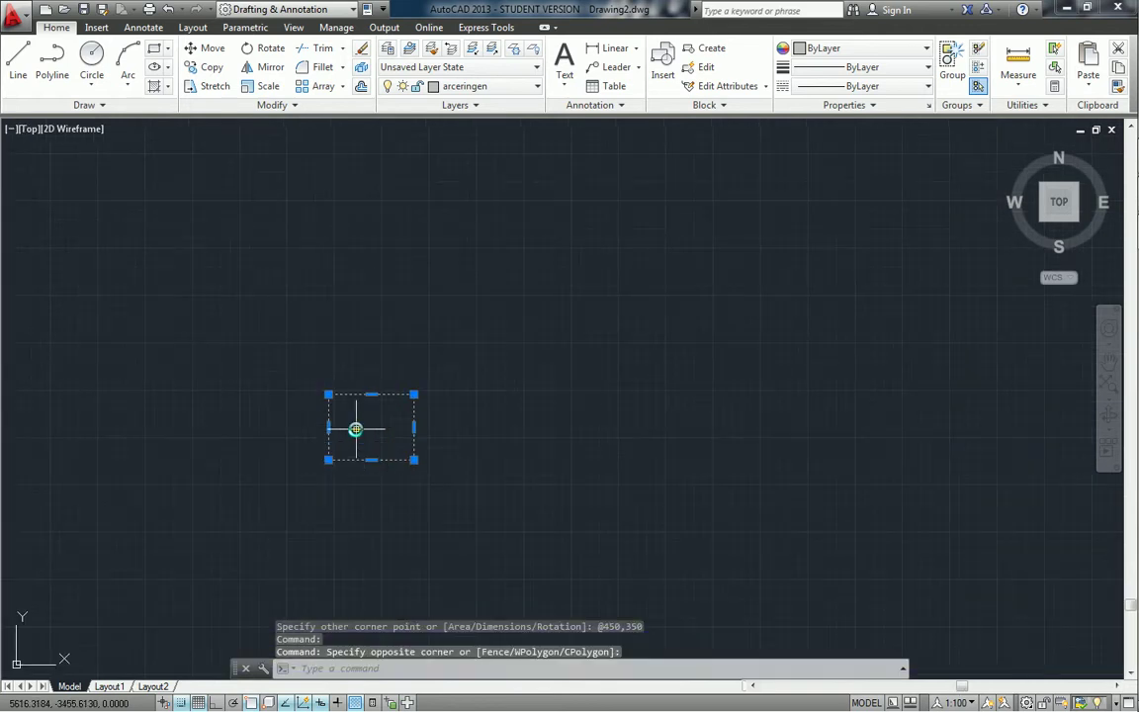
scroll(355, 428, up, 1)
scroll(435, 416, up, 1)
middle_drag(522, 402, 534, 369)
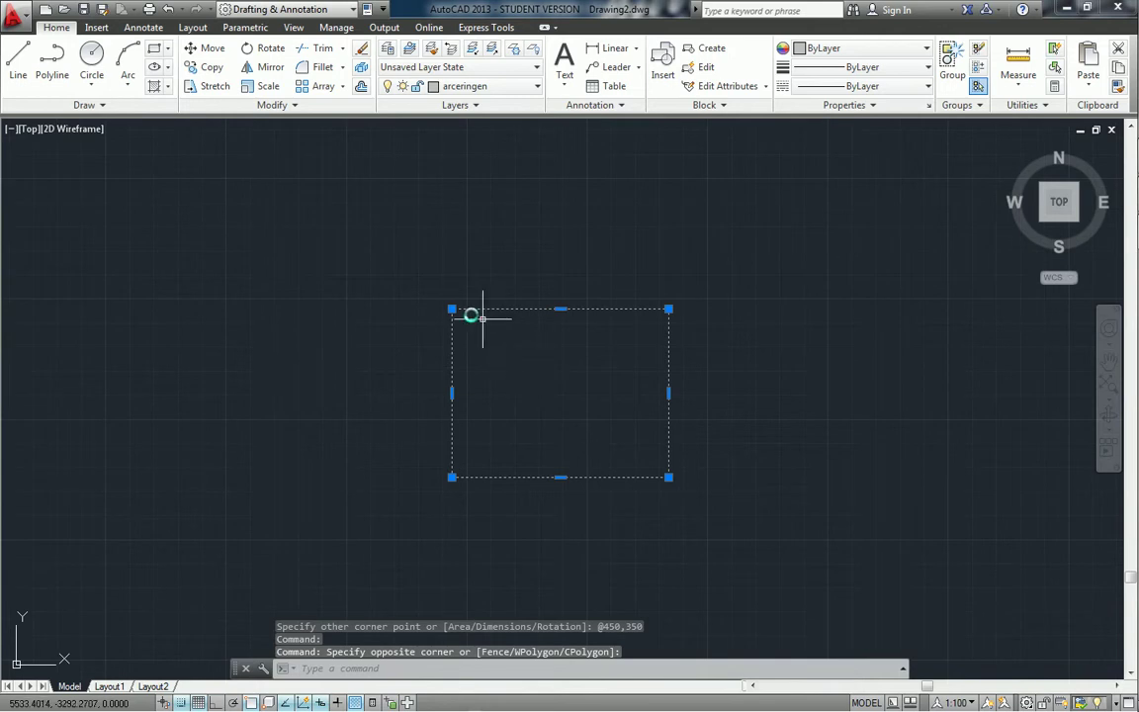
click(452, 310)
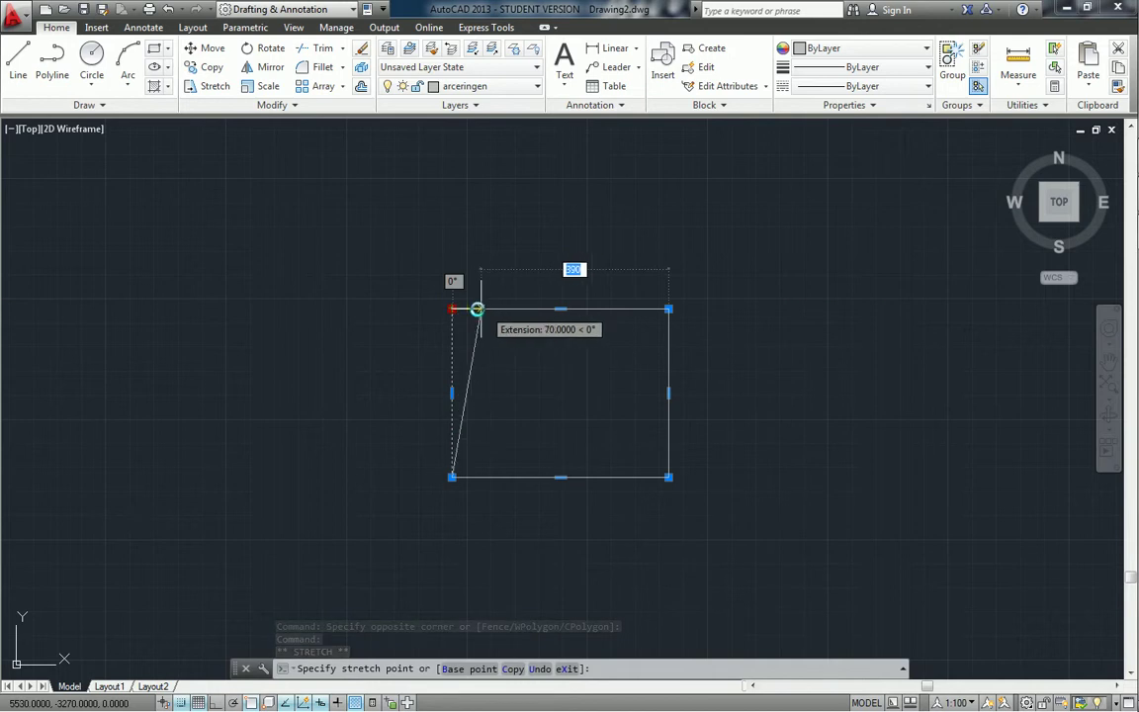
click(467, 309)
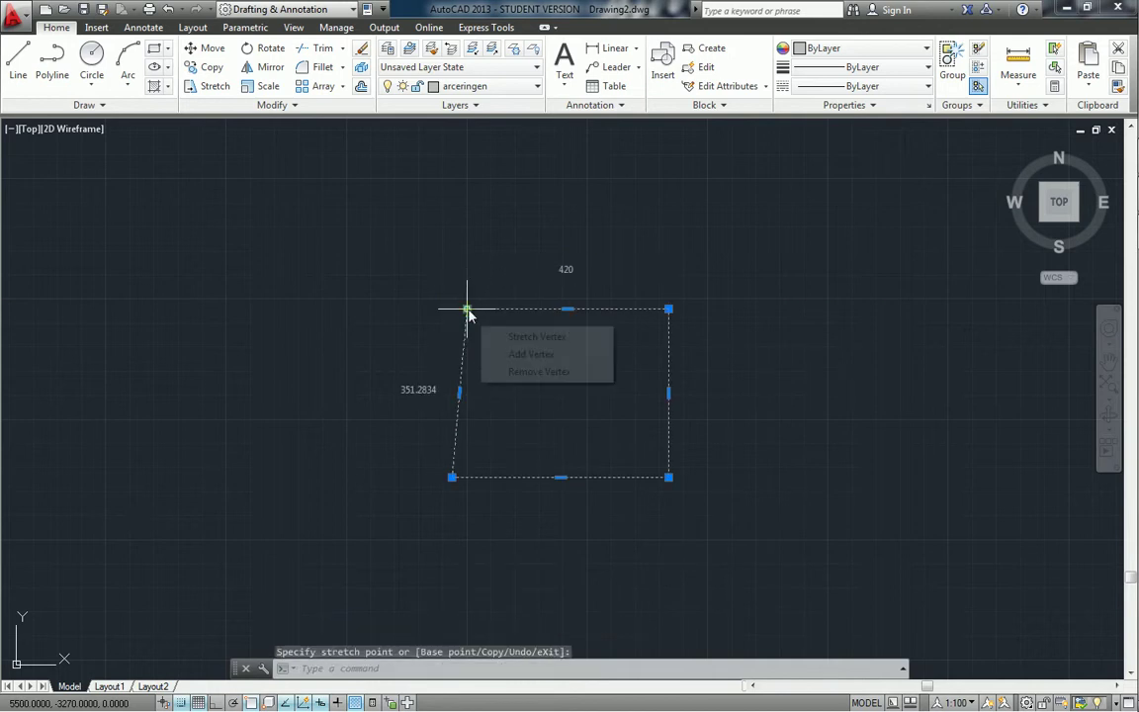
click(668, 310)
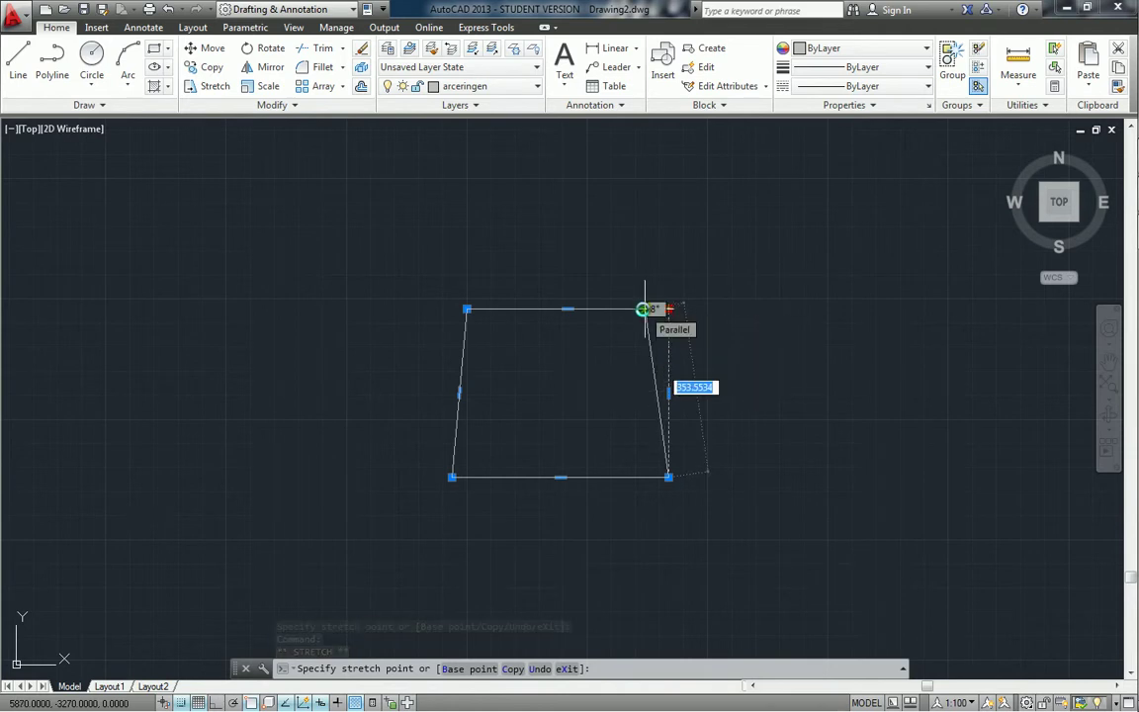
scroll(643, 309, down, 2)
scroll(643, 309, up, 4)
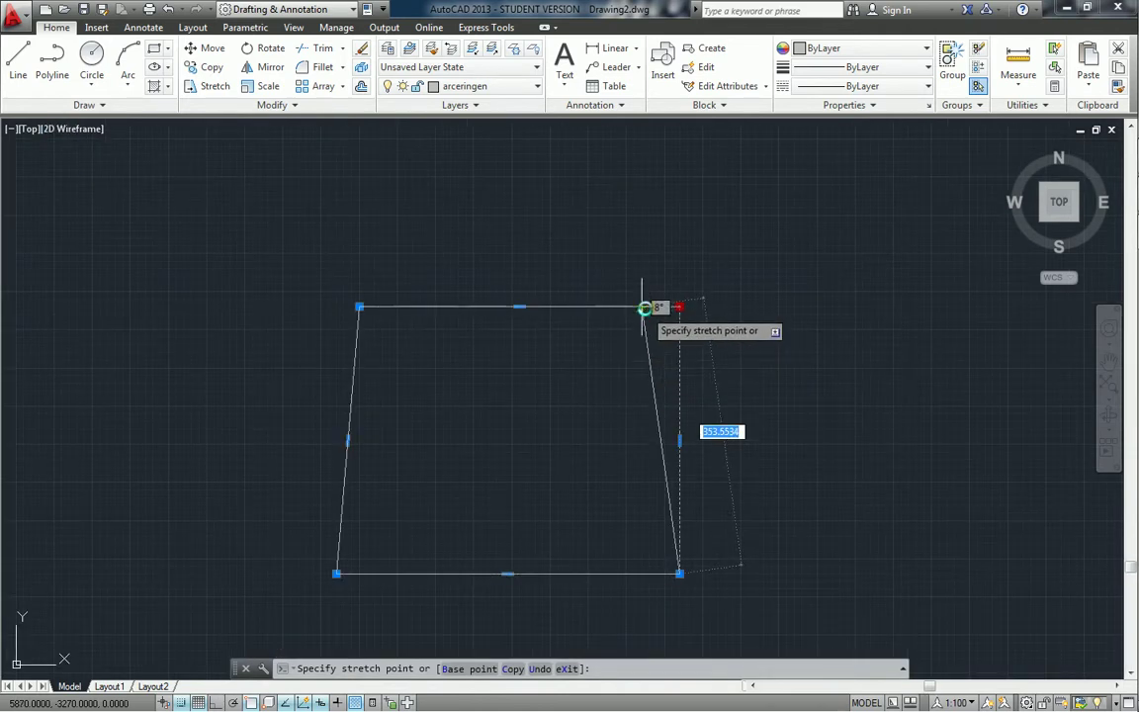
key(Escape)
key(Escape)
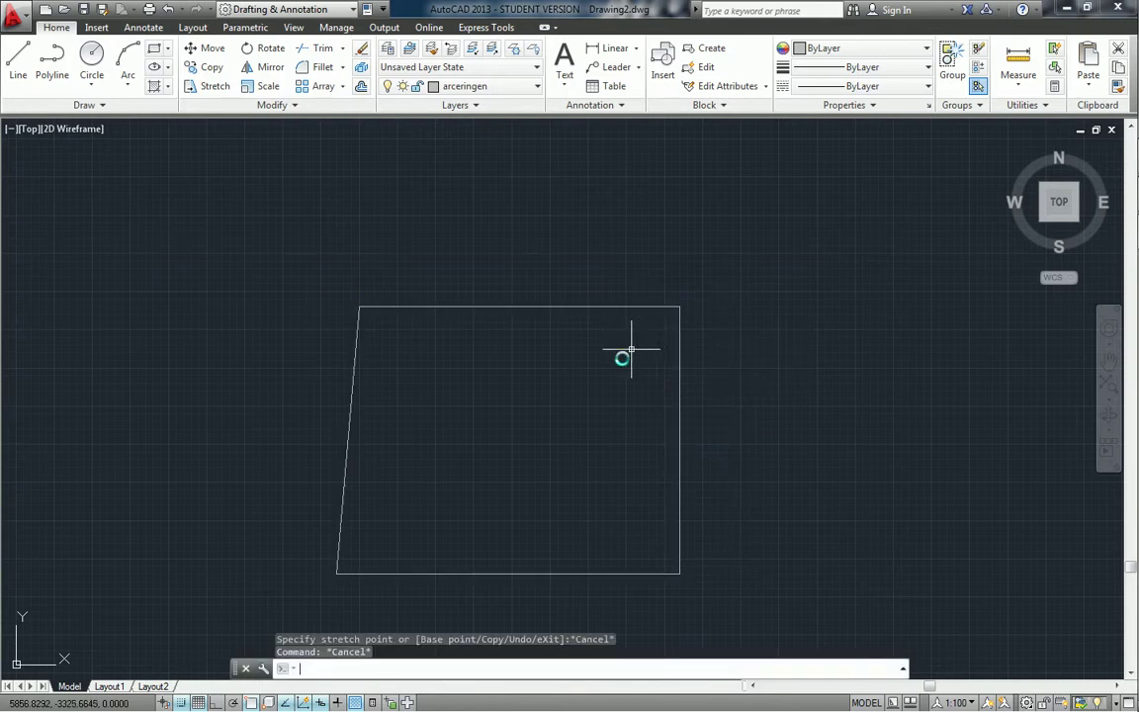
- Undo the slanted corner stretch with U and window-select the rectangle
text(u)
key(Return)
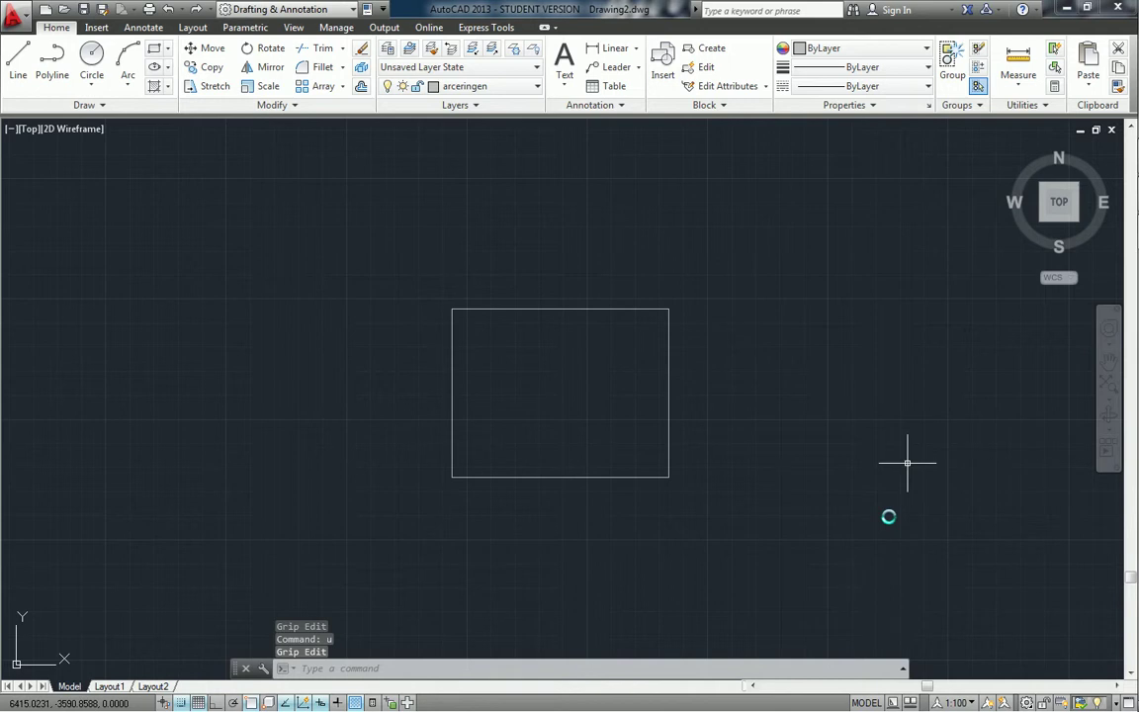
click(693, 514)
click(624, 440)
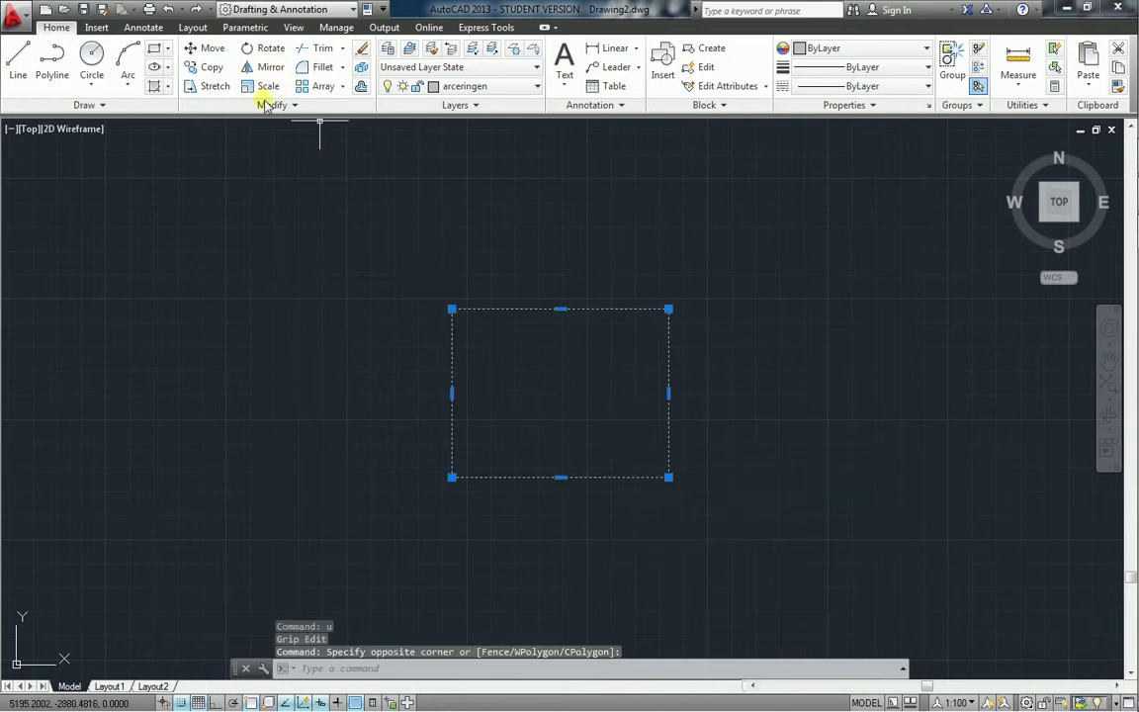
- Move the rectangle down and left from its lower-left corner
click(203, 48)
click(452, 477)
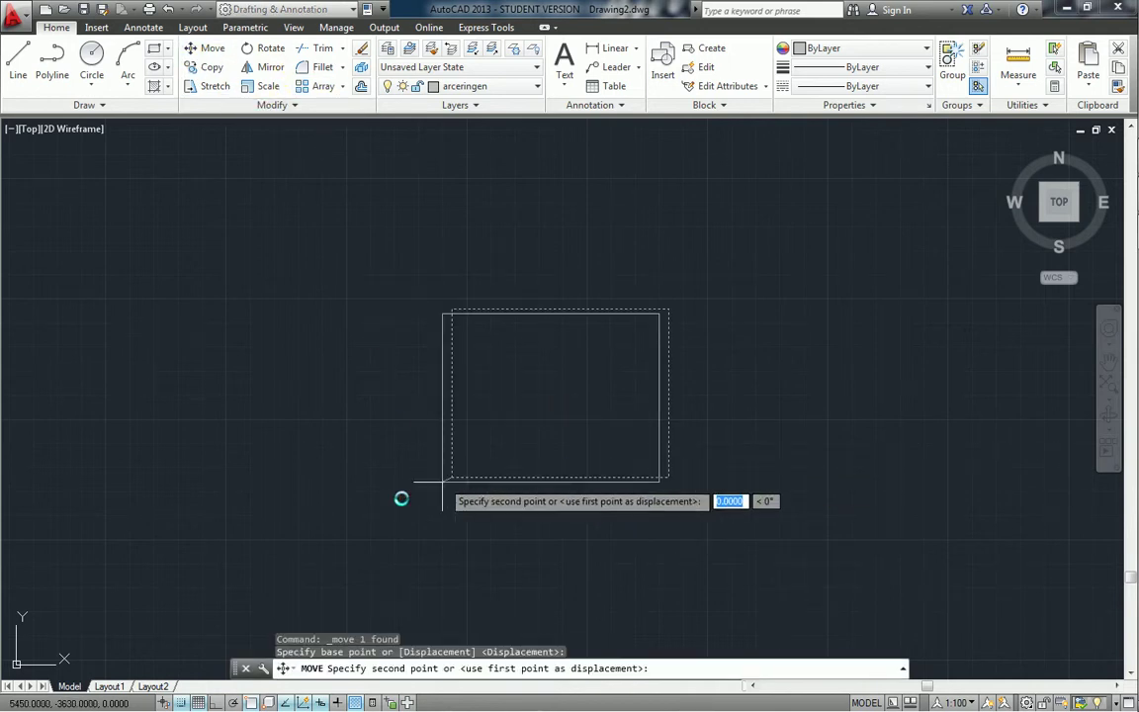
click(347, 540)
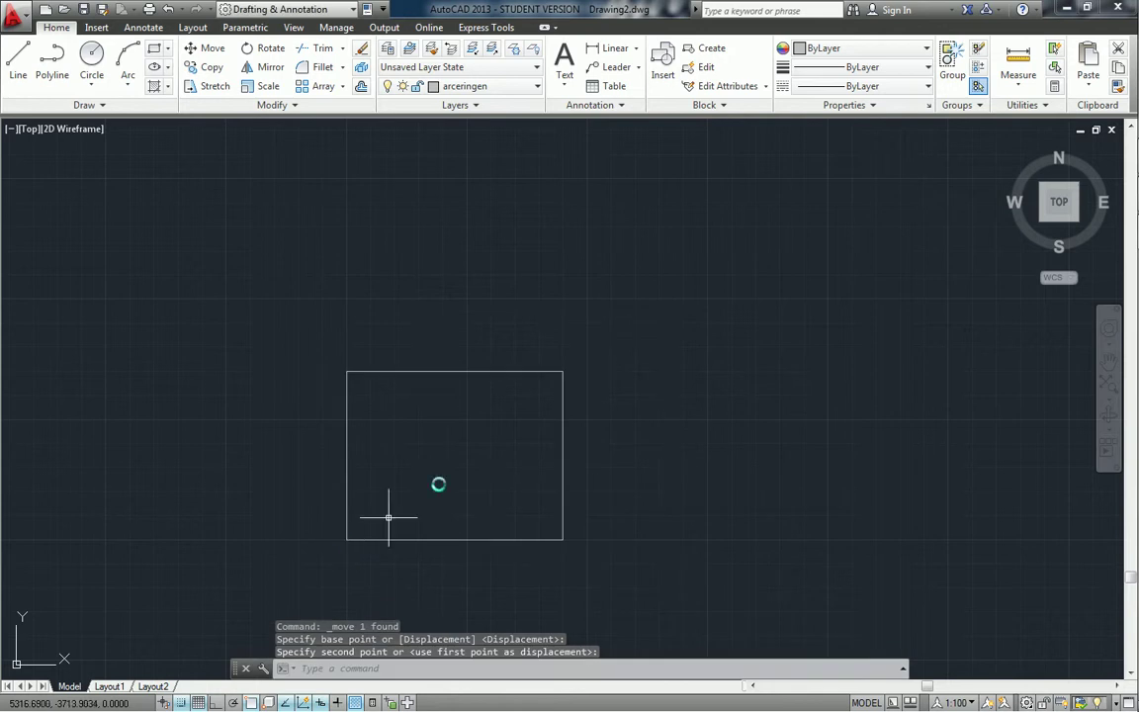
- Pull both top corners inward to taper the seat into a trapezoid
click(495, 373)
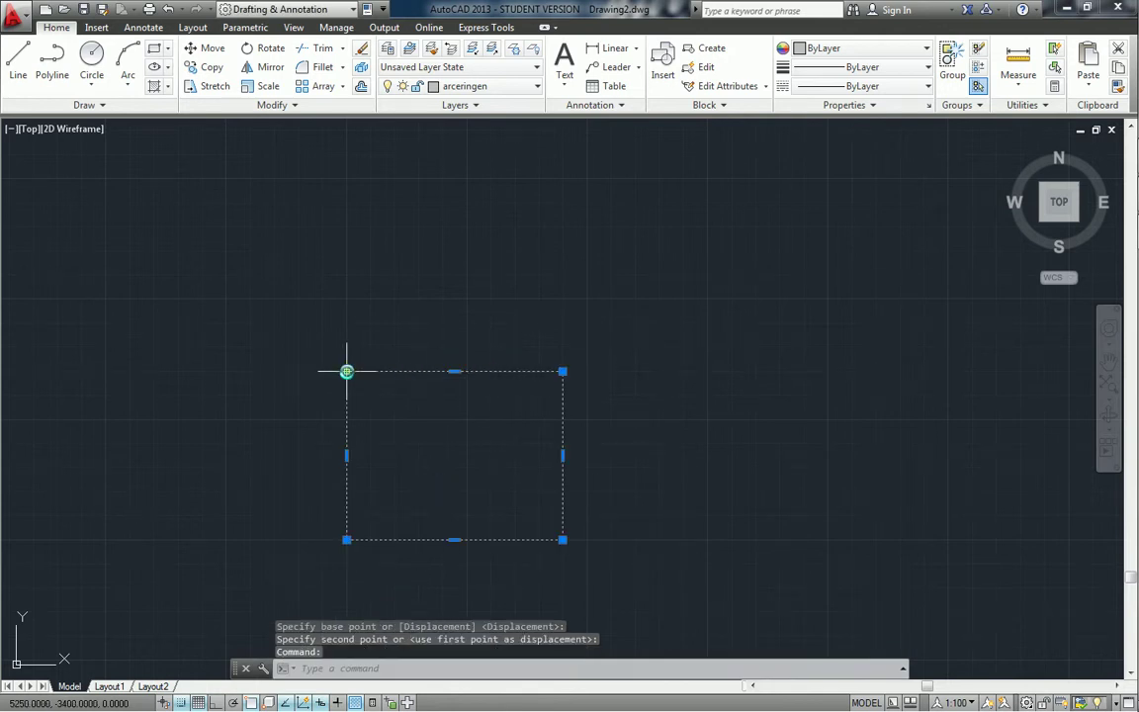
click(347, 372)
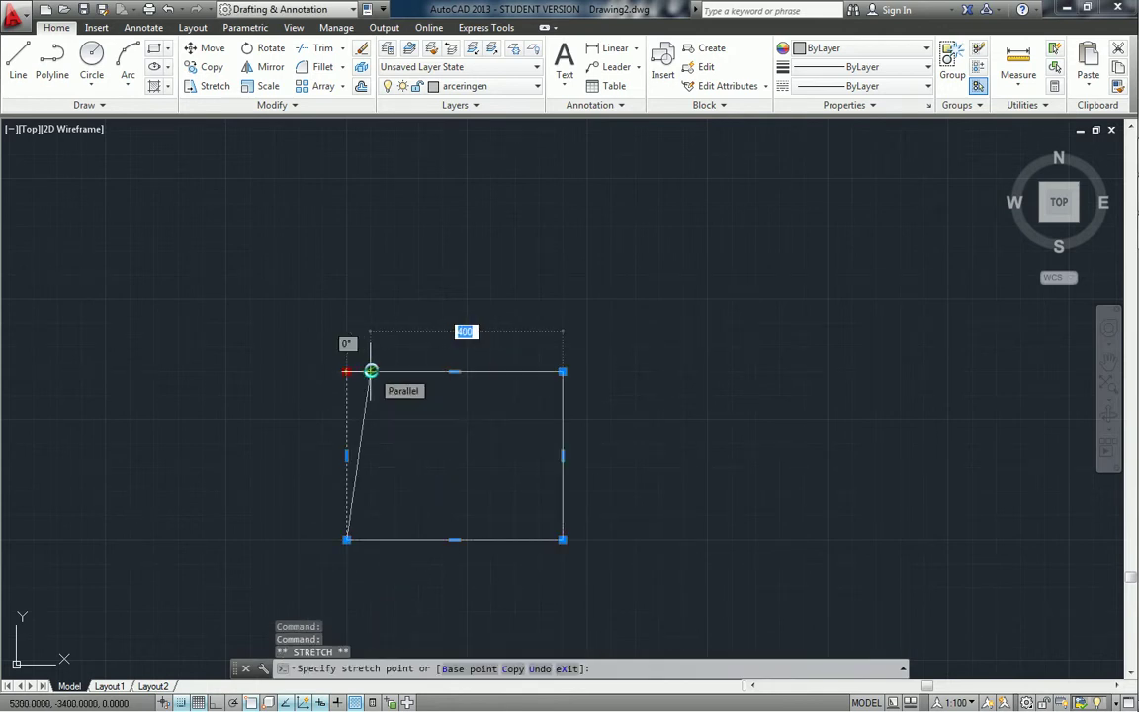
click(368, 371)
click(562, 371)
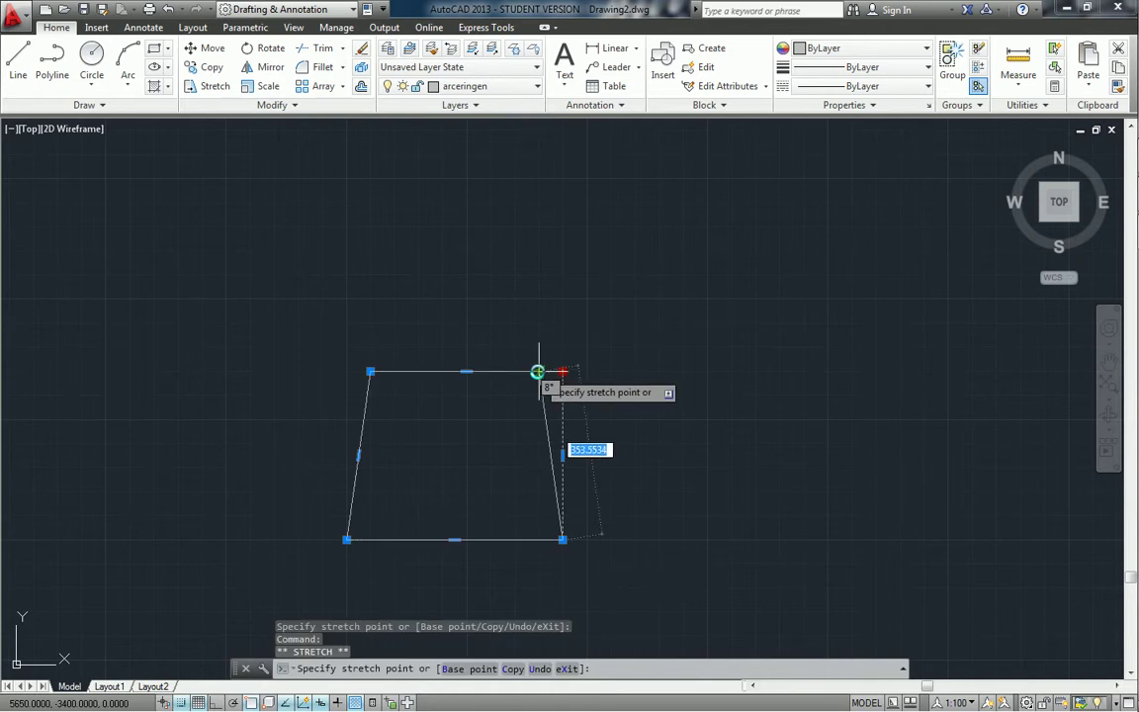
click(537, 371)
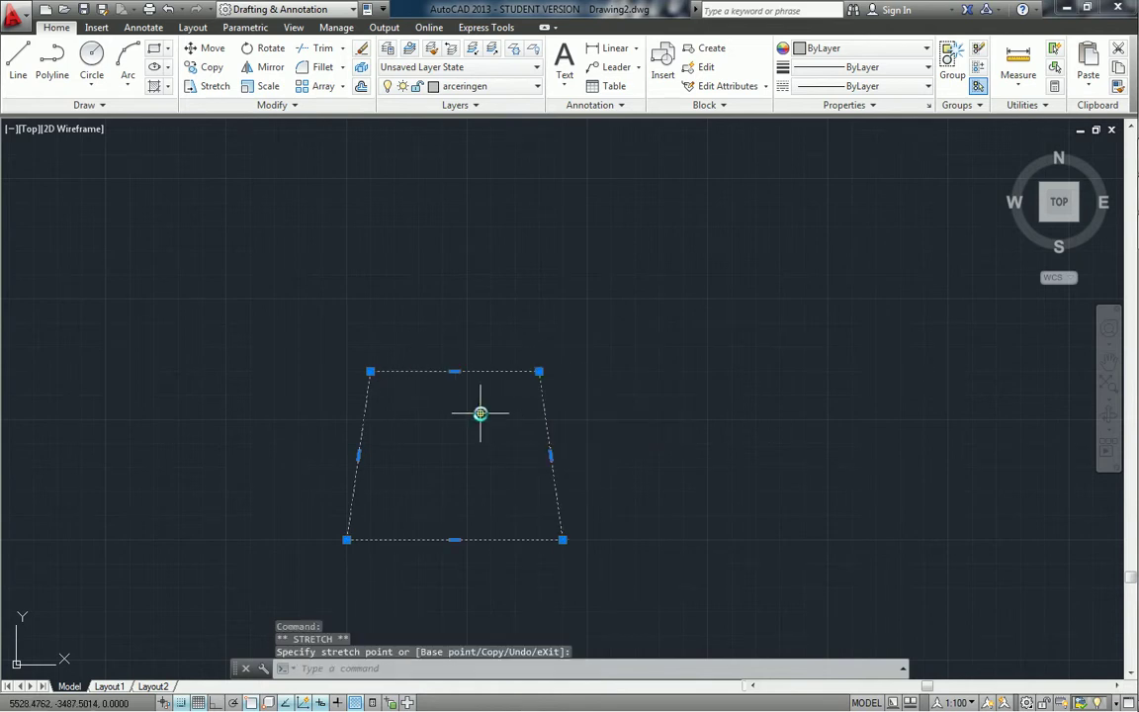
- Re-centre the view and grab the bottom edge midpoint, then cancel the straight stretch
middle_drag(480, 411, 534, 338)
scroll(515, 352, down, 2)
scroll(514, 351, up, 2)
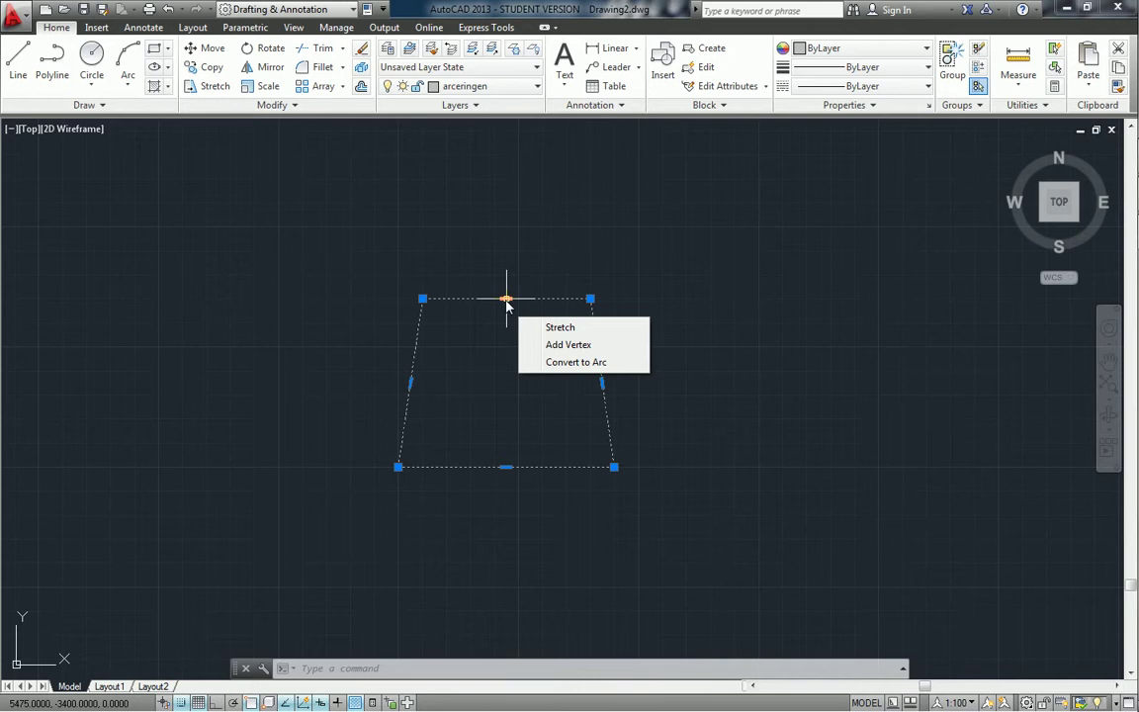
click(507, 467)
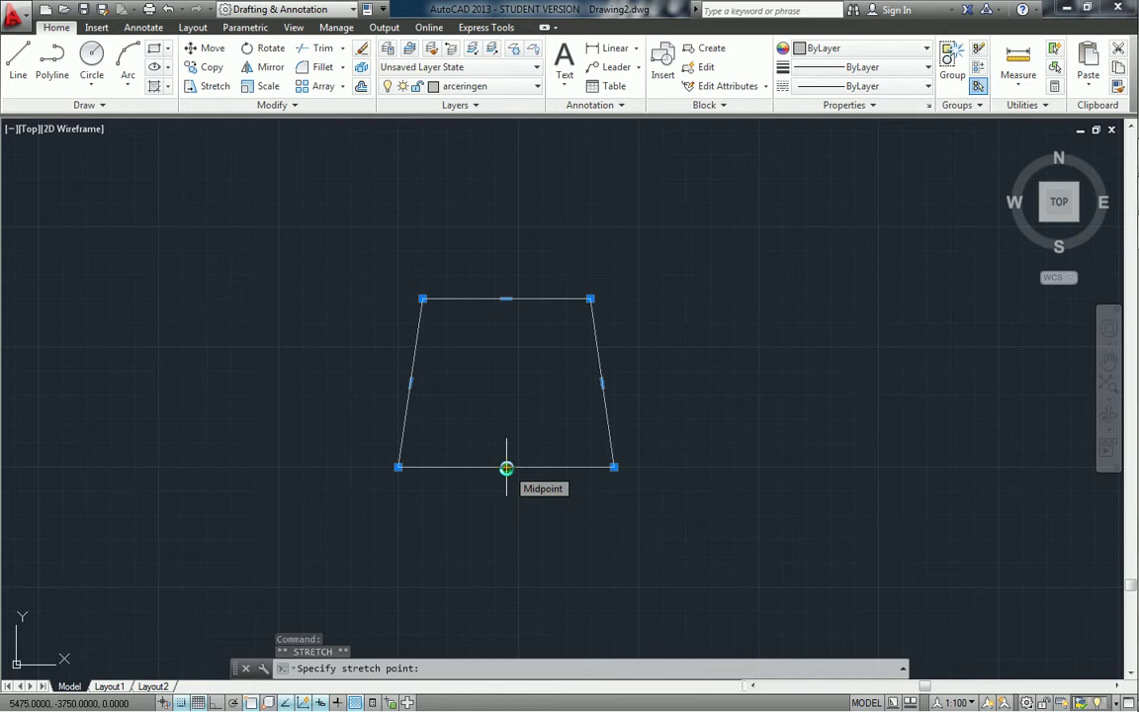
key(Escape)
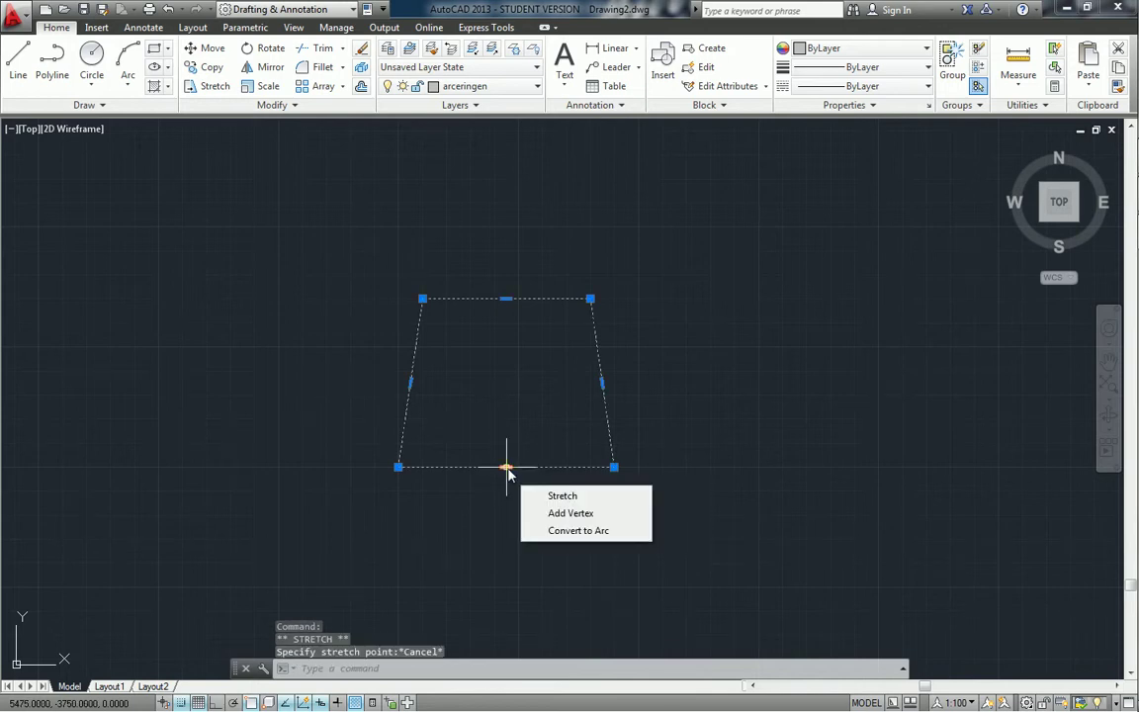
- Convert the seat's bottom edge into an arc bulging downward
click(574, 531)
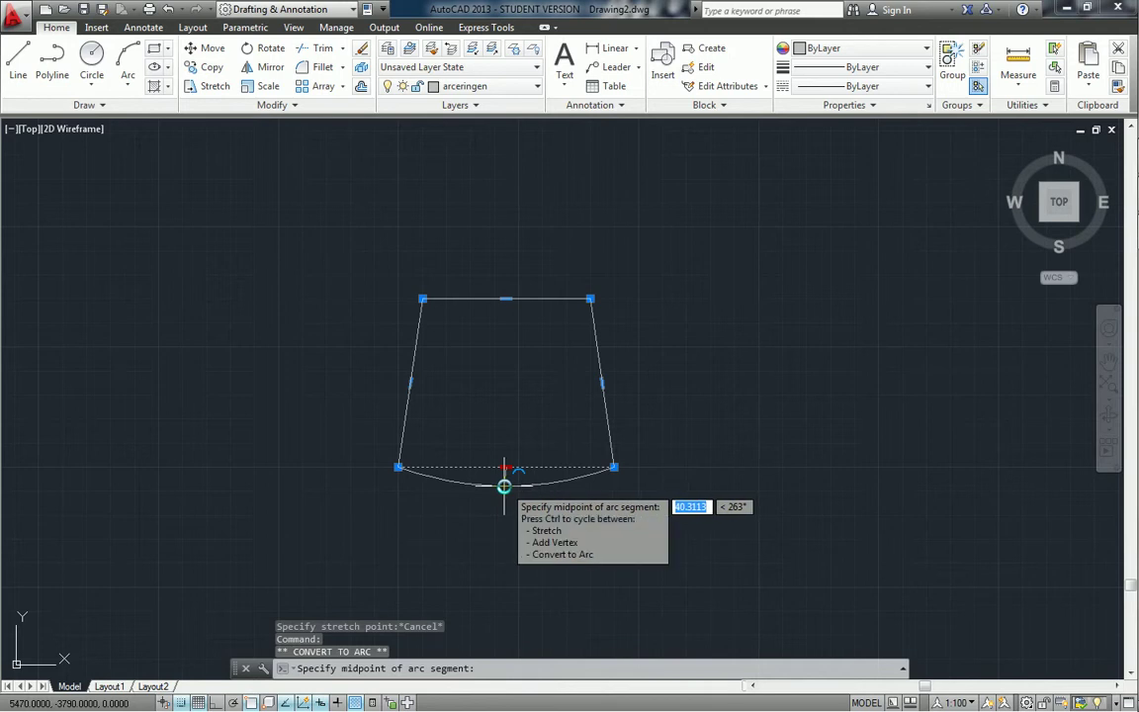
click(504, 486)
key(Escape)
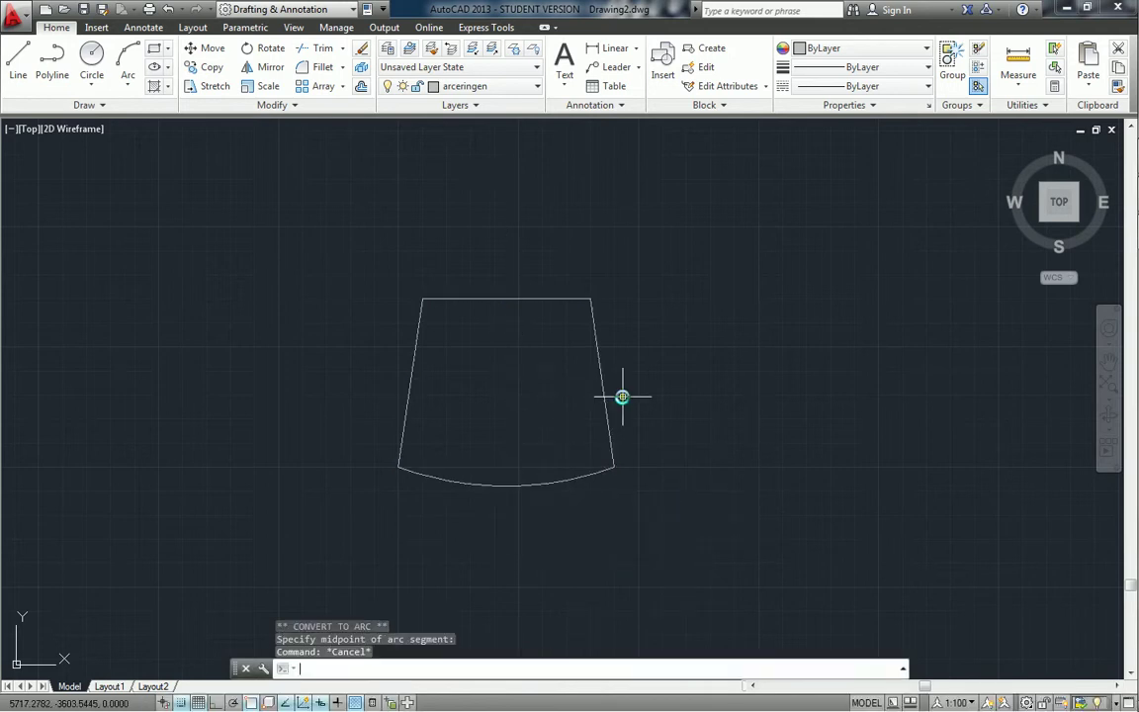
click(126, 55)
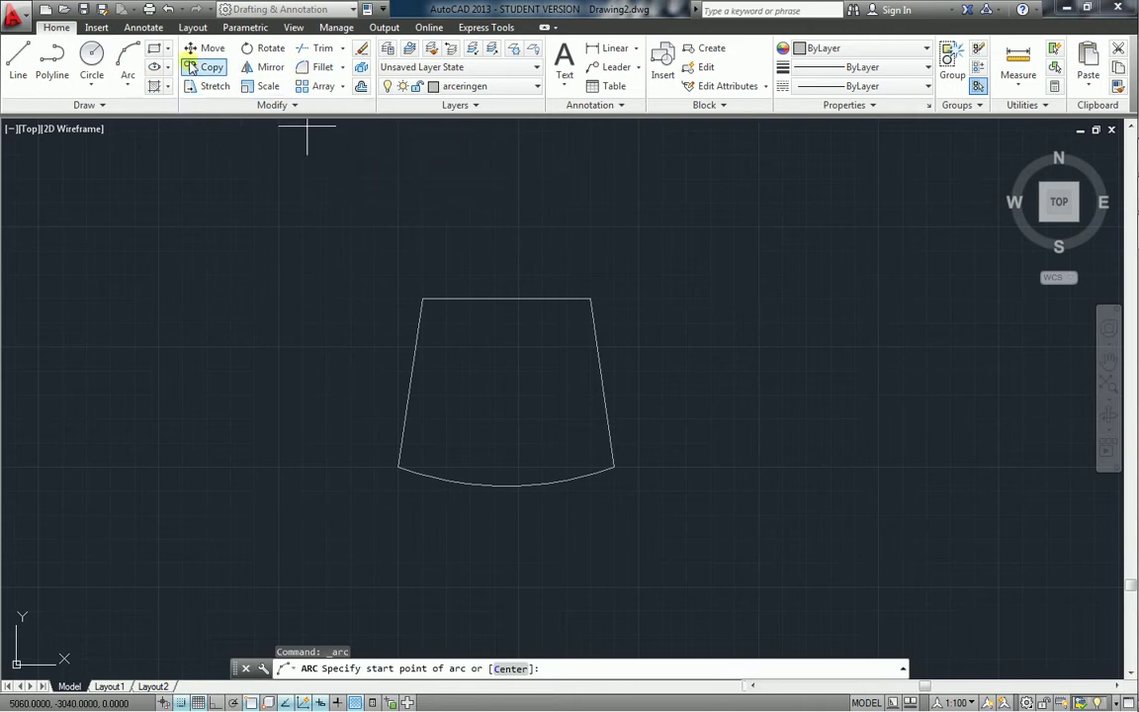
- Draw a center-start-end arc centred on the top-edge midpoint, spanning both top corners
click(136, 84)
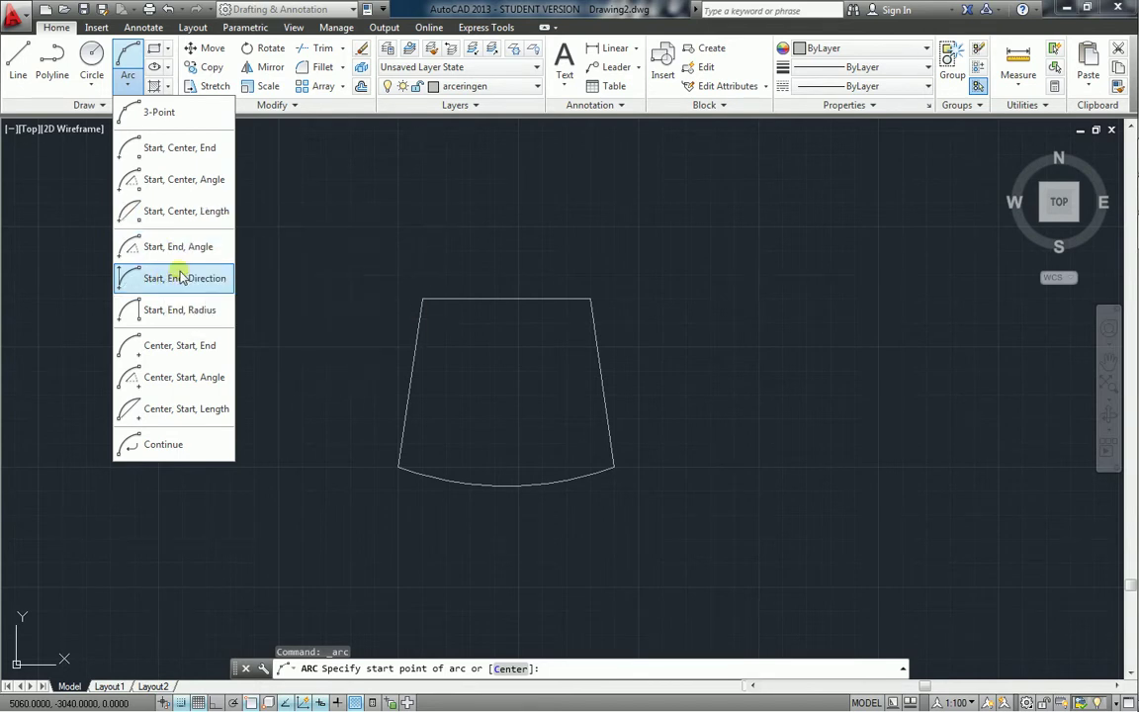
click(179, 346)
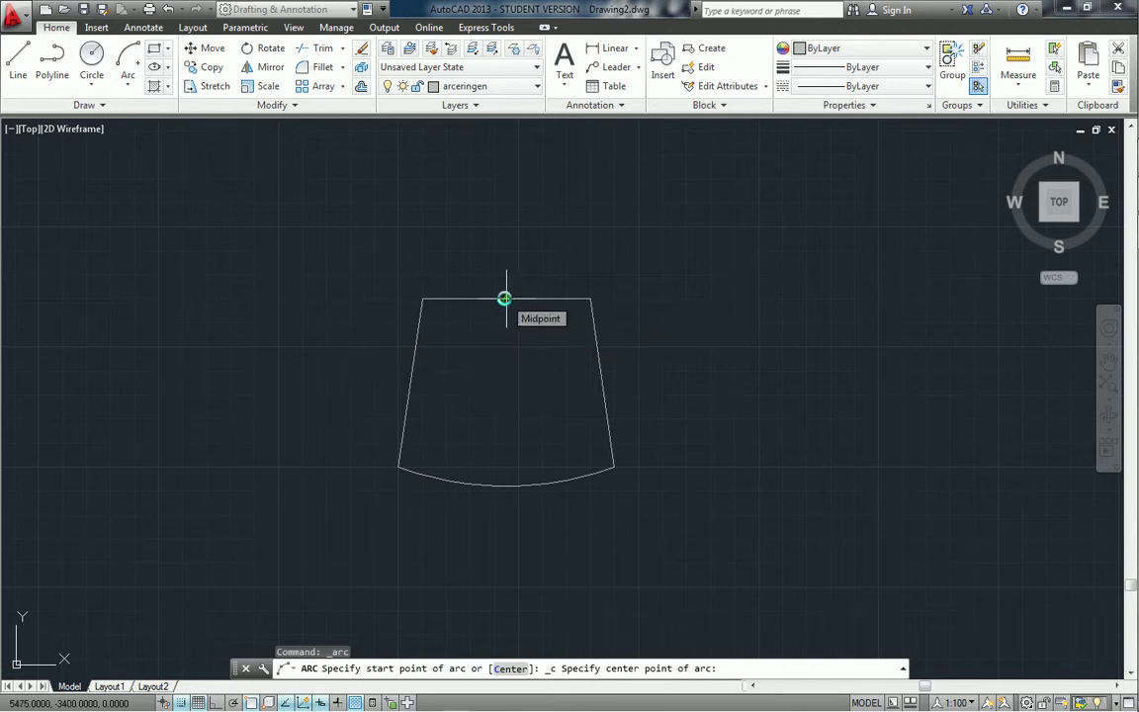
click(505, 297)
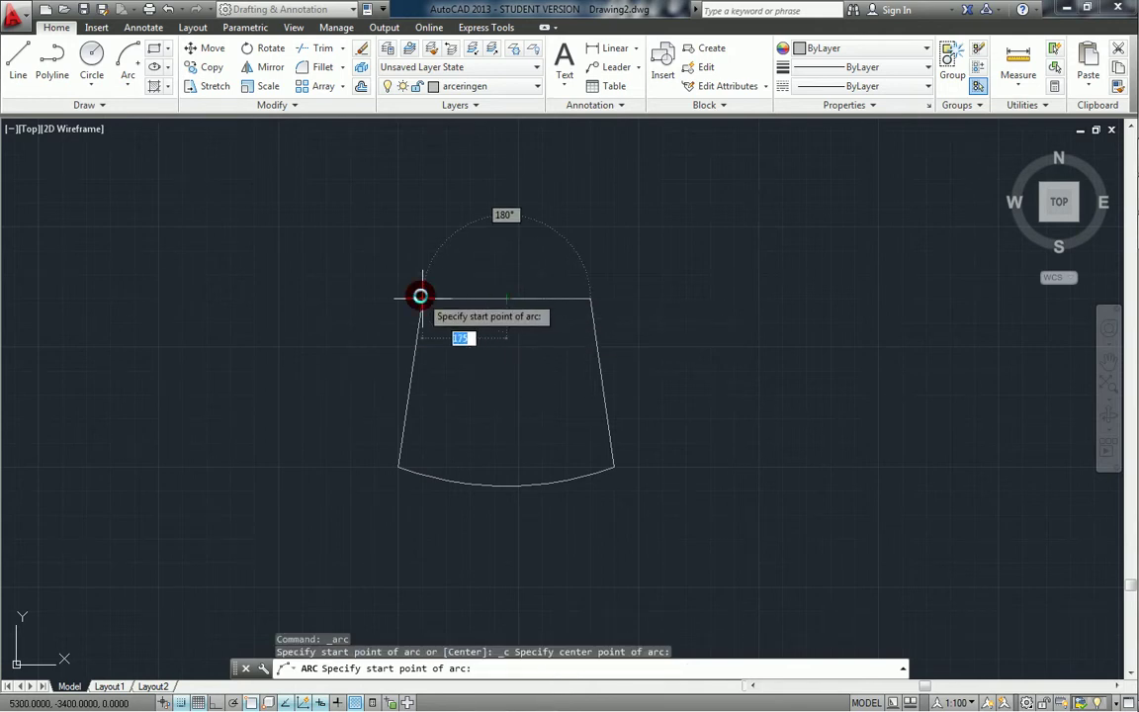
click(423, 298)
click(590, 299)
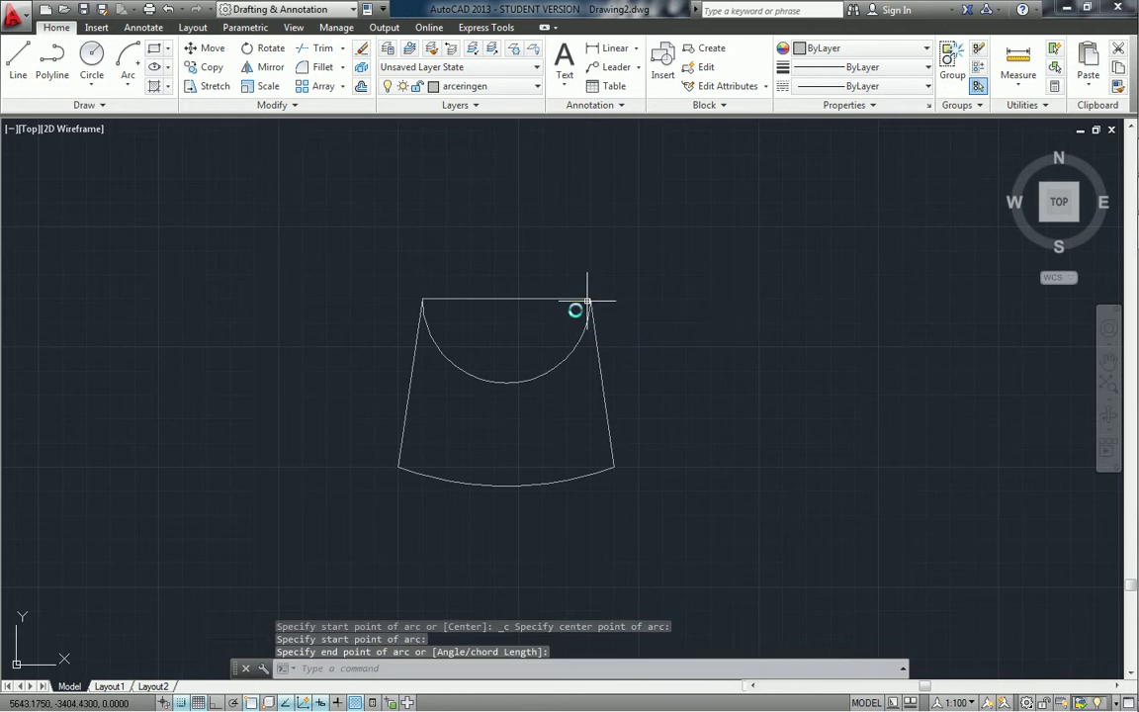
- Flip the arc to bulge upward and move it 20 units above the top edge
click(511, 381)
click(506, 382)
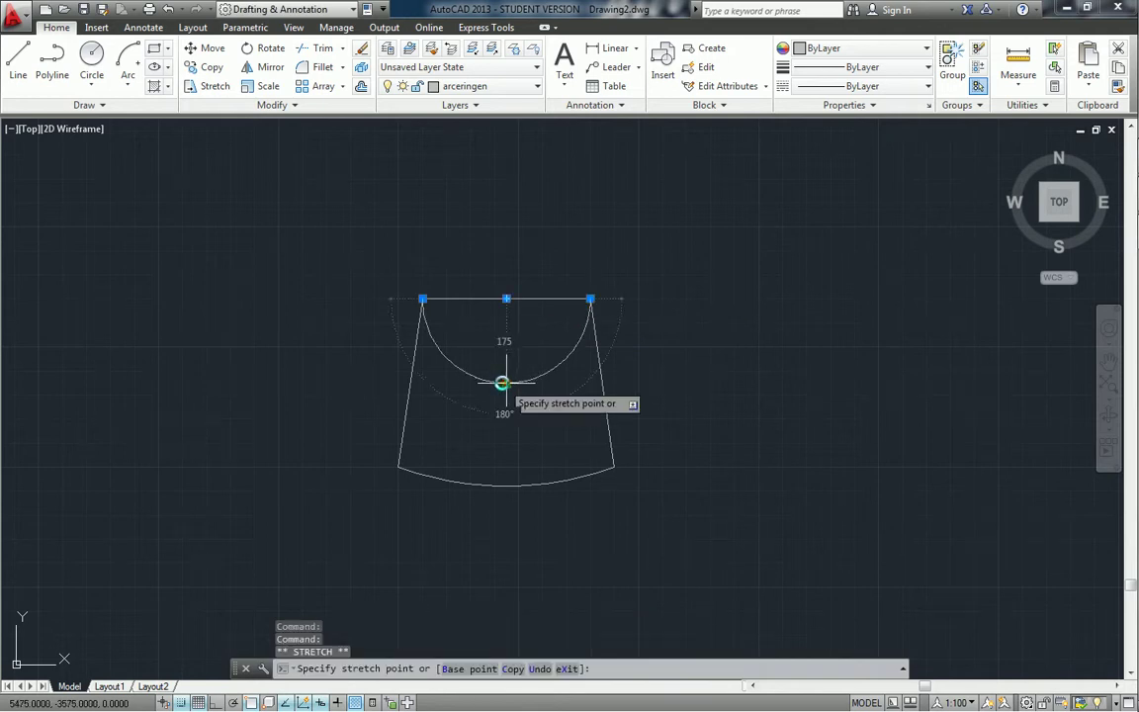
click(504, 271)
key(Escape)
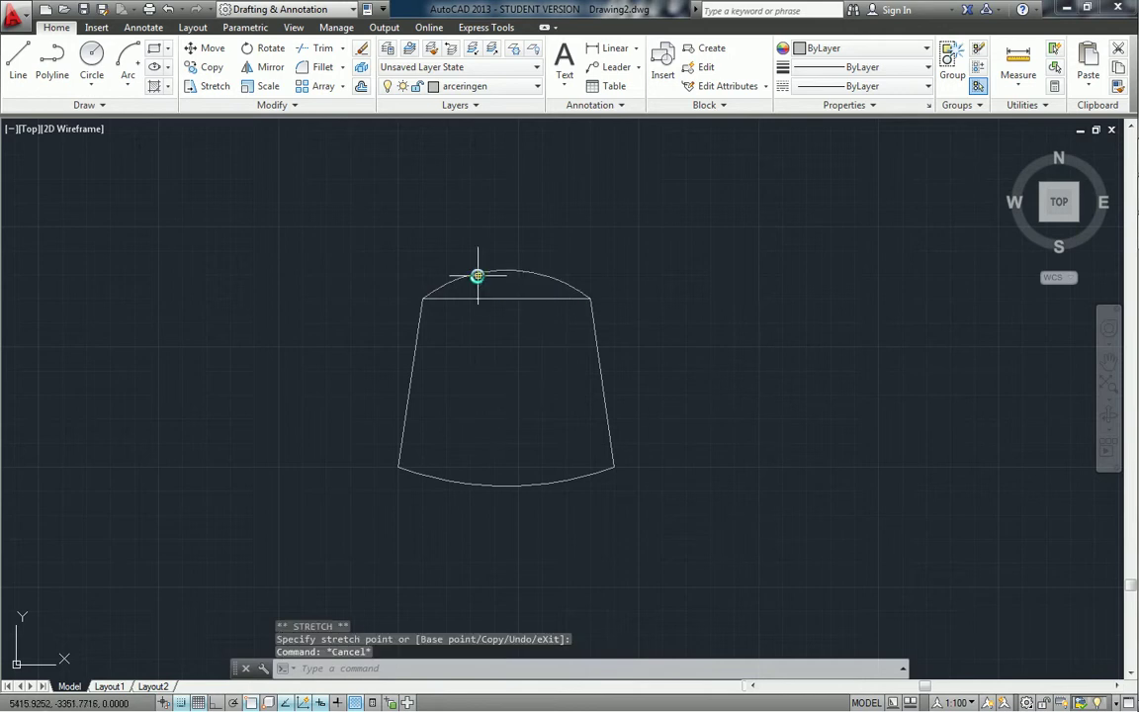
click(209, 49)
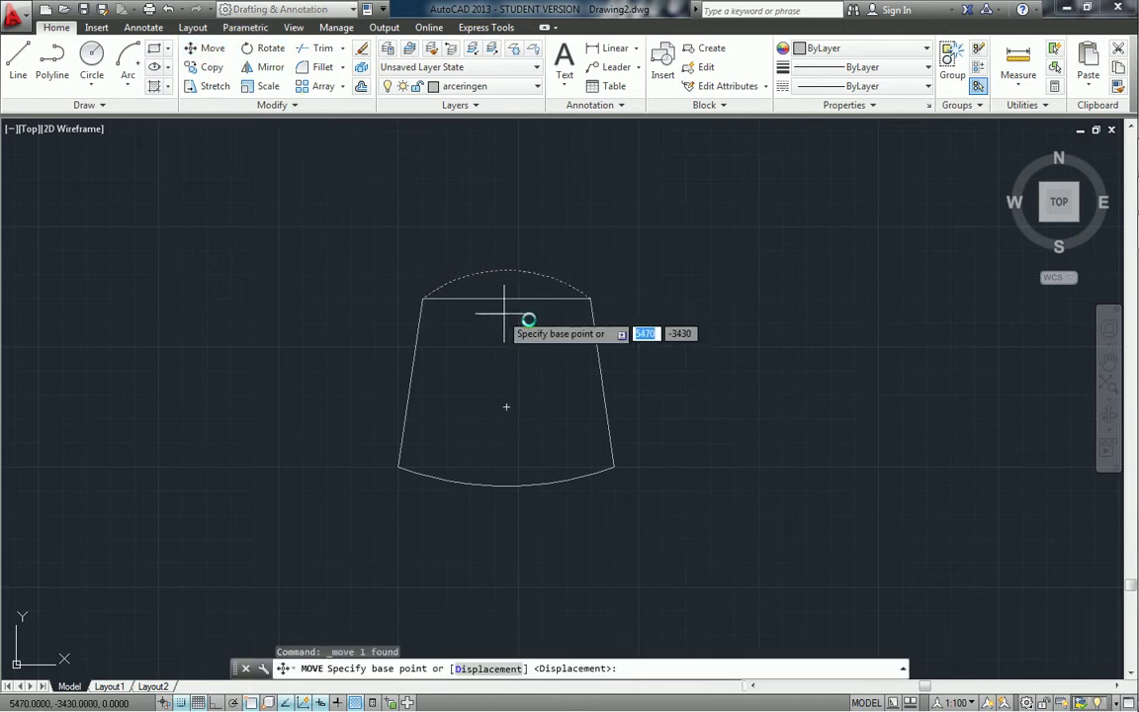
click(637, 299)
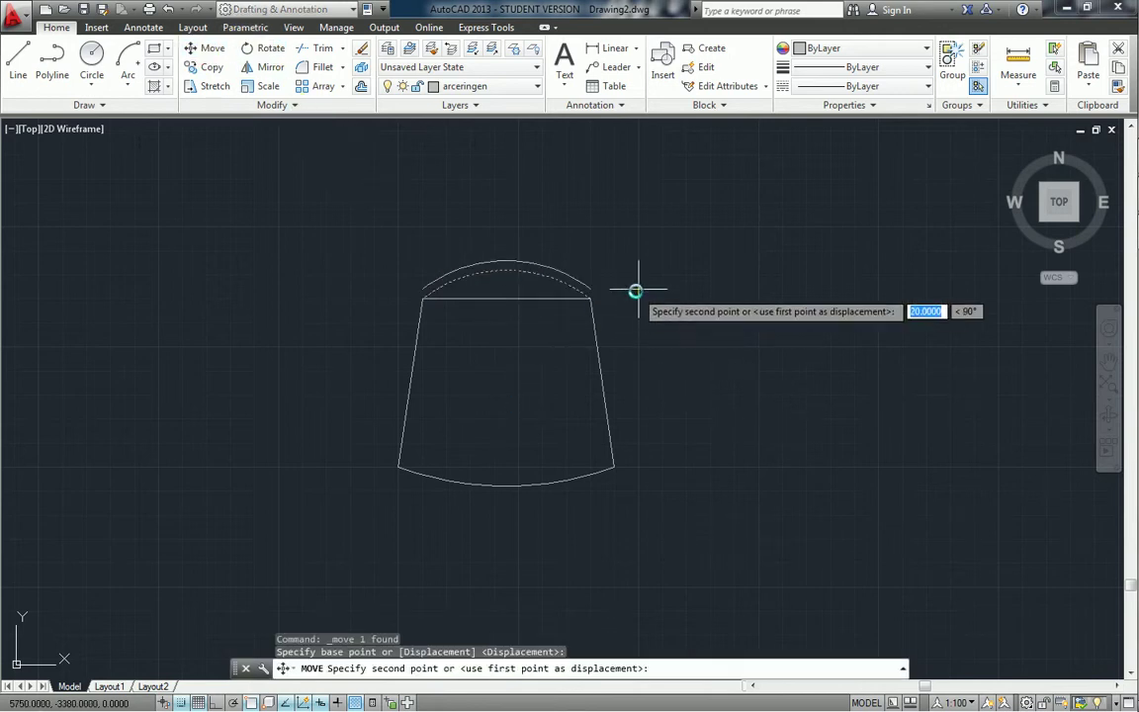
click(636, 290)
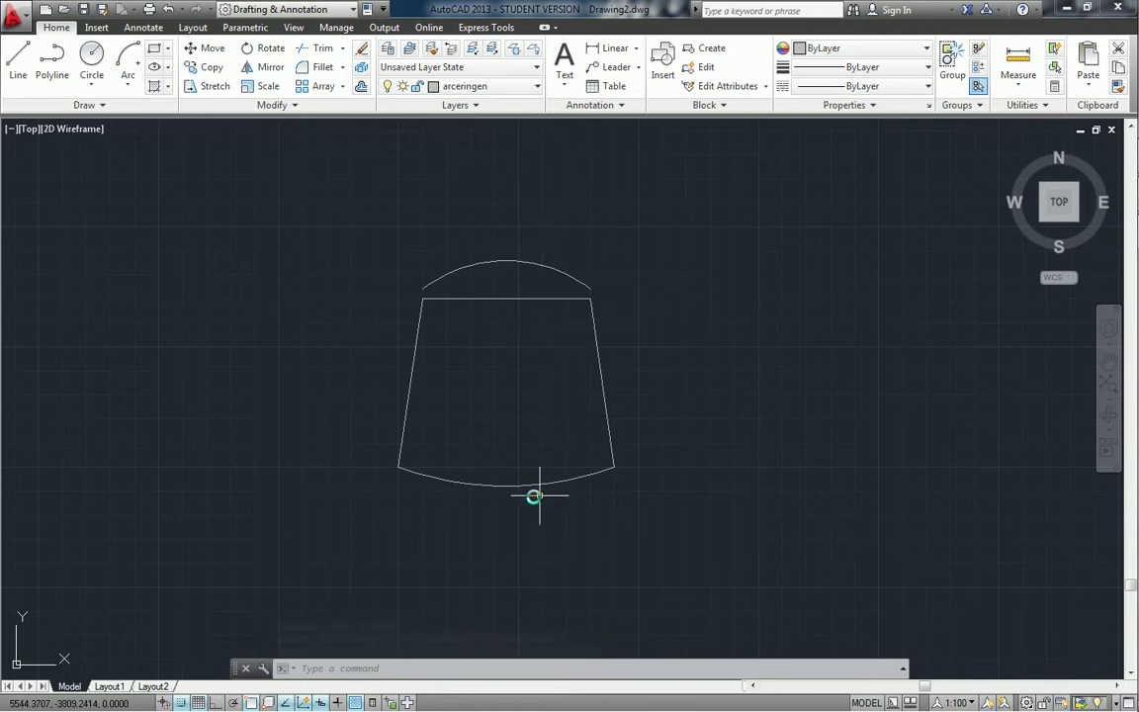
- Window-select the seat and backrest and assign them to the meubels layer
click(359, 222)
click(362, 224)
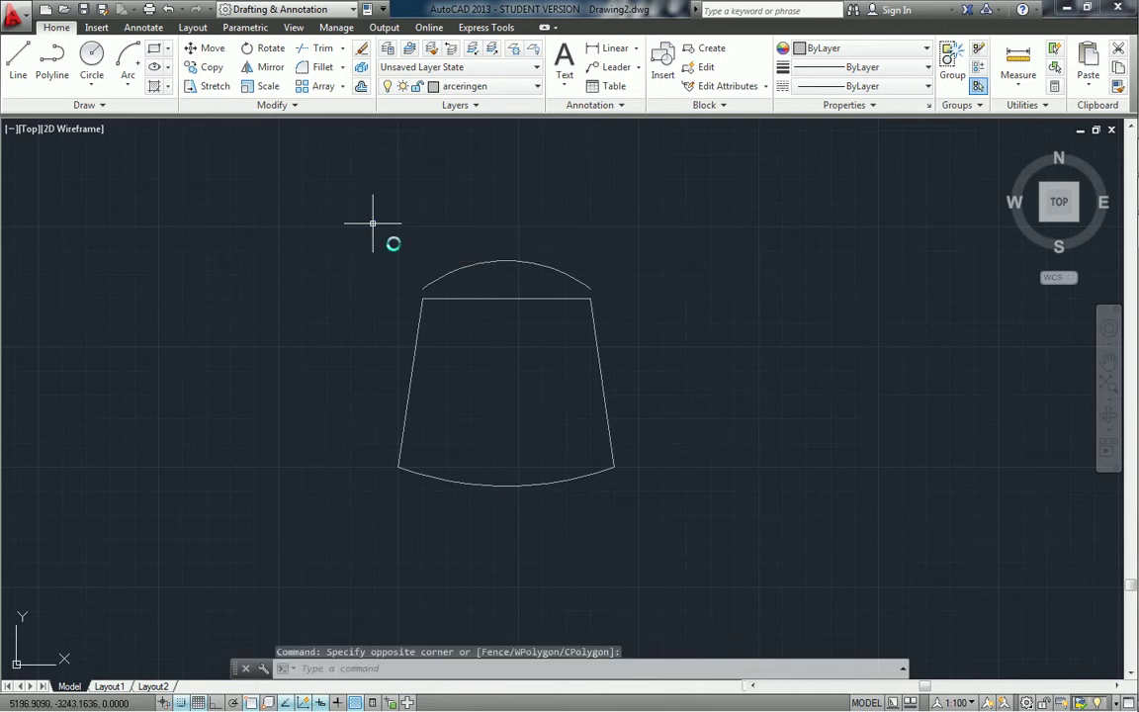
click(314, 176)
click(821, 526)
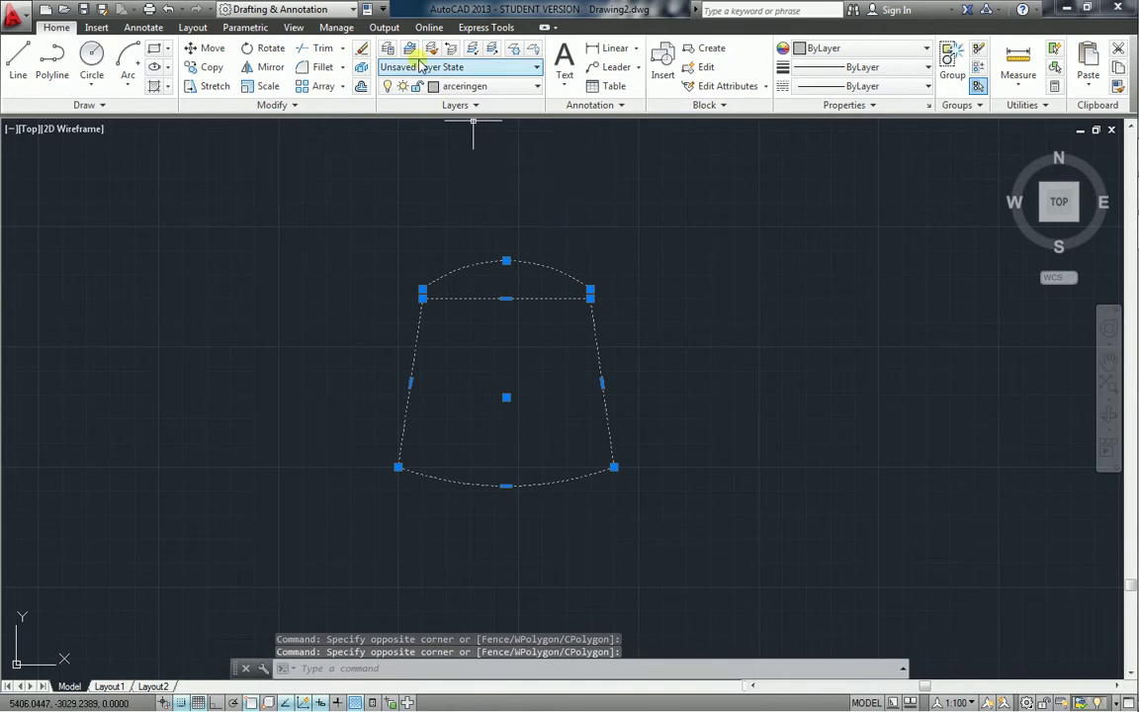
click(488, 86)
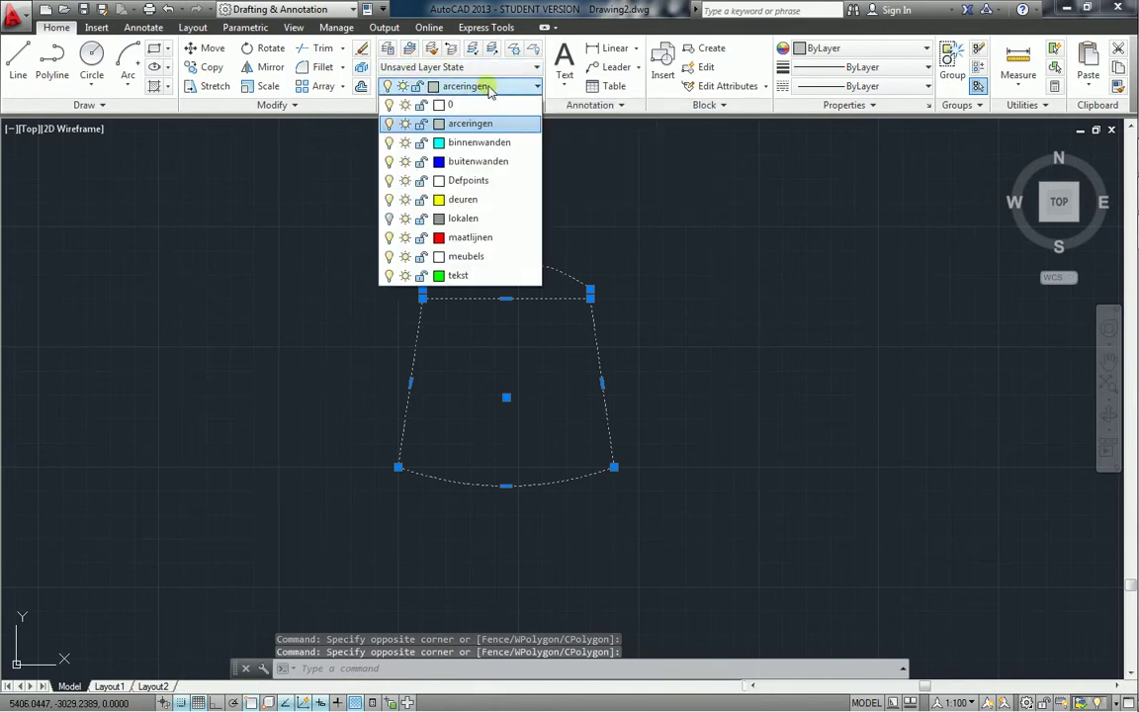
click(470, 256)
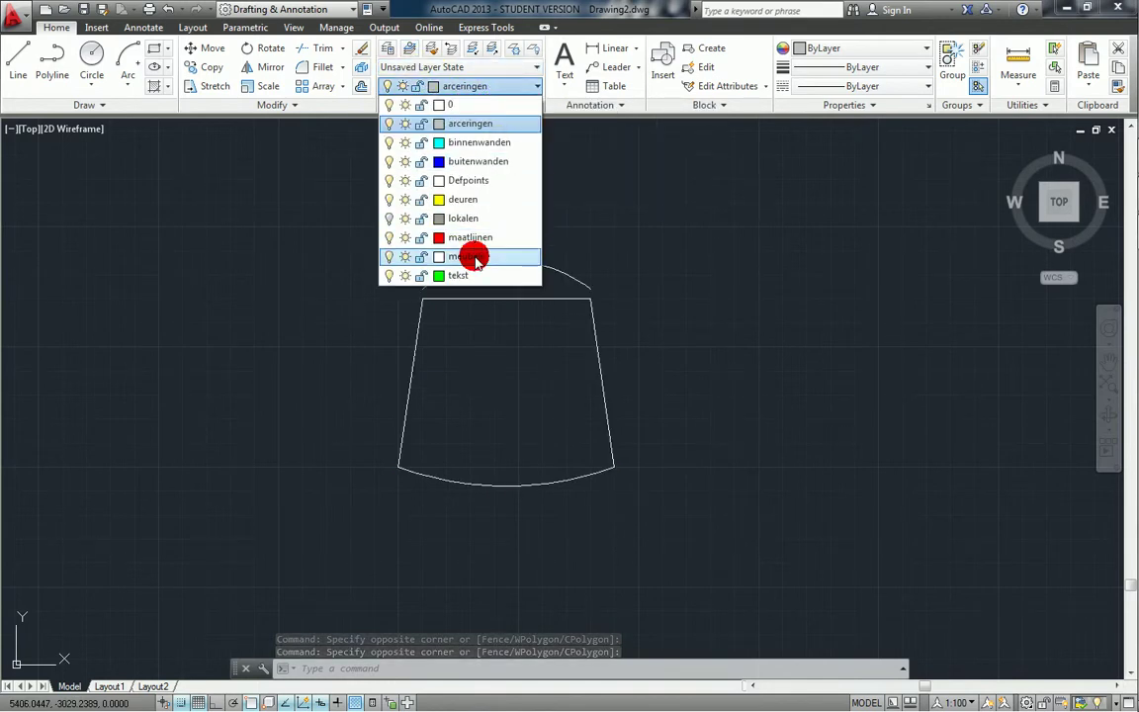
key(Escape)
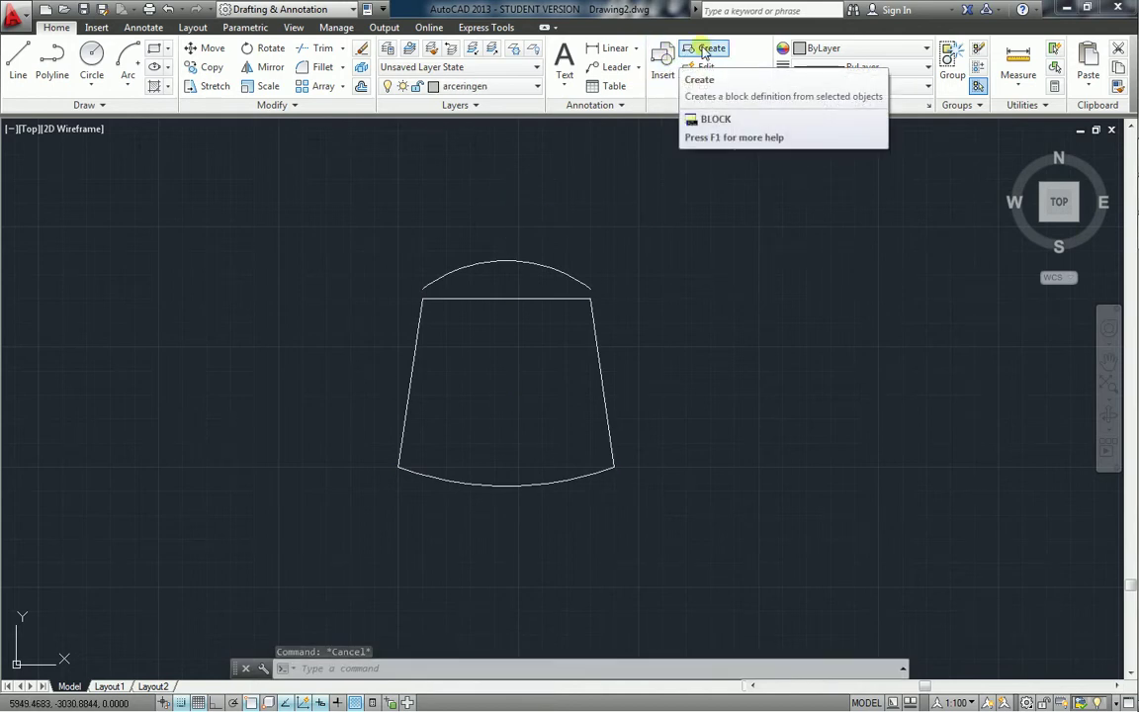
- Create block 'stoel' from the seat and backrest, based at the top-edge midpoint
click(705, 49)
text(stoel)
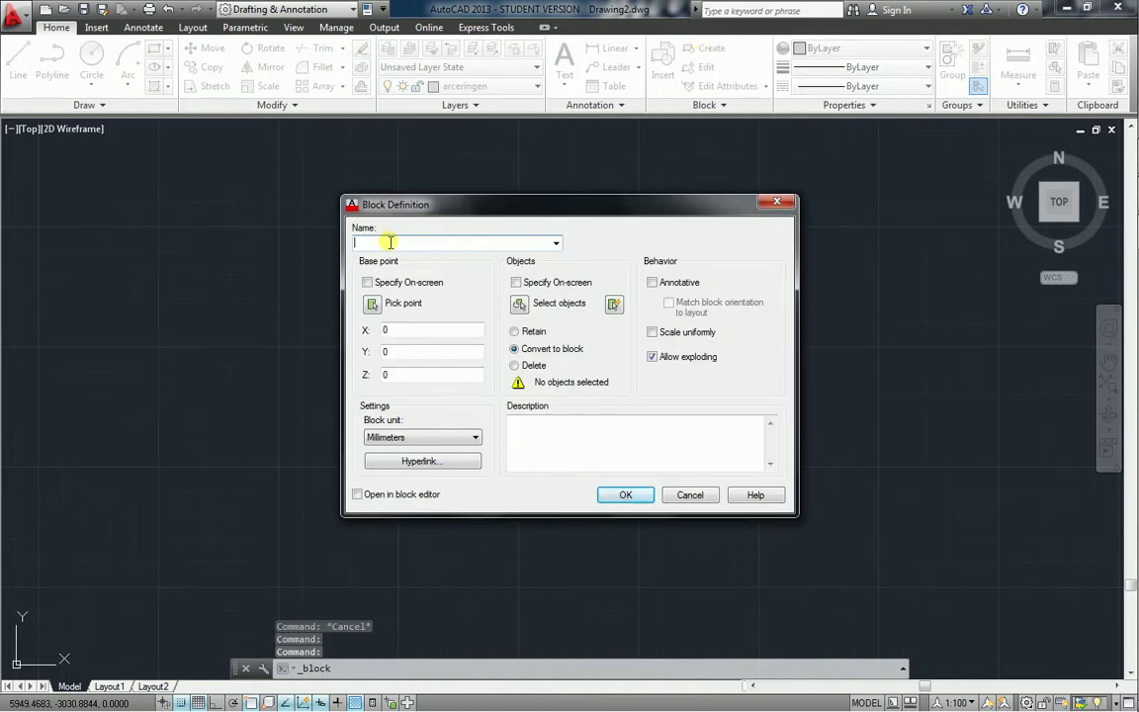
click(371, 304)
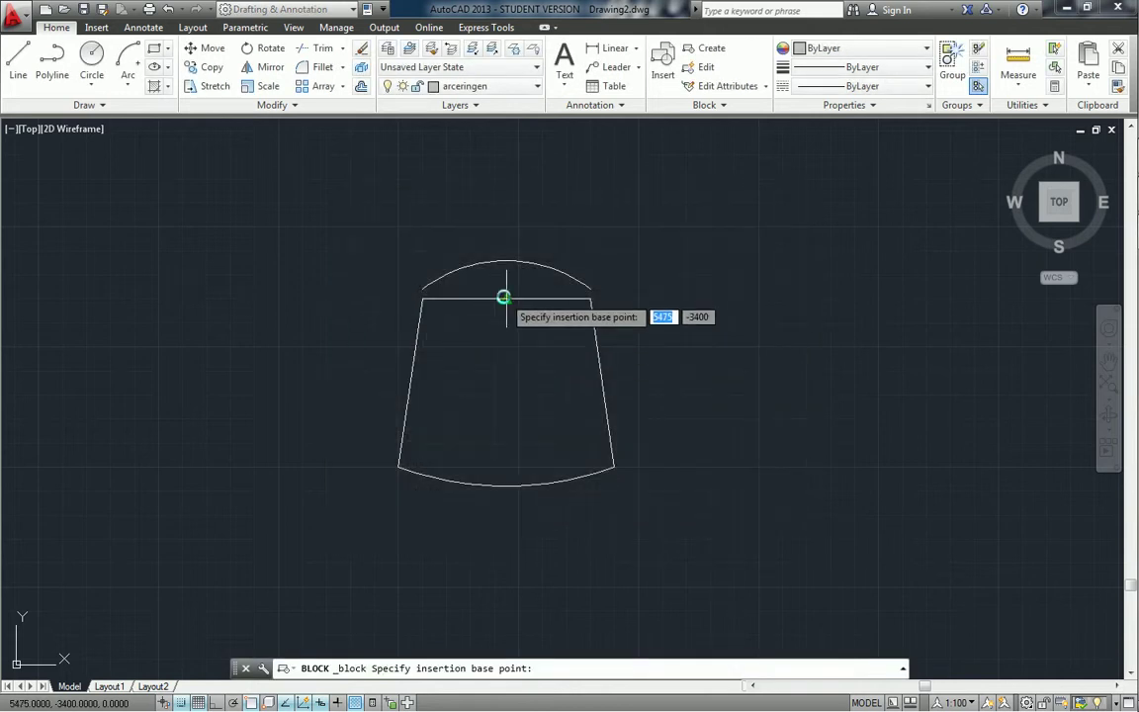
click(503, 297)
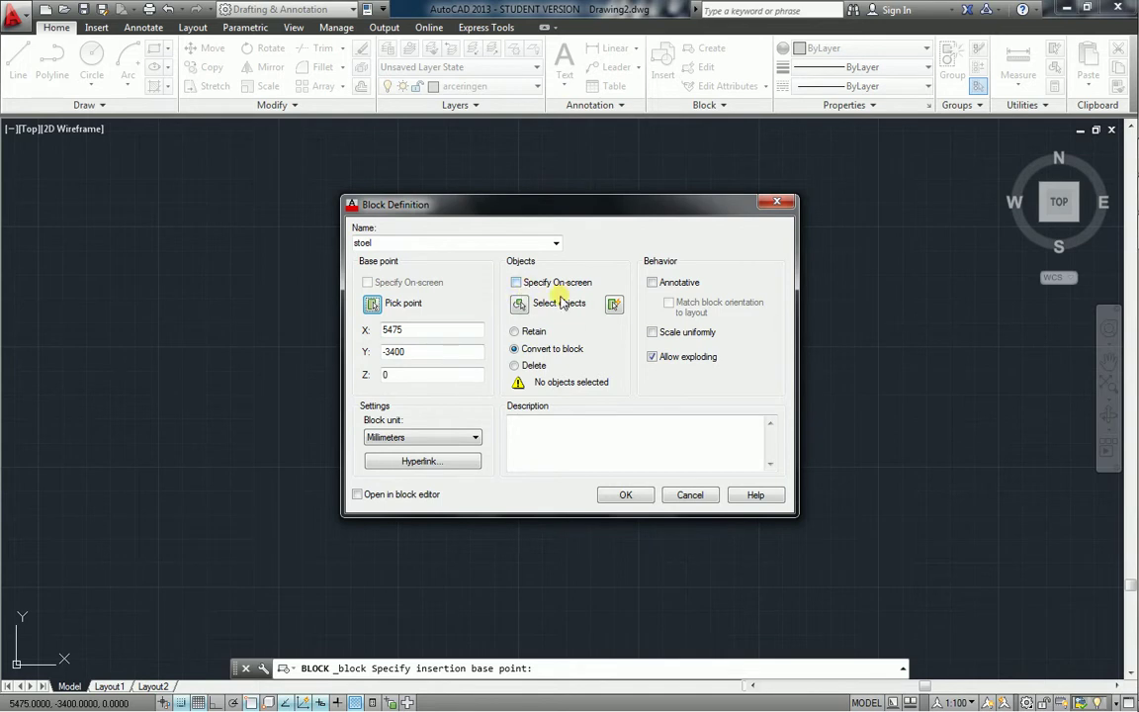
click(521, 306)
click(352, 227)
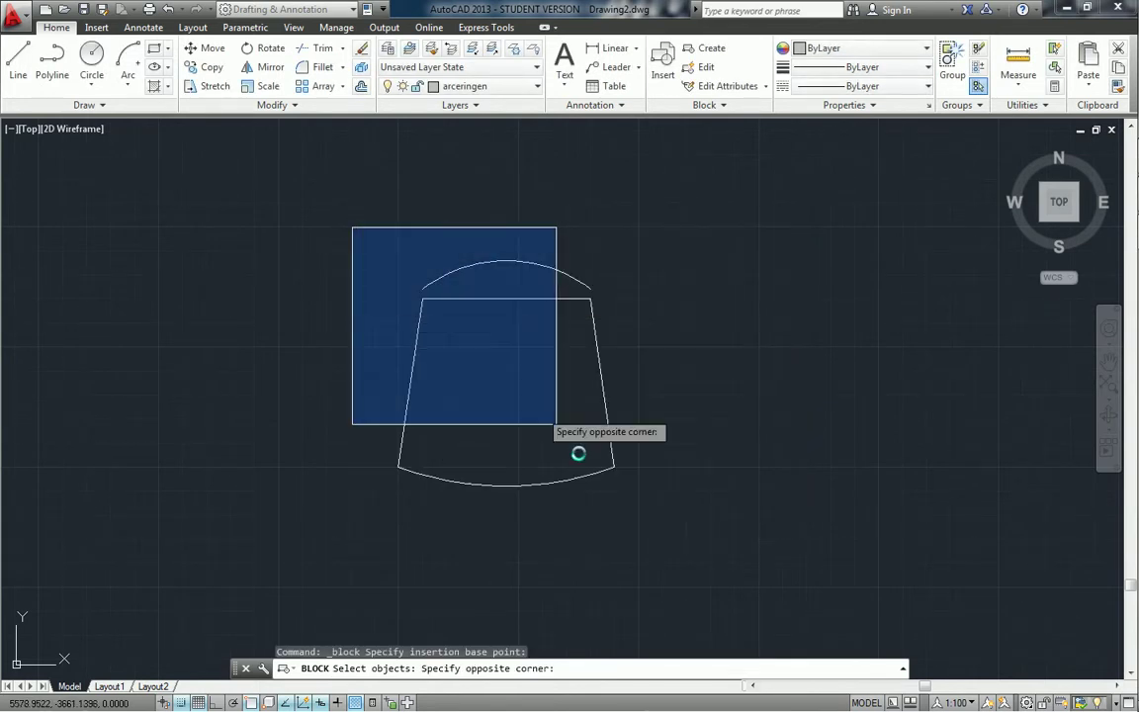
click(652, 529)
key(Return)
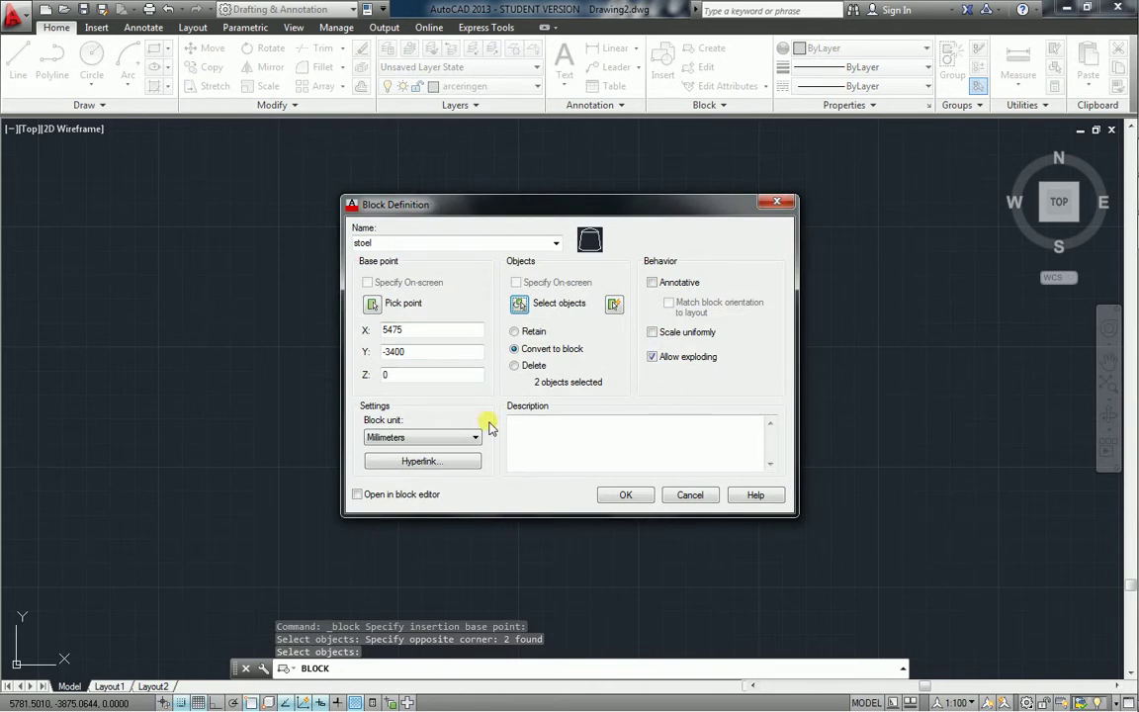
click(641, 495)
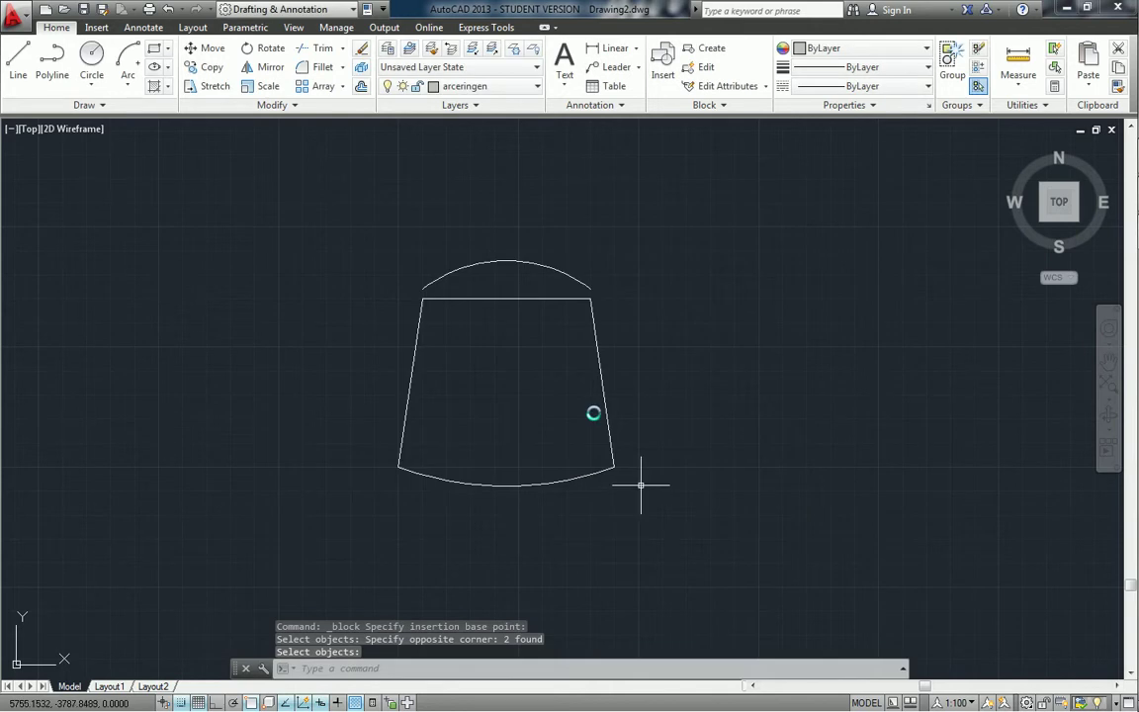
- Reposition the stoel block by its insertion grip, returning it near its original spot
click(516, 298)
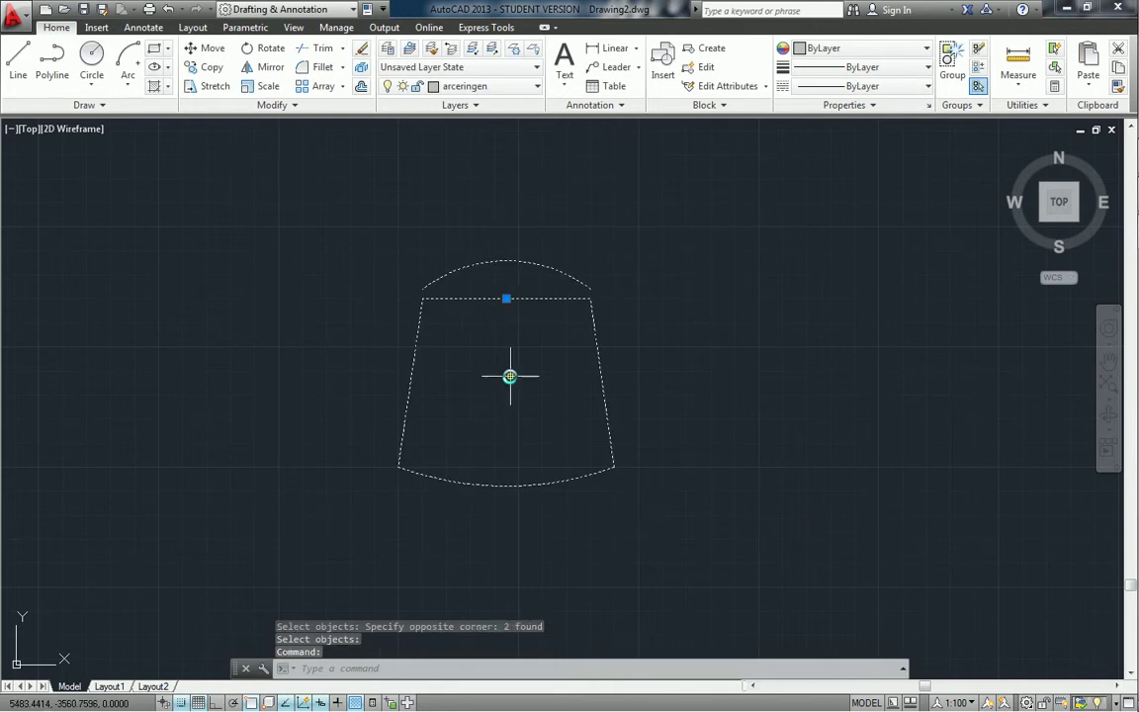
click(506, 298)
click(227, 227)
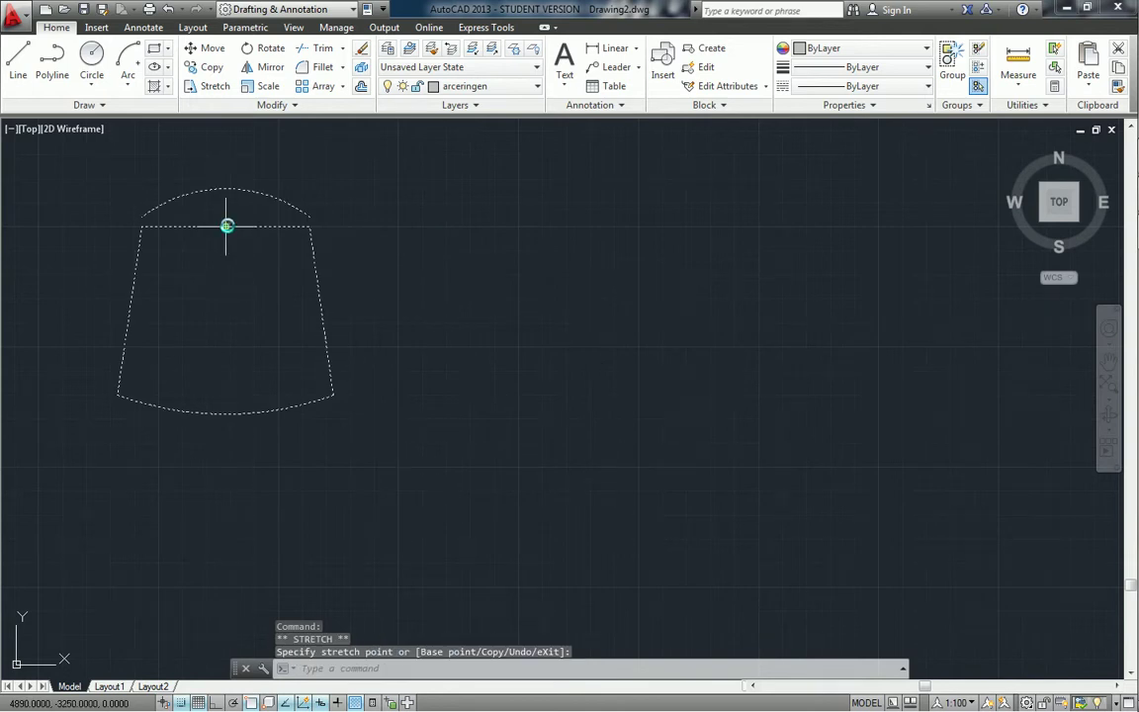
click(226, 227)
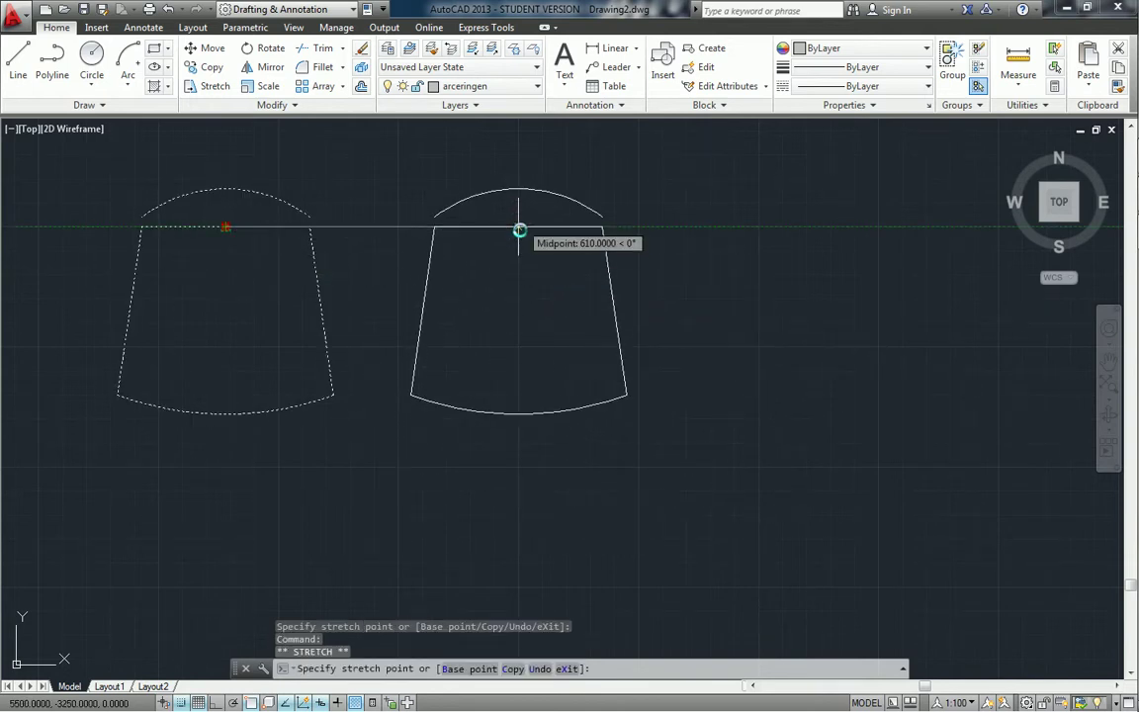
click(519, 230)
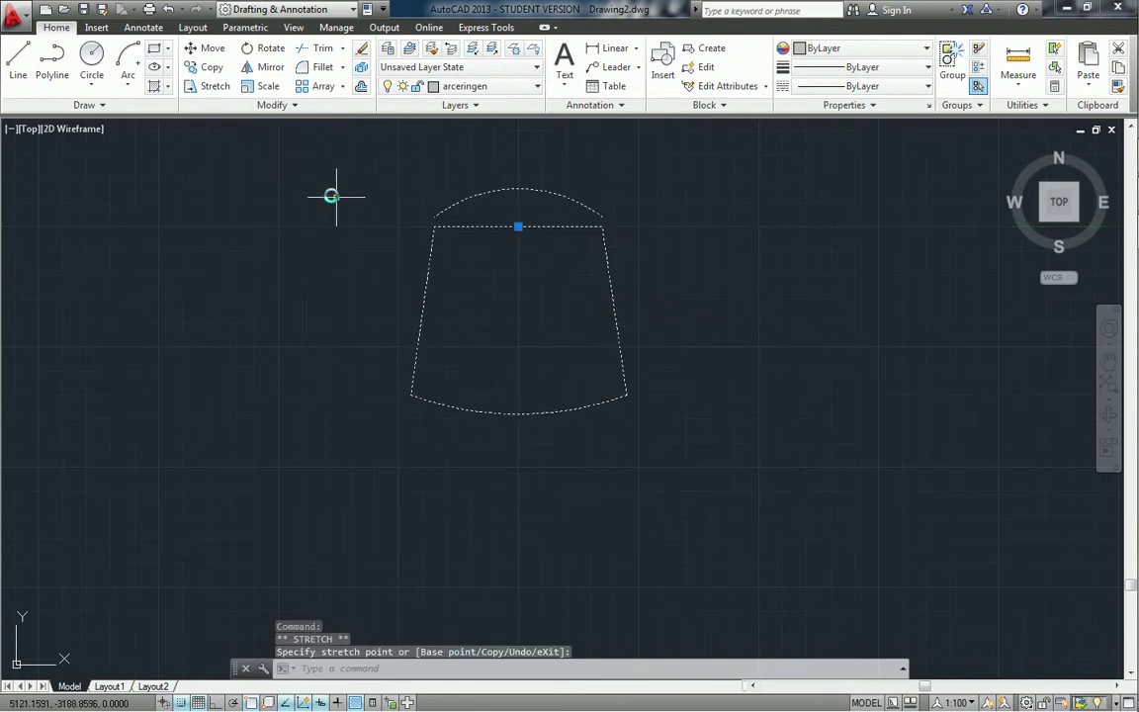
- Copy the chair from its top-edge midpoint to the left and right
click(205, 66)
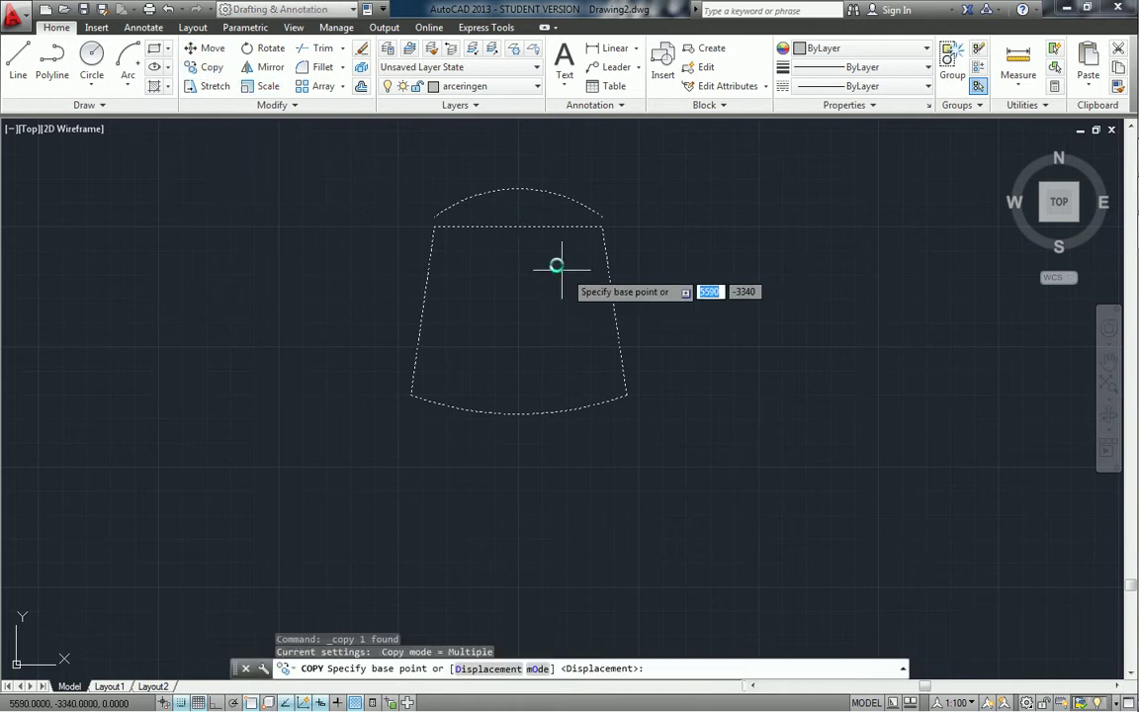
click(521, 229)
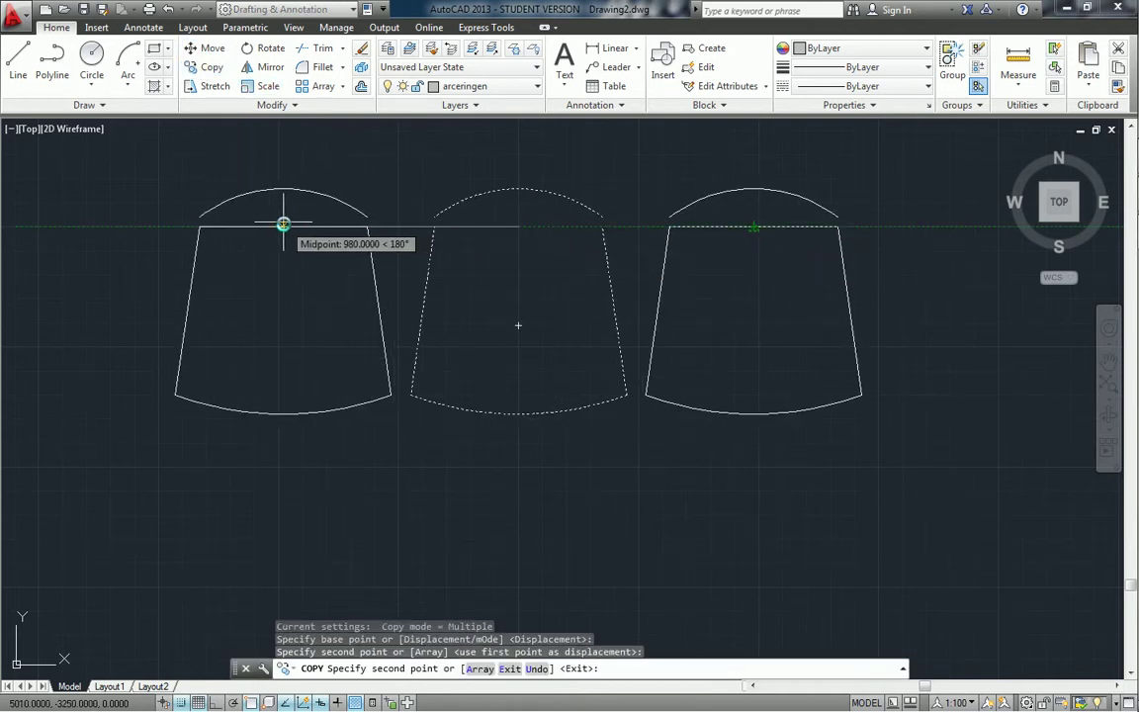
key(Escape)
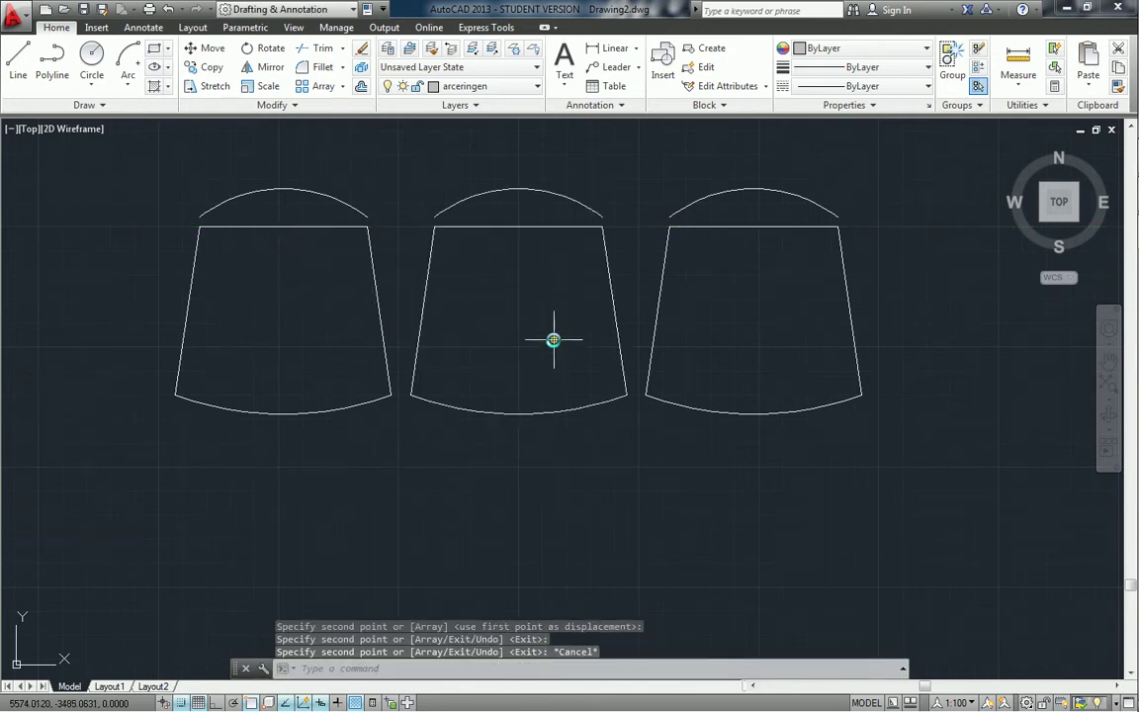
scroll(554, 339, up, 2)
scroll(554, 338, down, 3)
- Mirror the row of three chairs about a horizontal line, erasing the original row
scroll(531, 287, down, 2)
click(552, 322)
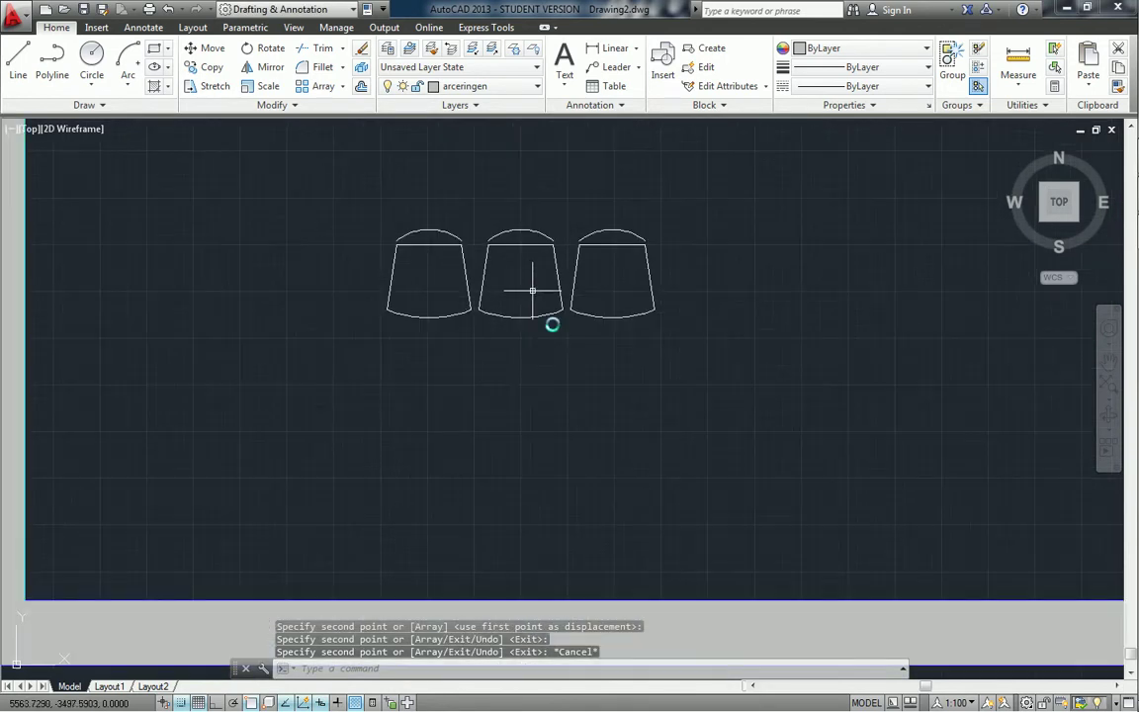
click(400, 247)
click(265, 66)
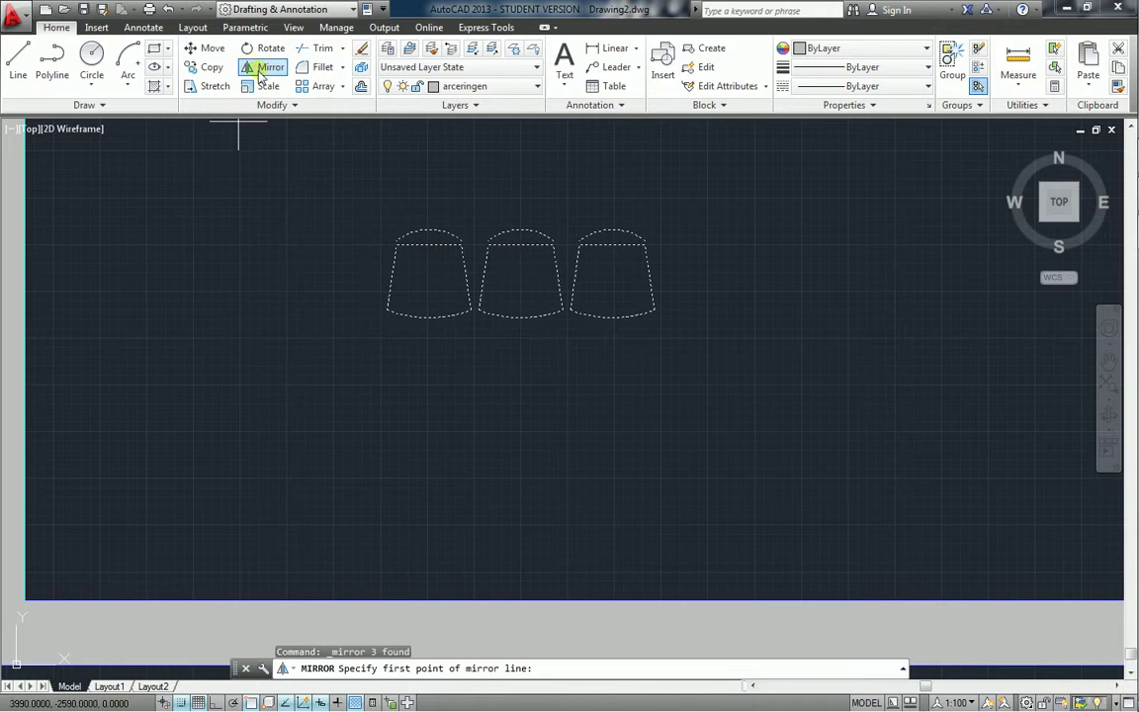
click(627, 359)
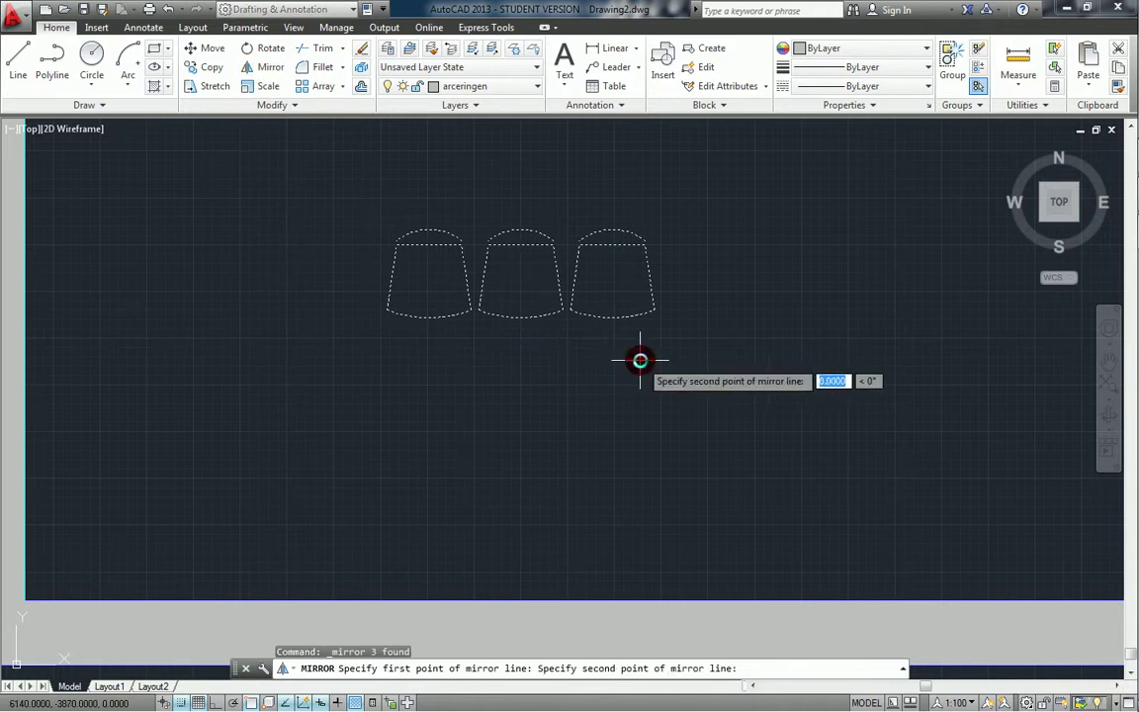
click(709, 361)
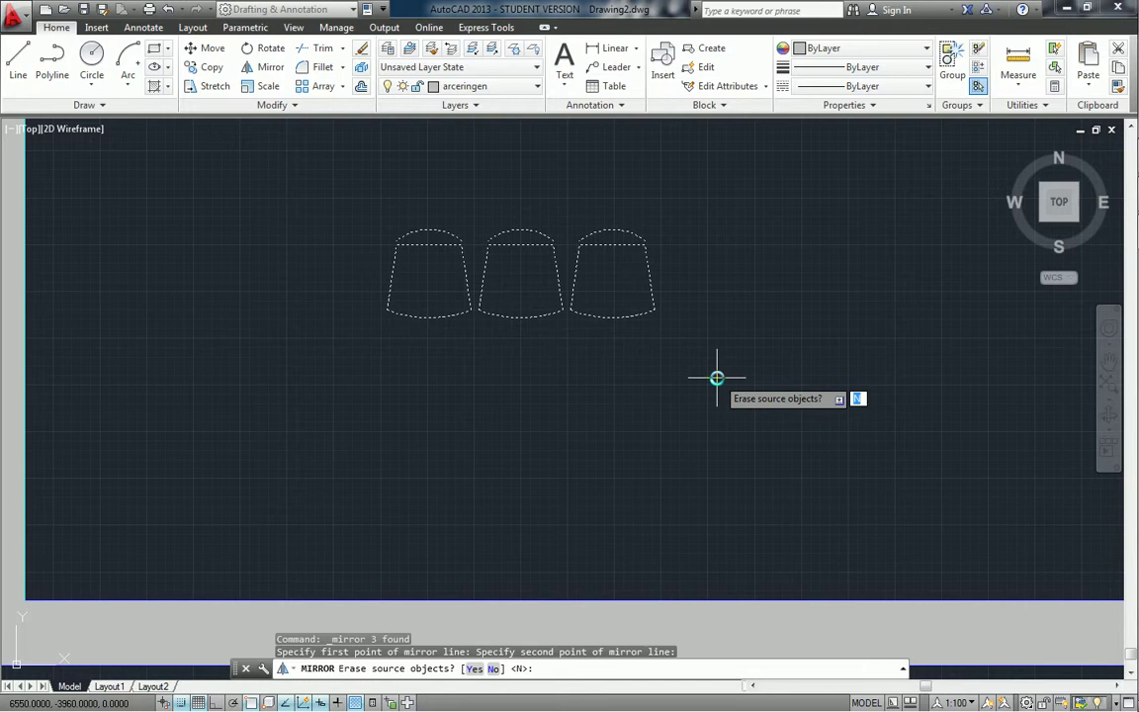
text(y)
key(Return)
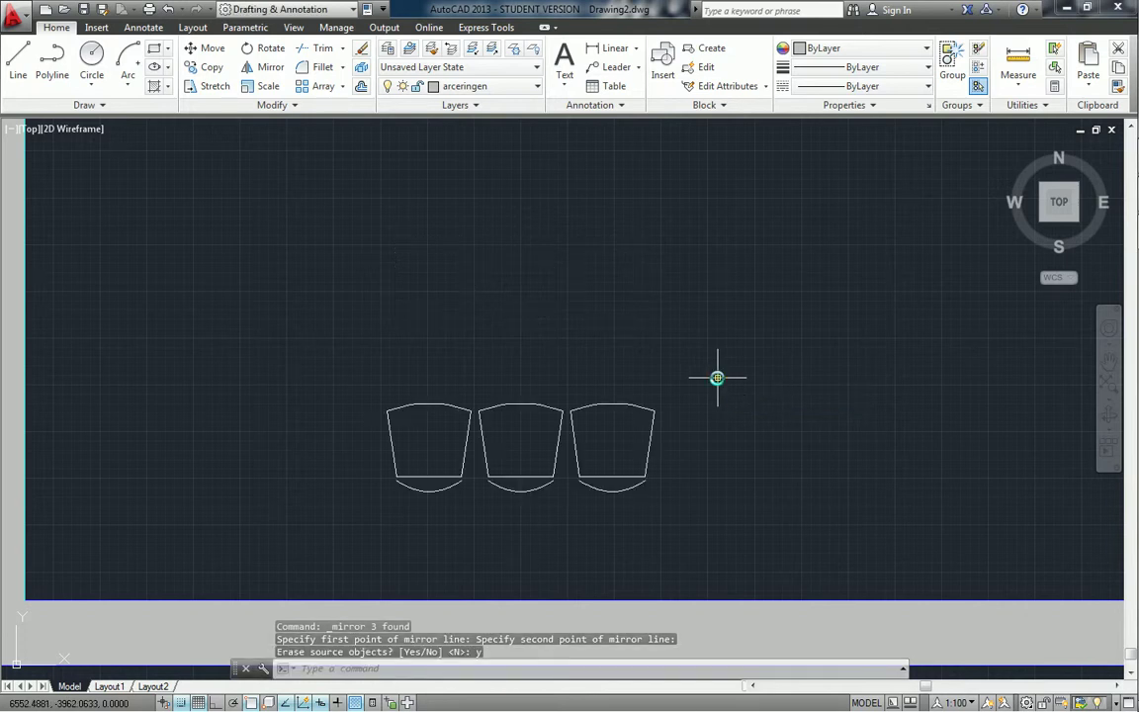
- Mirror the flipped row back up about a horizontal line, keeping the source chairs
click(249, 68)
click(633, 481)
click(297, 291)
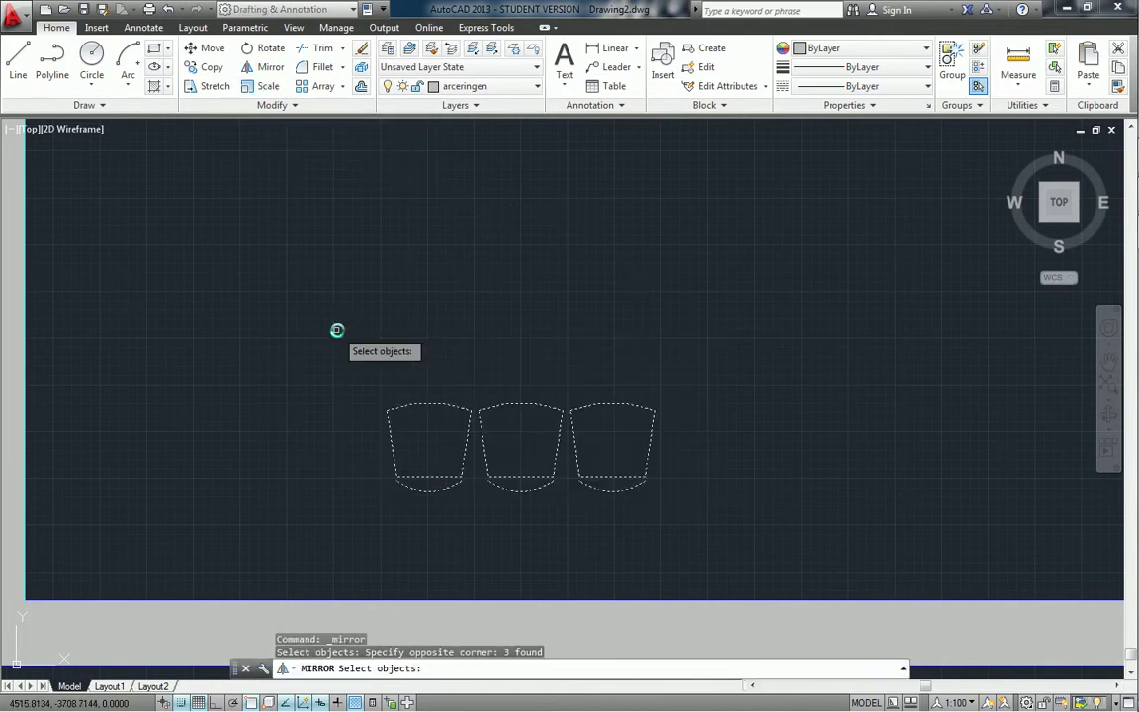
click(253, 69)
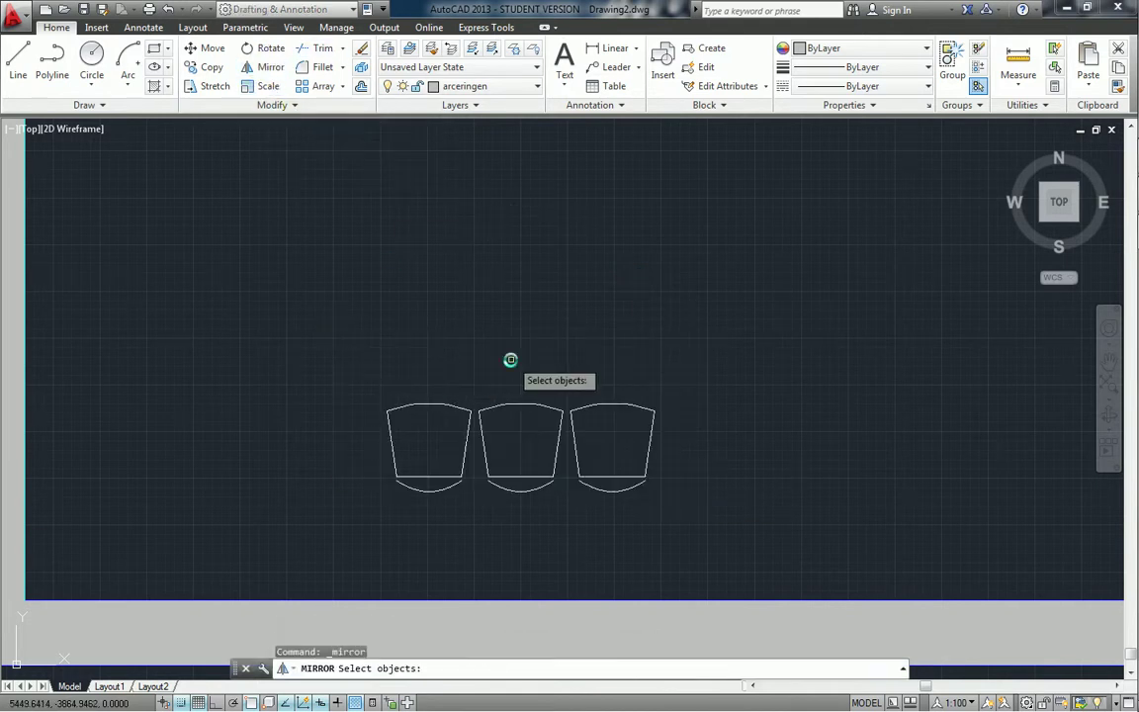
click(672, 514)
click(323, 343)
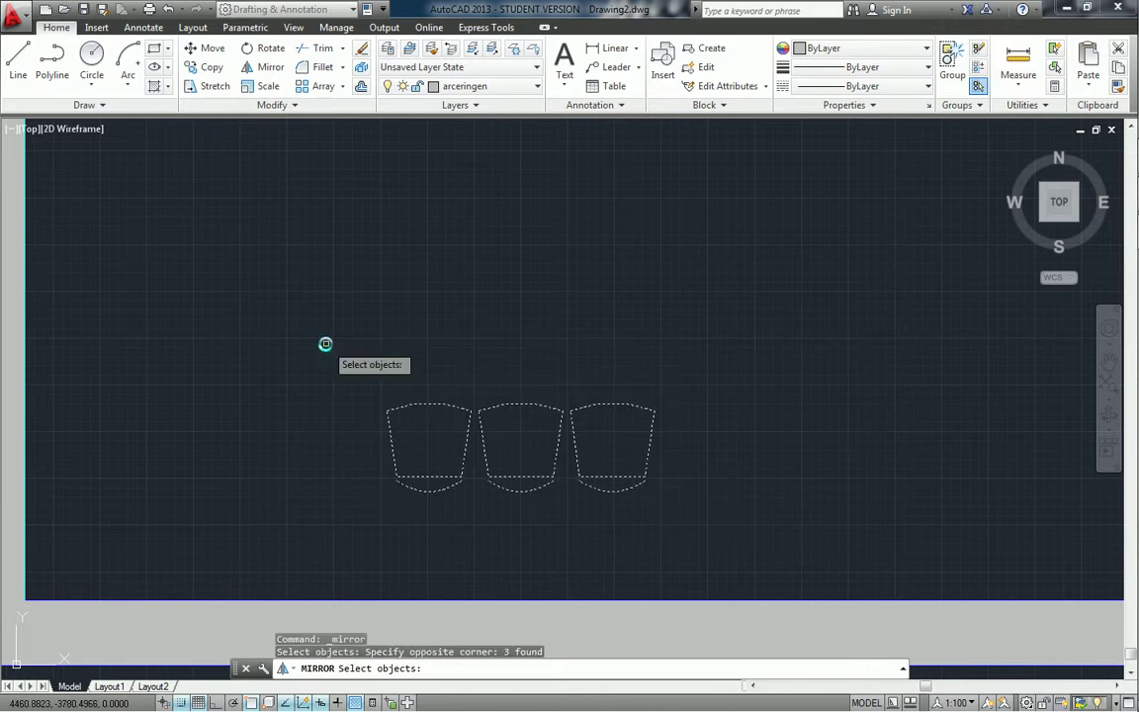
key(Return)
click(525, 363)
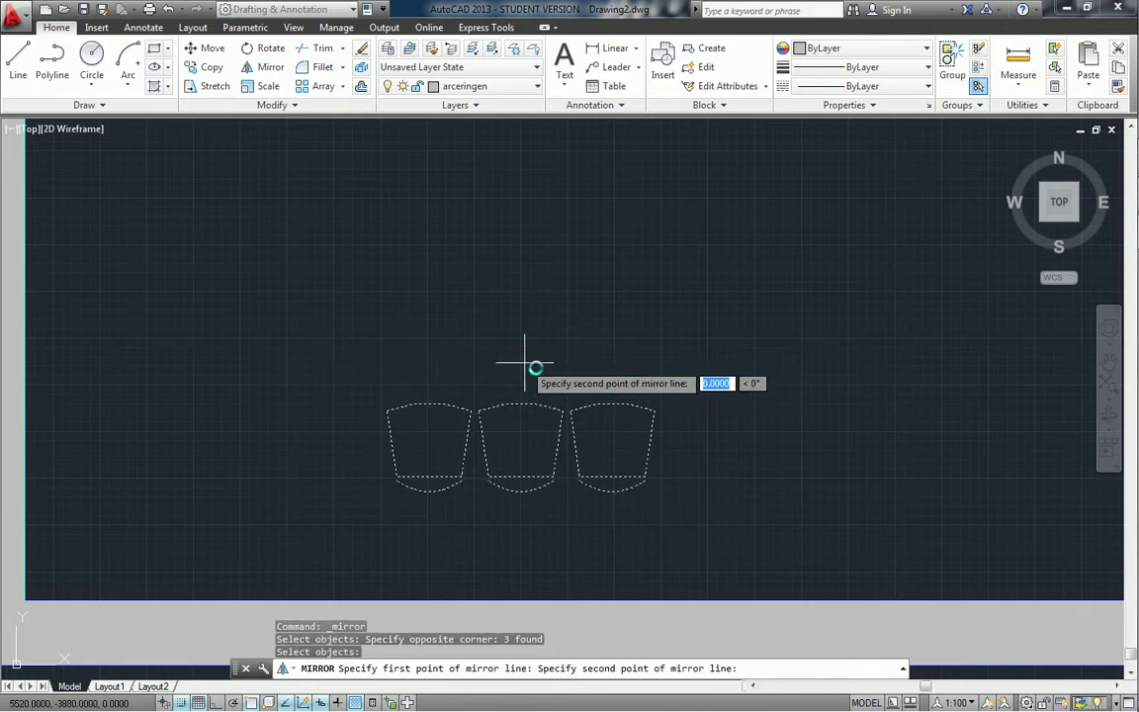
click(655, 363)
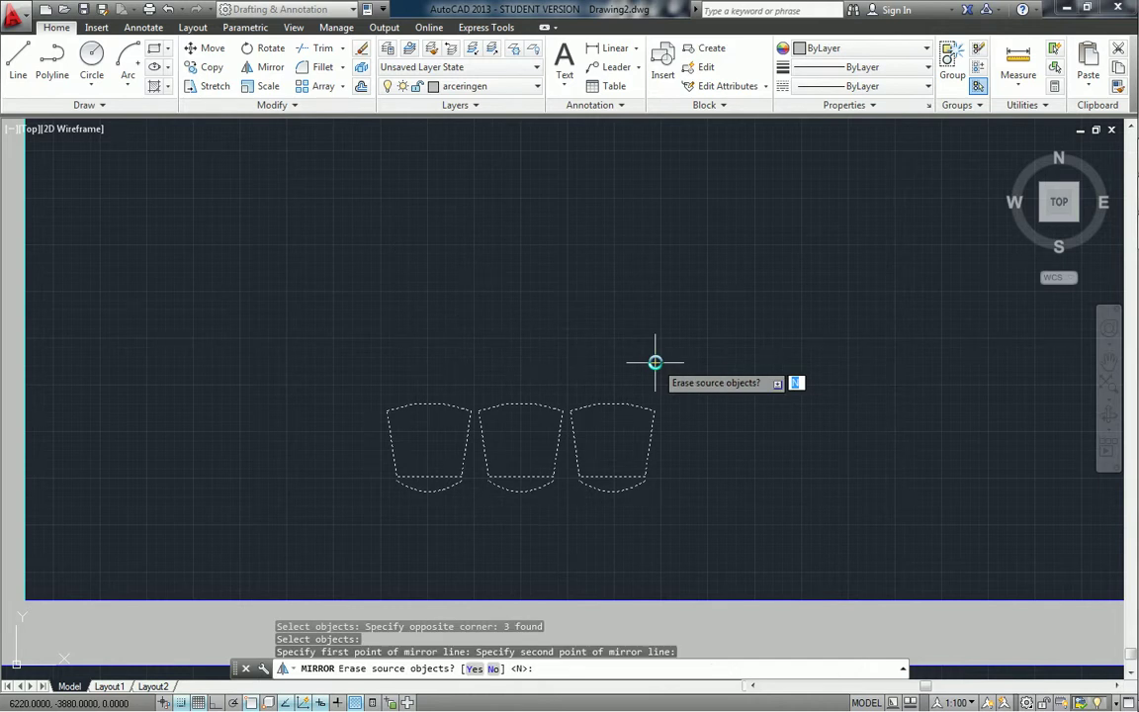
key(Return)
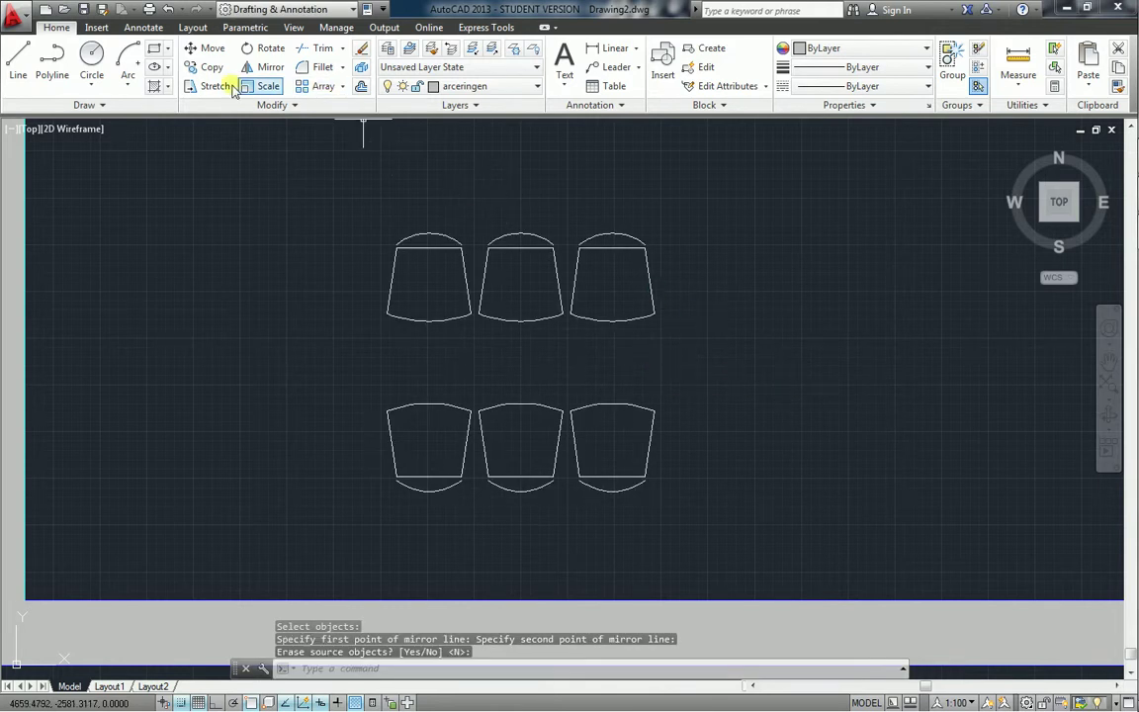
- Start a table rectangle, placing its first corner to the right of the chair rows
click(156, 50)
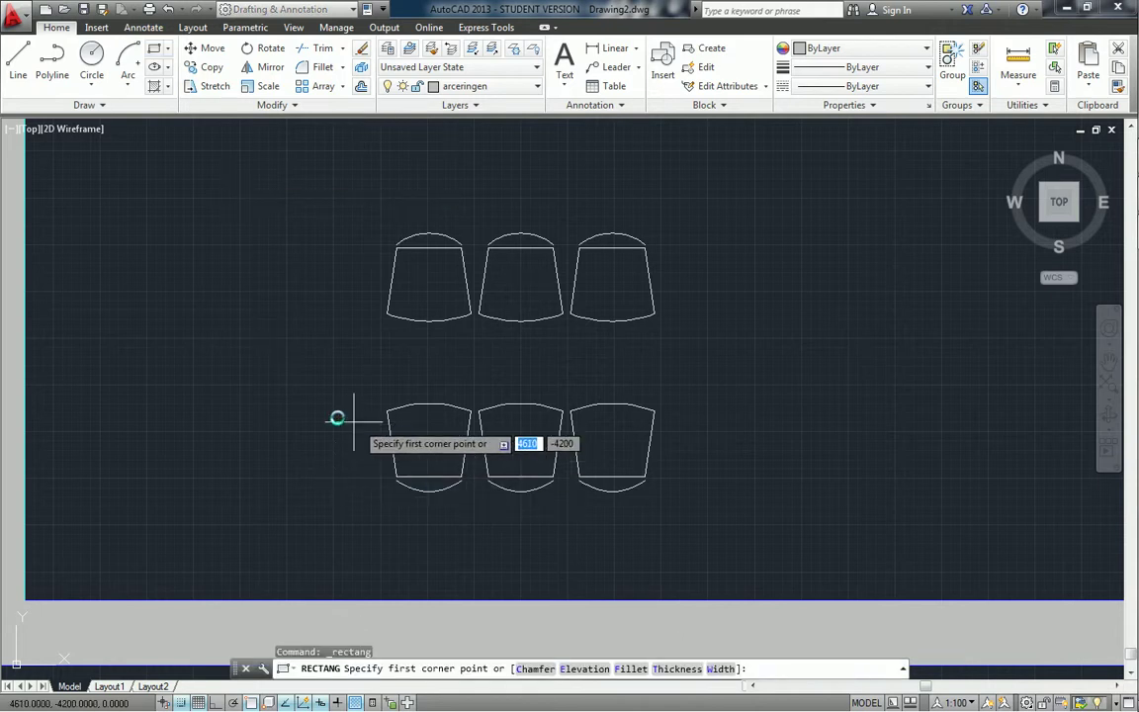
click(736, 375)
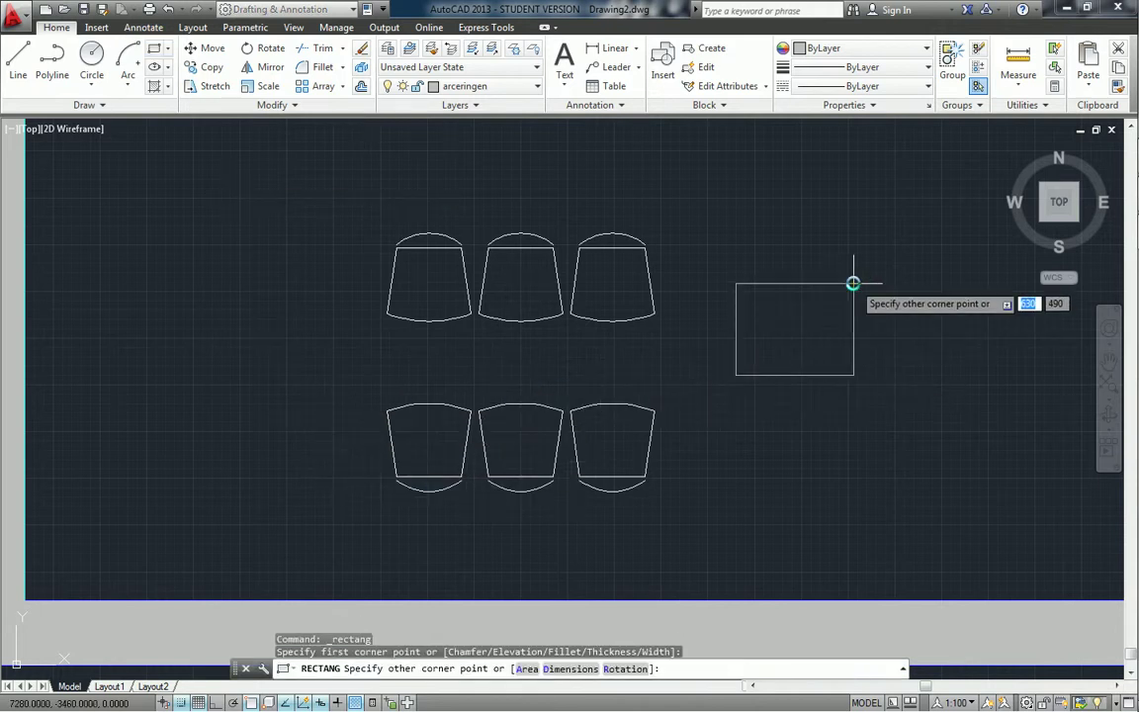
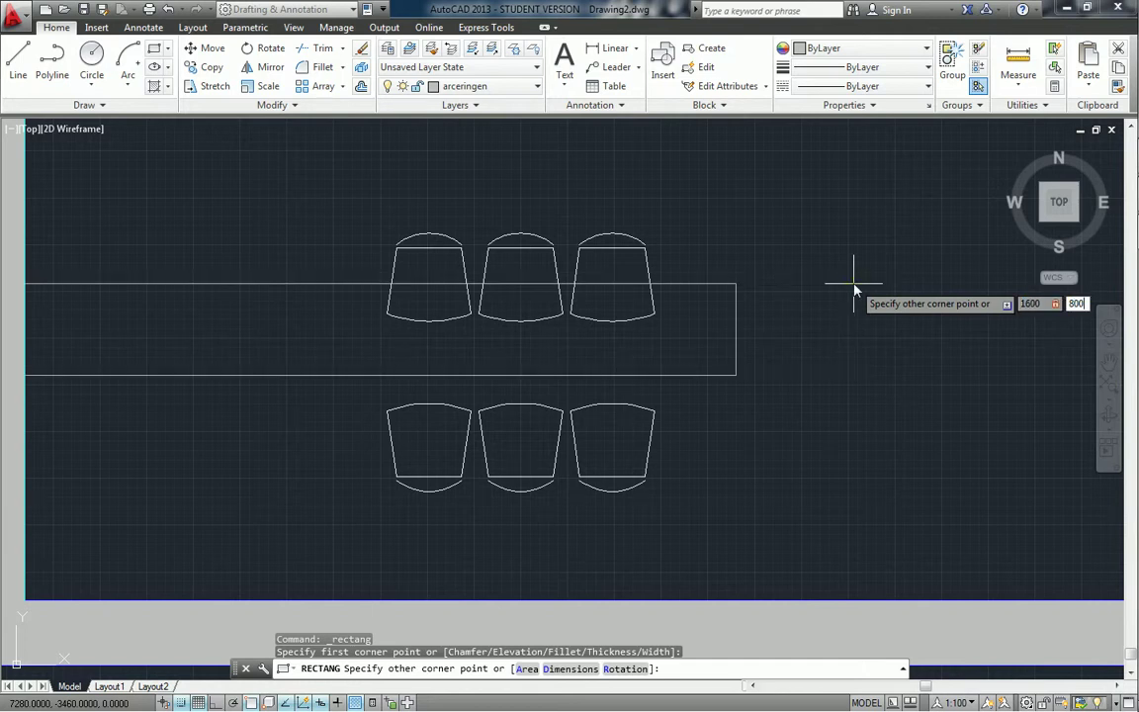
- Complete the 1600 × 800 table rectangle beside the chair rows, then select it and pan the view
key(Return)
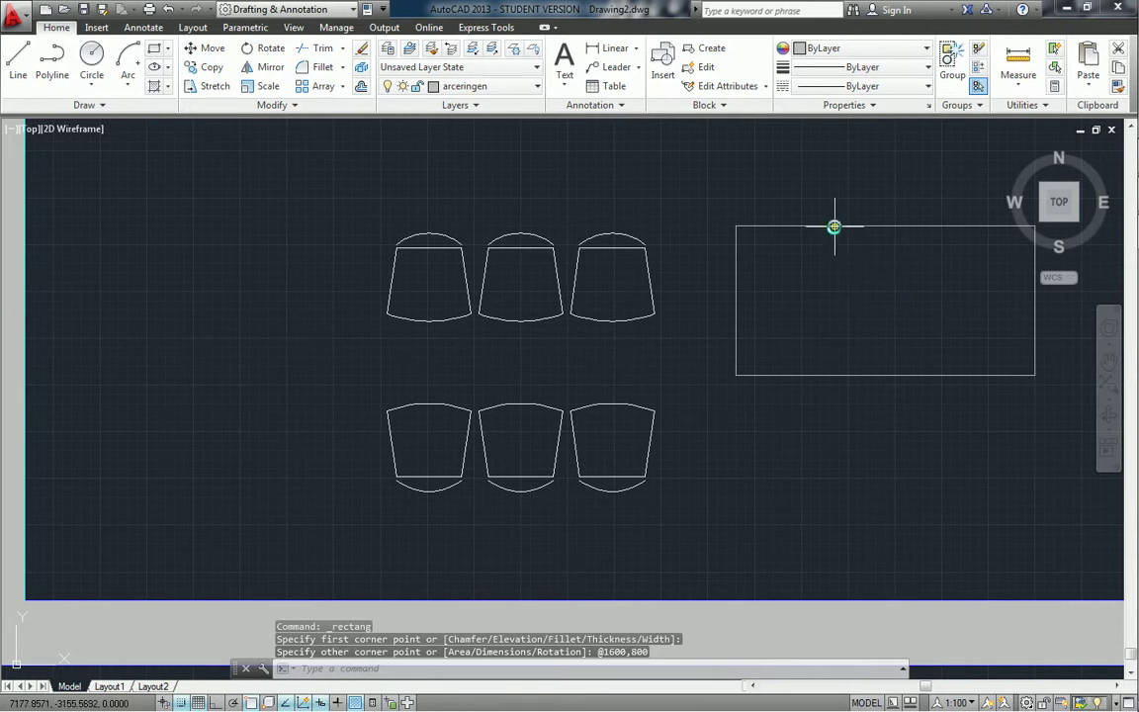
click(834, 227)
middle_drag(892, 287, 738, 269)
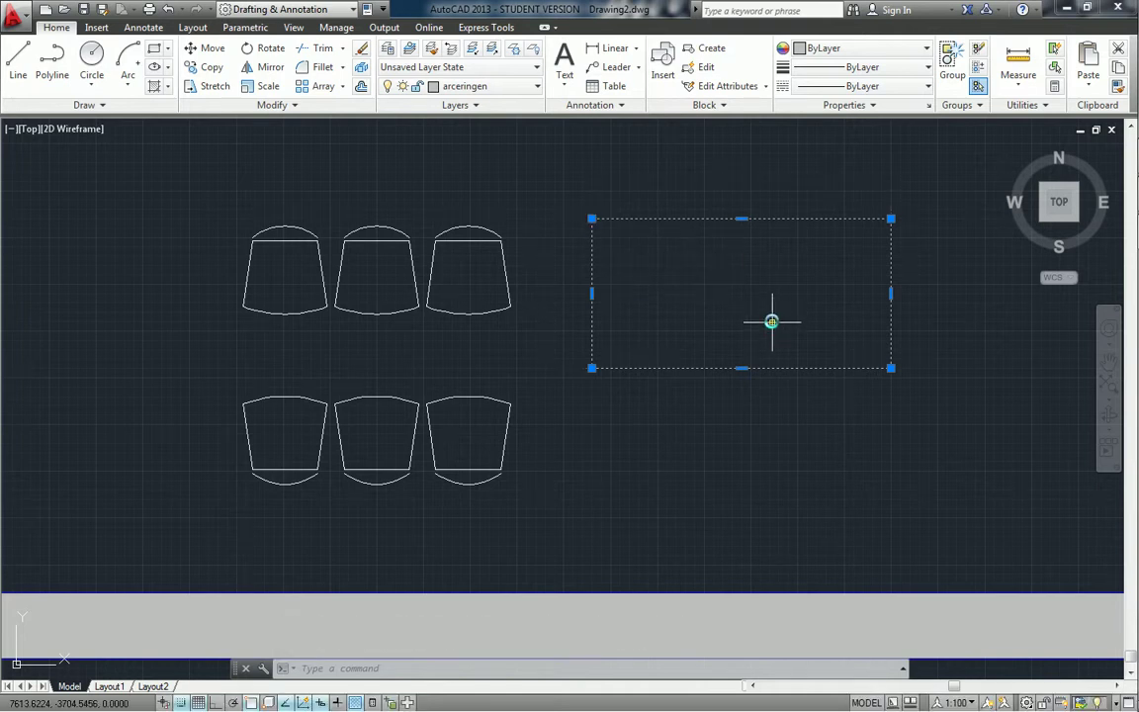
- Move the table rectangle by its top-edge midpoint onto the chairs' centre line
click(207, 53)
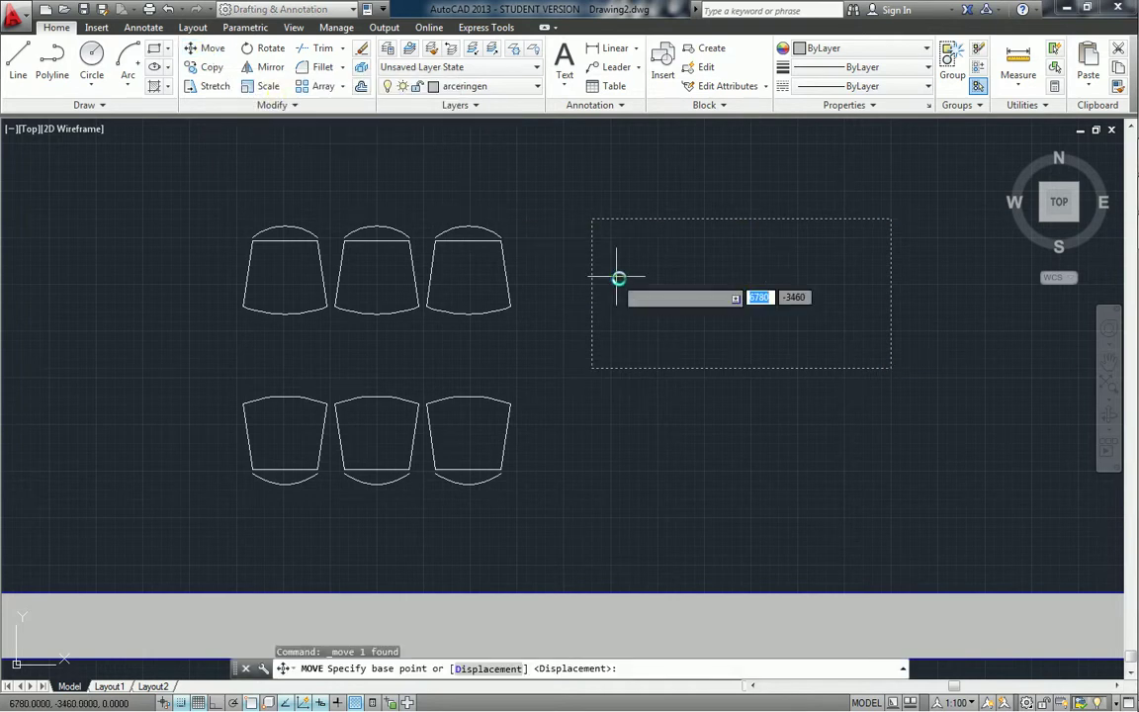
click(742, 219)
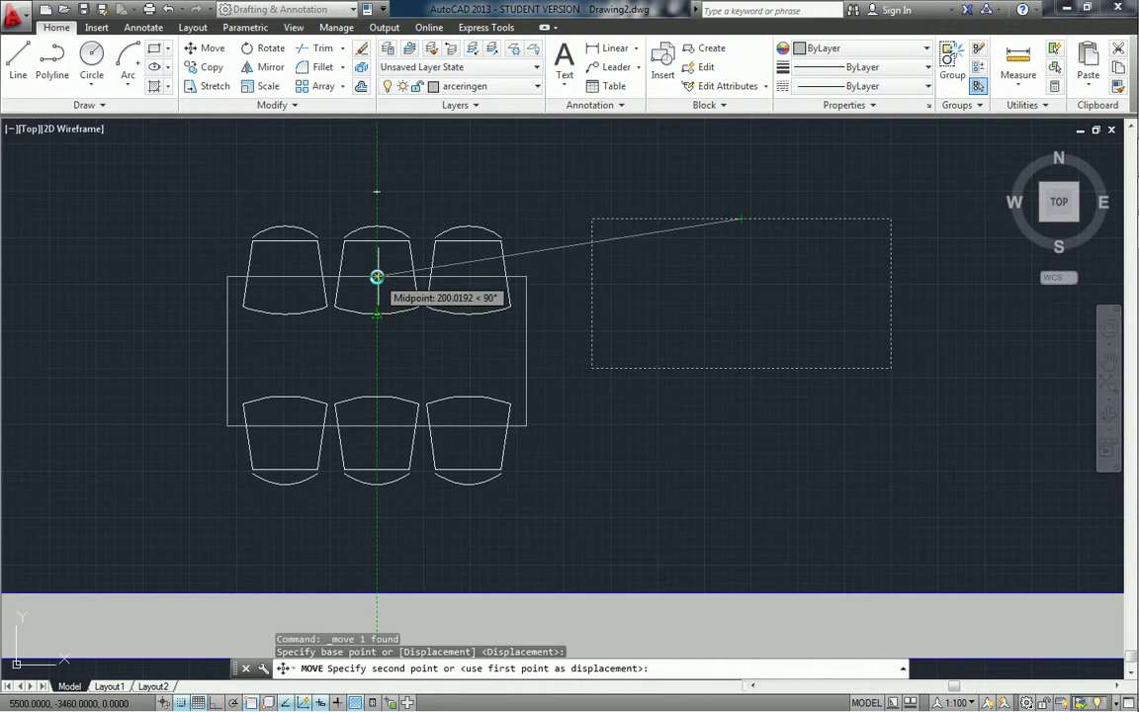
click(377, 276)
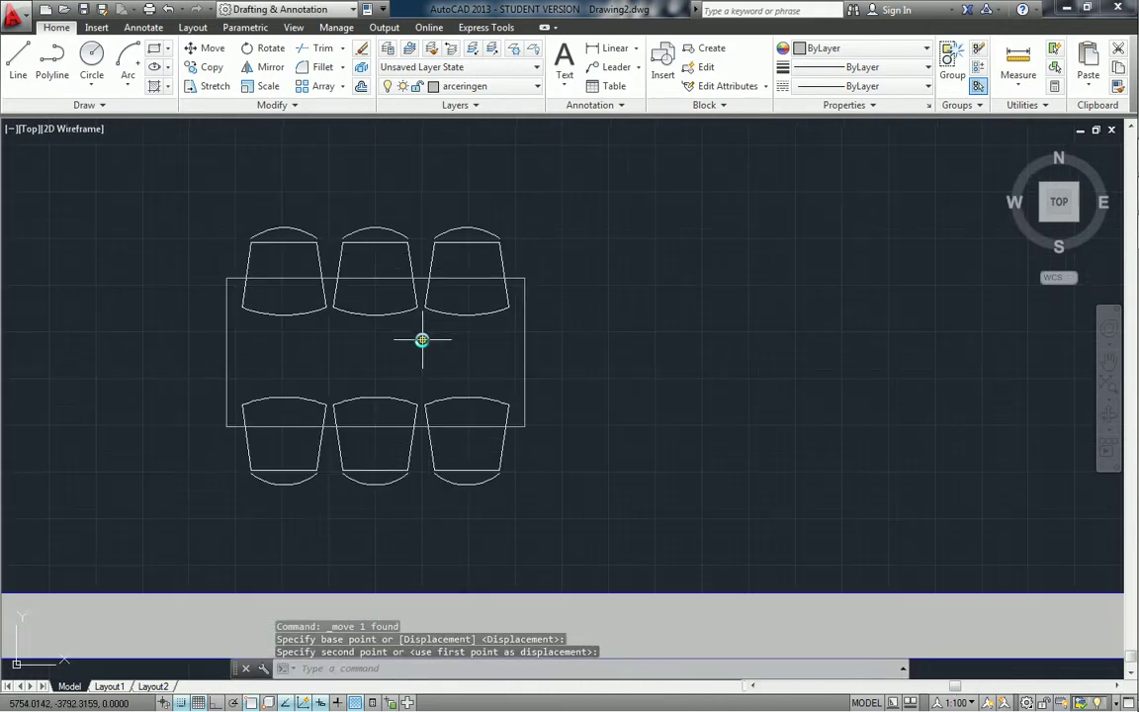
- Zoom in on the table and chairs and clear the selection
middle_drag(421, 337, 596, 326)
scroll(596, 324, up, 2)
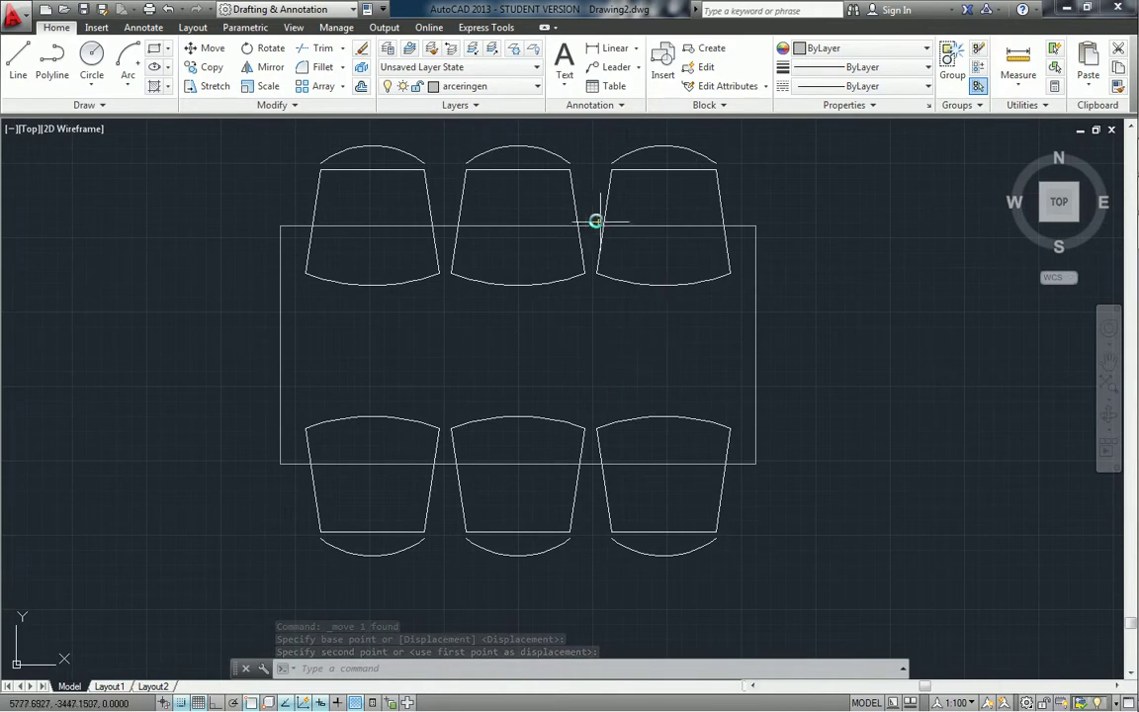
click(757, 462)
click(757, 463)
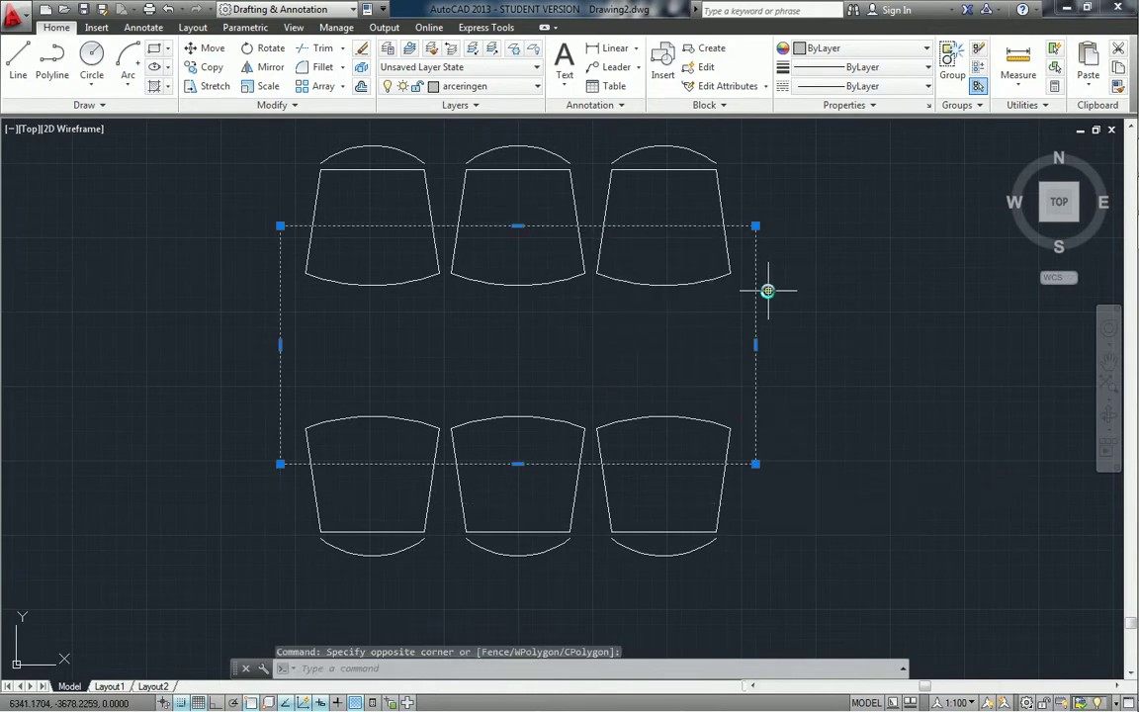
key(Escape)
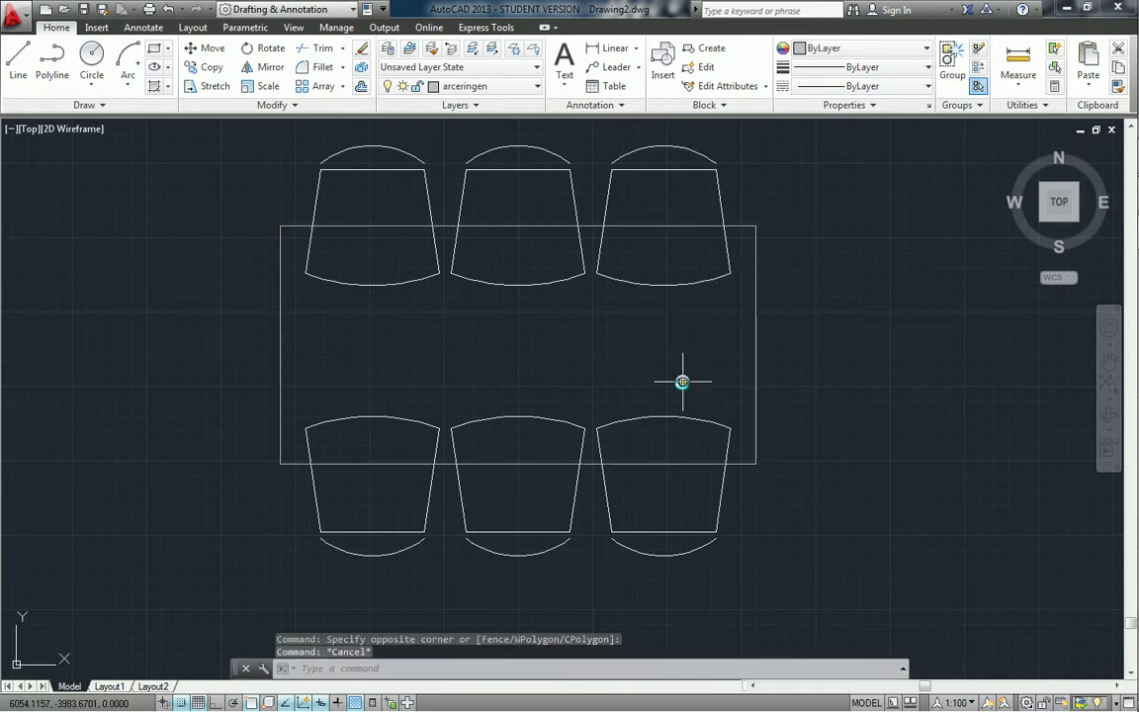
scroll(682, 381, up, 2)
scroll(683, 382, down, 3)
- Create block tafel-met-6-stoelen from the table and six chairs, base point at the table centre
click(703, 48)
text(tafel-met-6-stoelen)
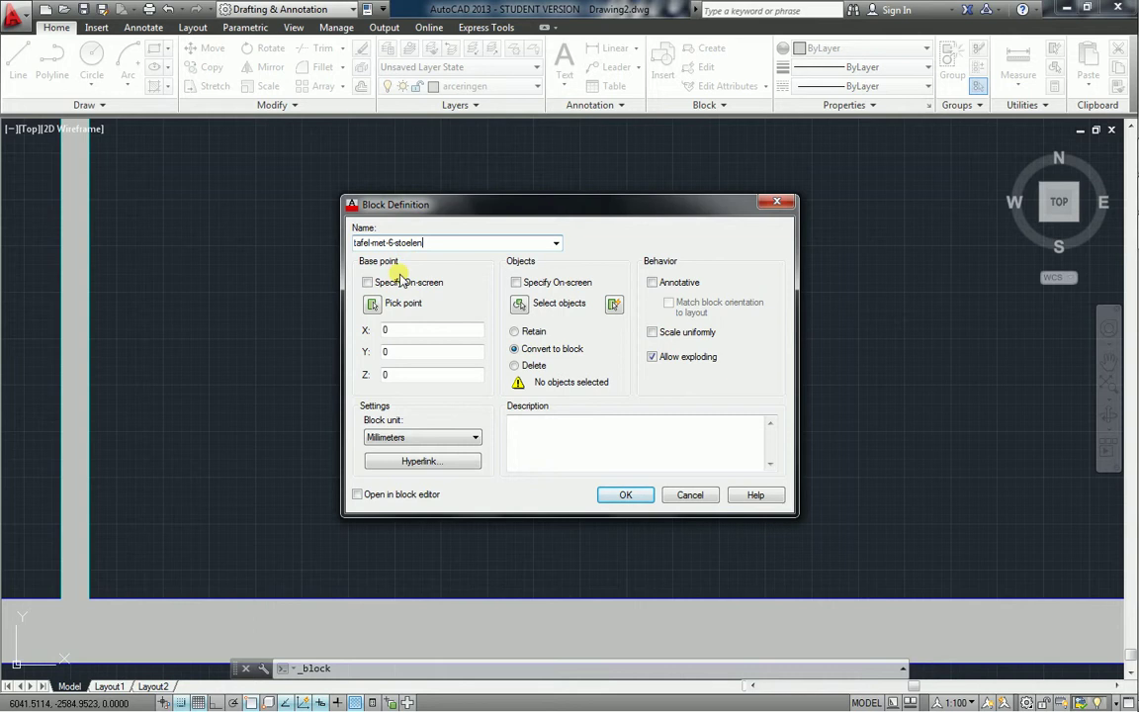
click(372, 304)
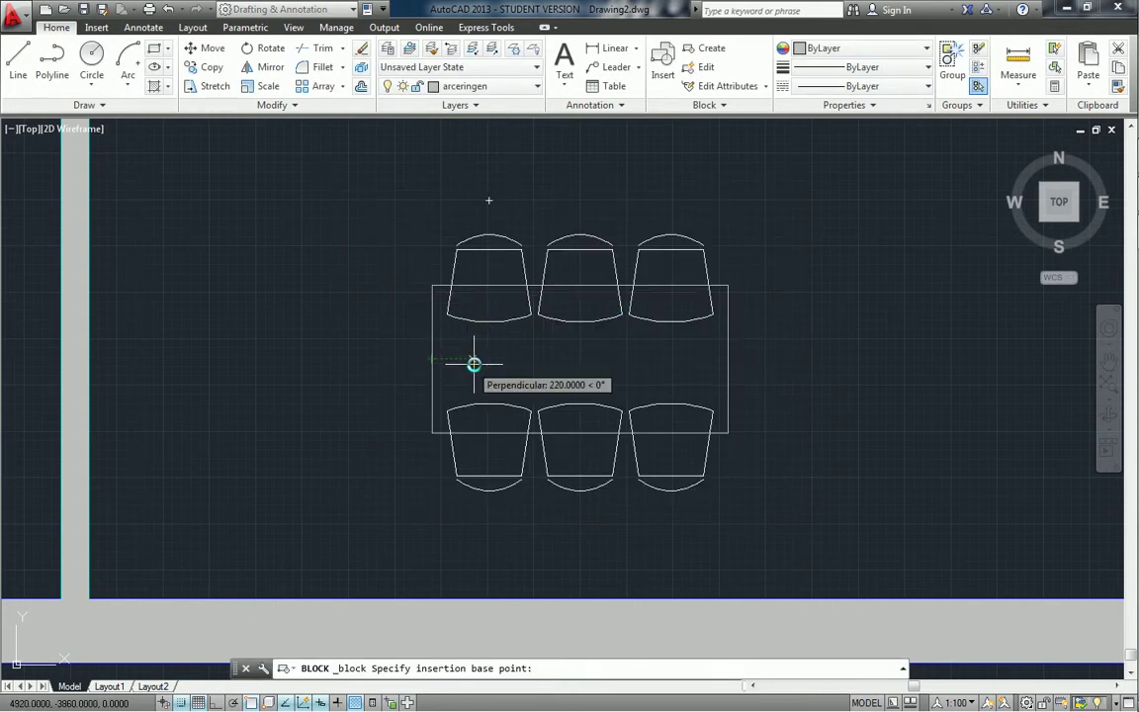
click(578, 359)
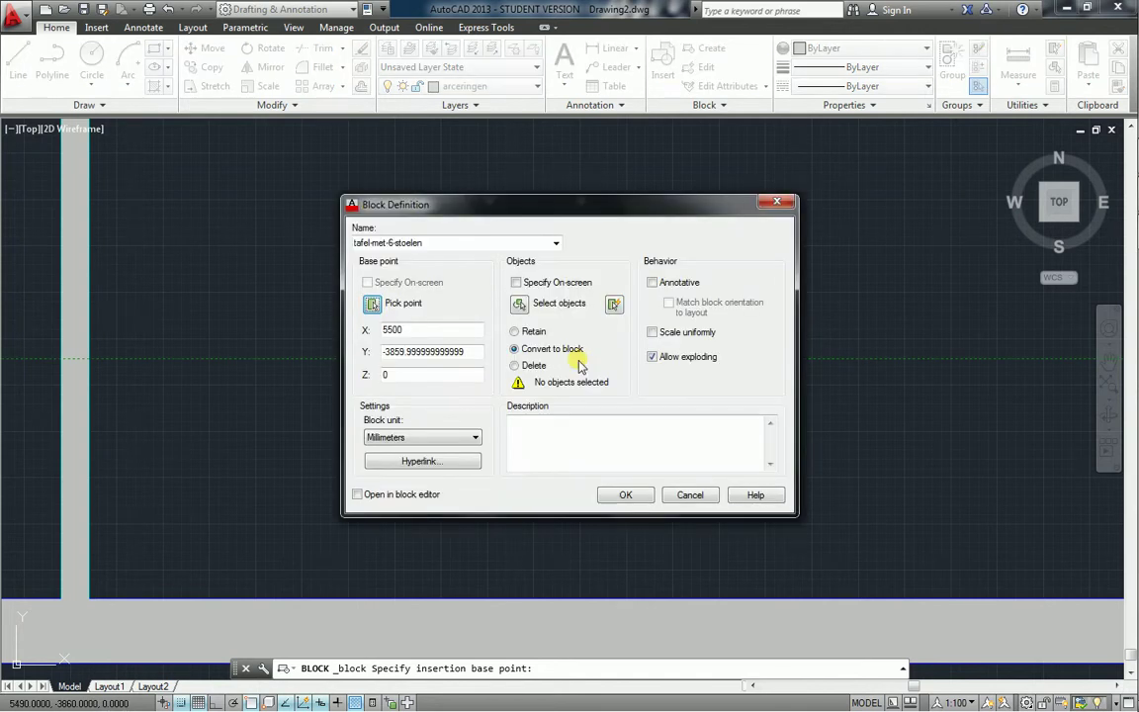
click(522, 303)
click(381, 193)
click(813, 521)
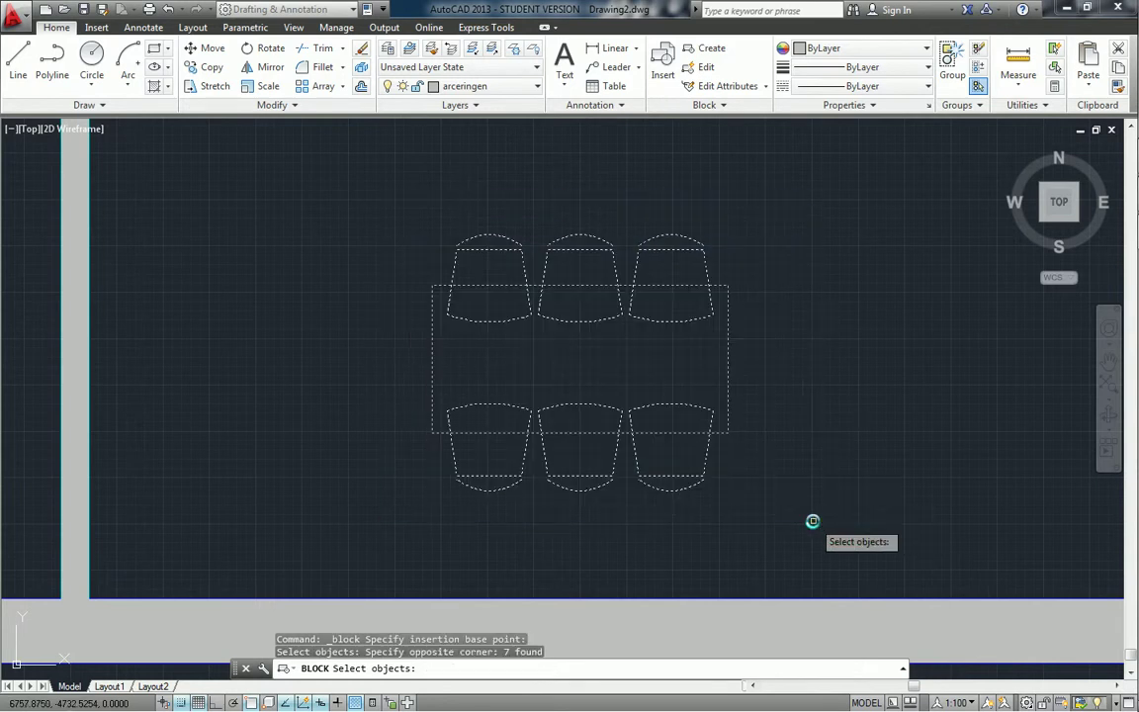
key(Return)
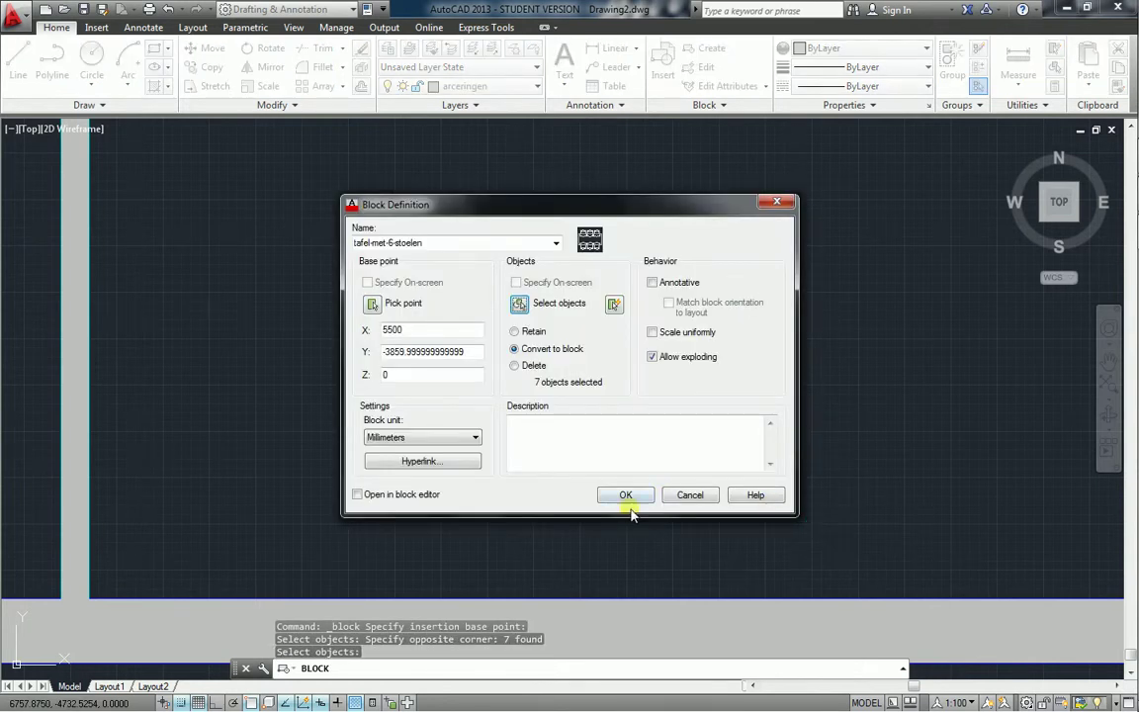
click(629, 502)
click(594, 433)
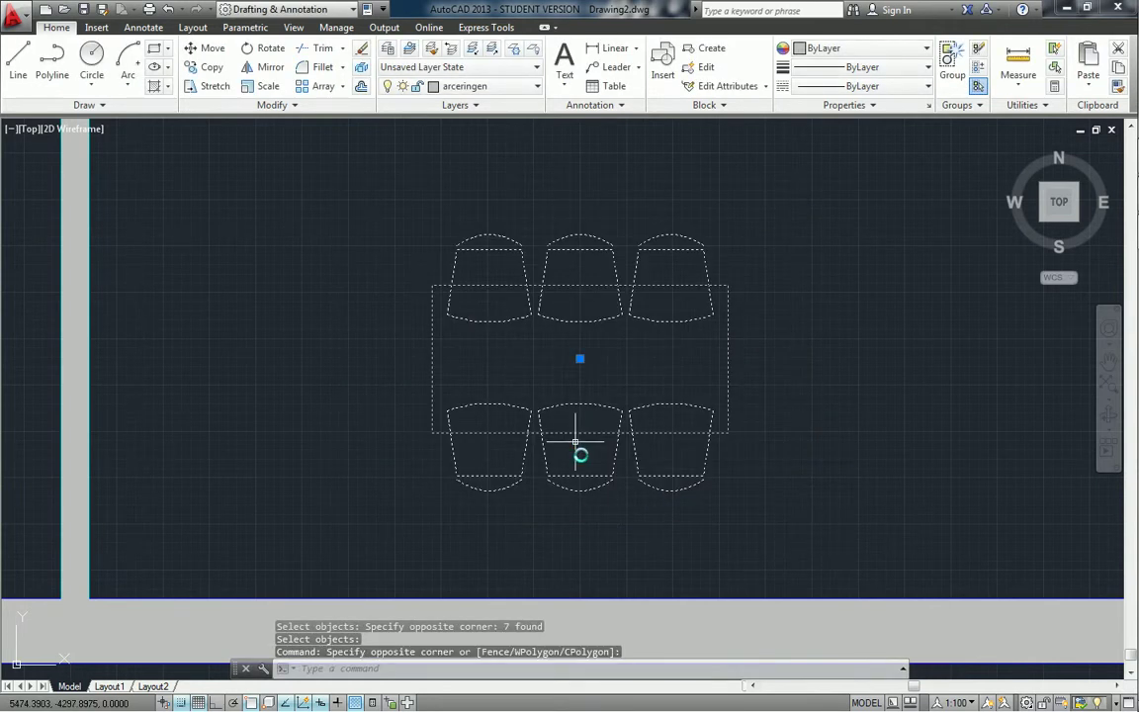
click(581, 359)
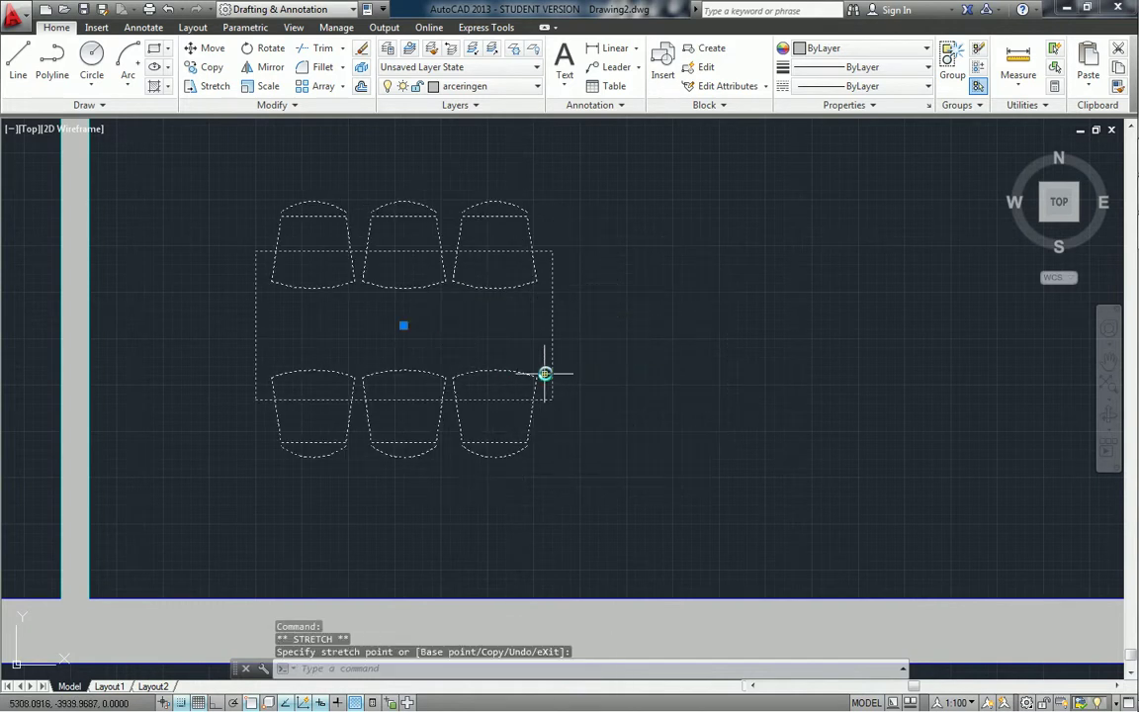
- Cancel the grip edit and insert one stoel block to the upper right of the table
scroll(573, 375, down, 2)
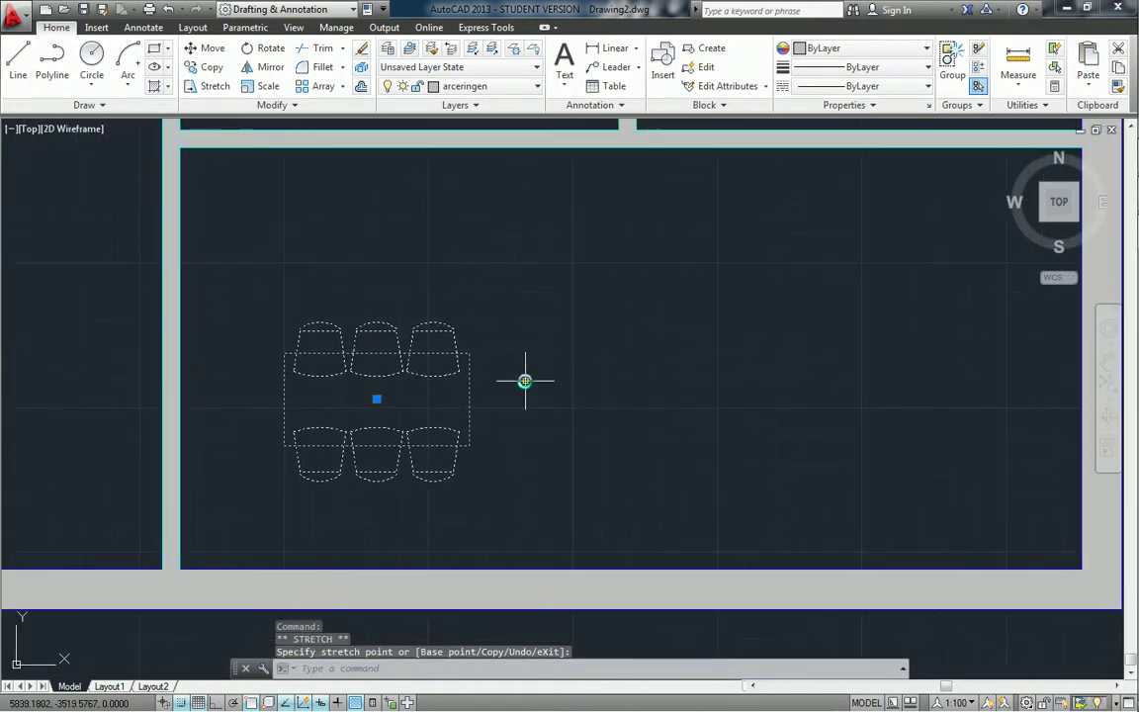
key(Escape)
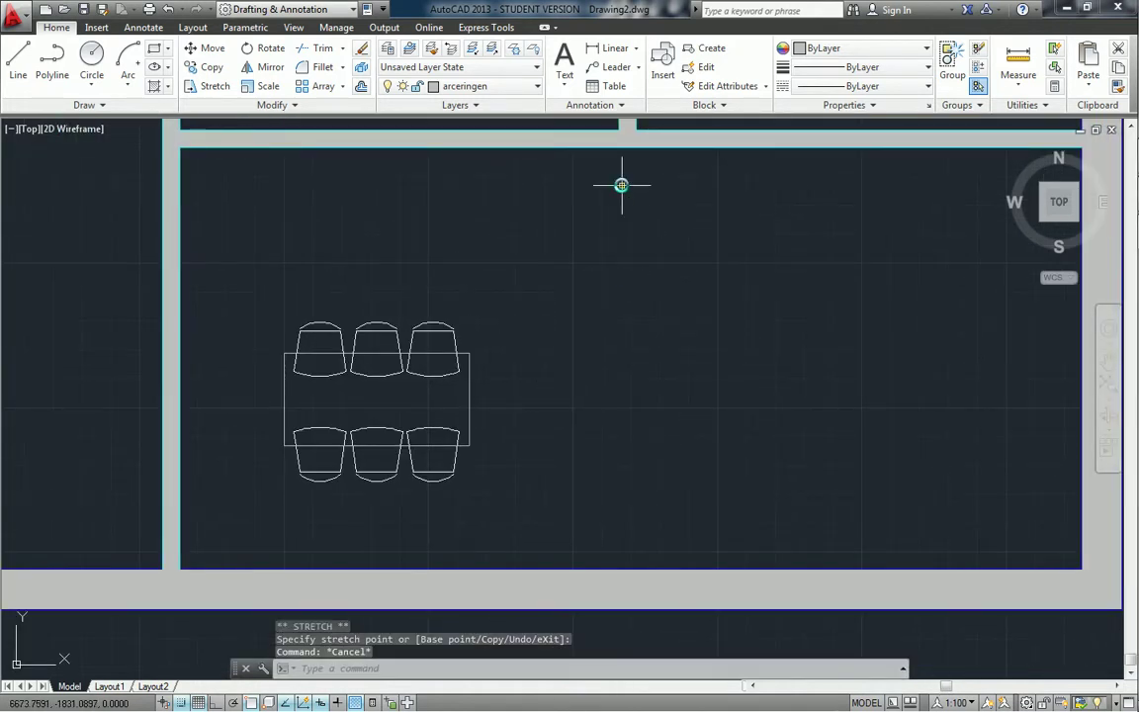
click(658, 77)
click(571, 265)
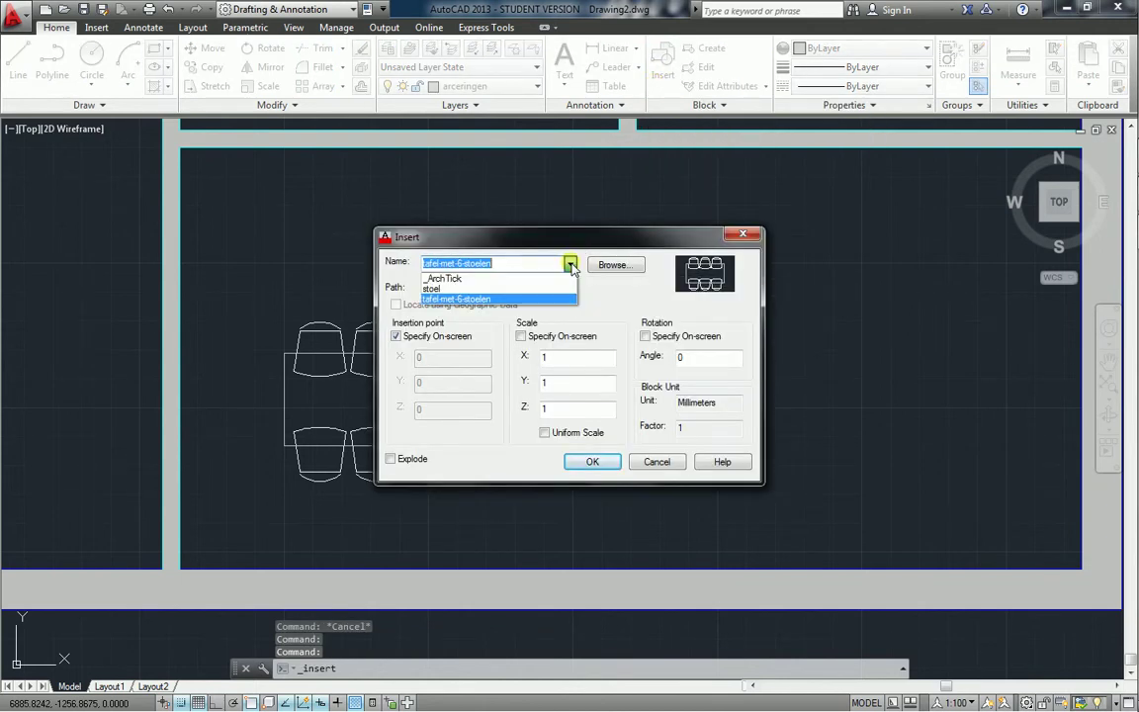
click(465, 288)
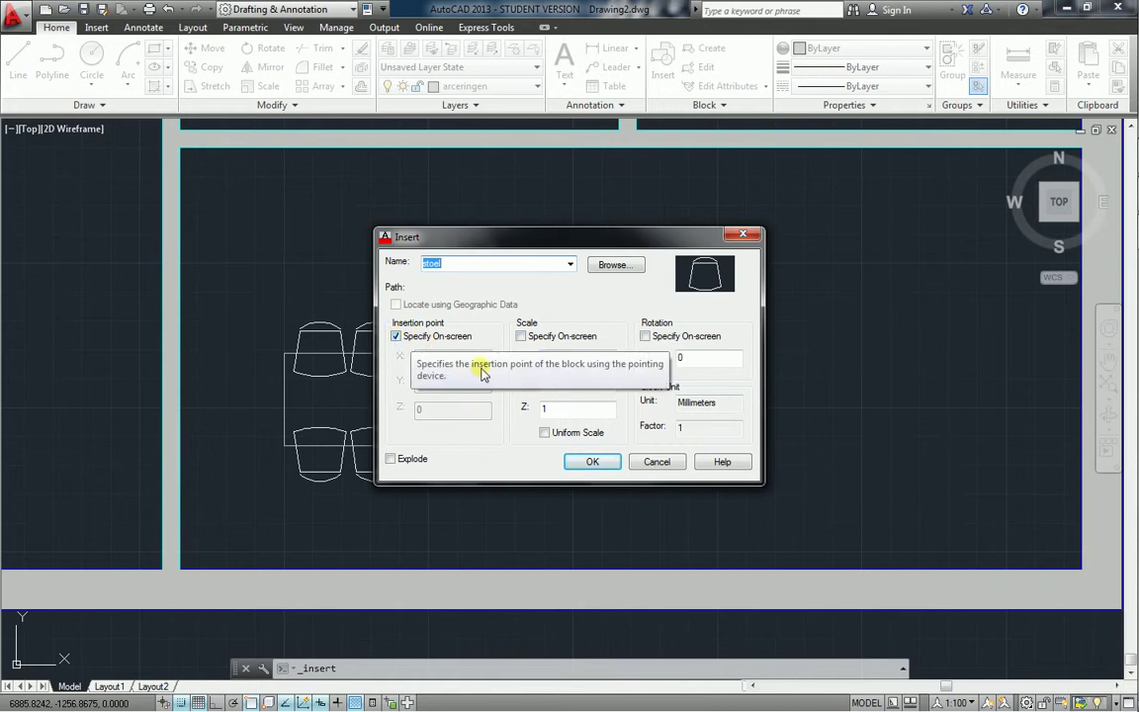
click(591, 461)
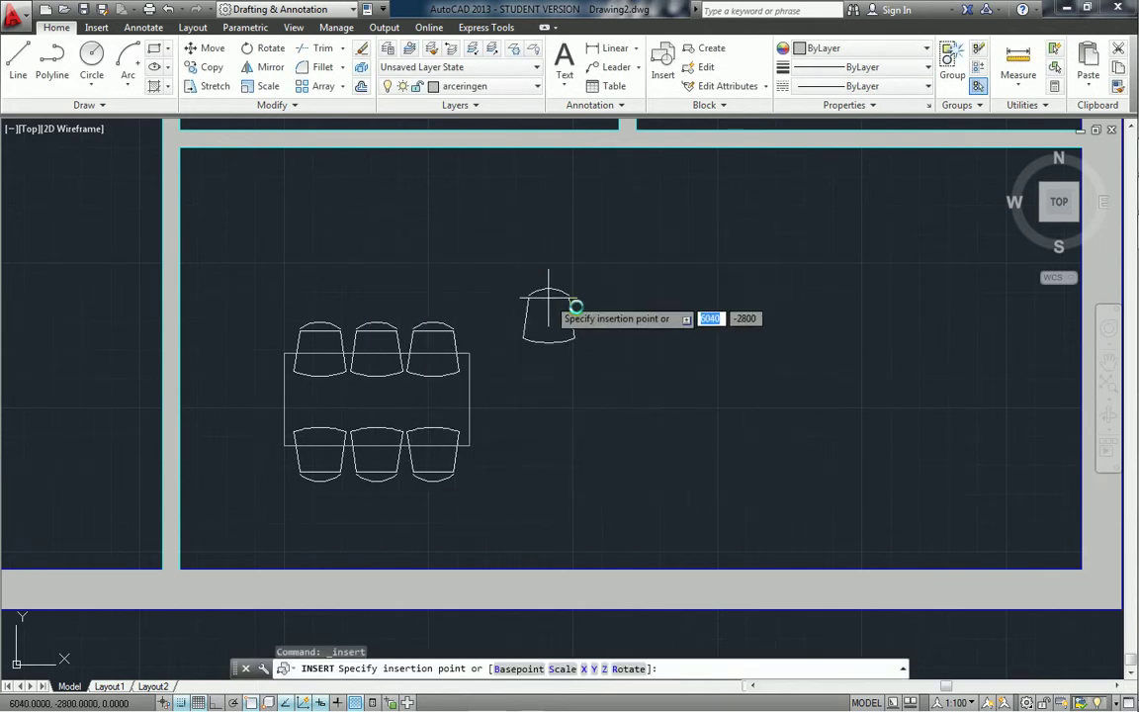
click(581, 265)
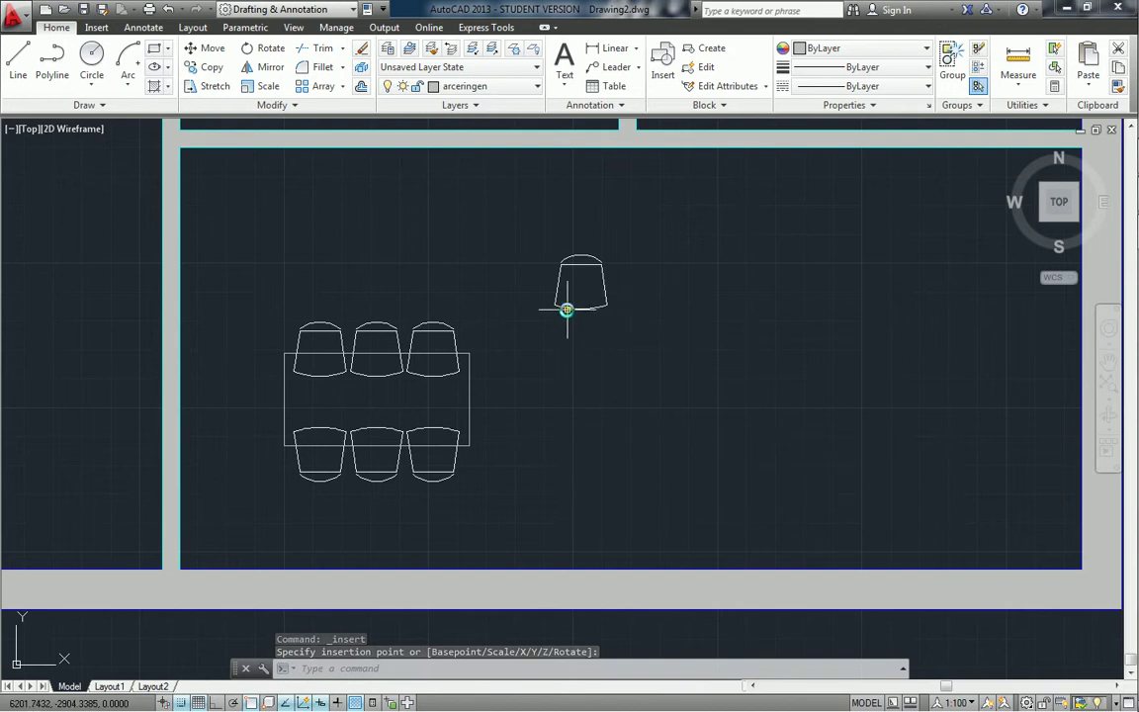
click(566, 310)
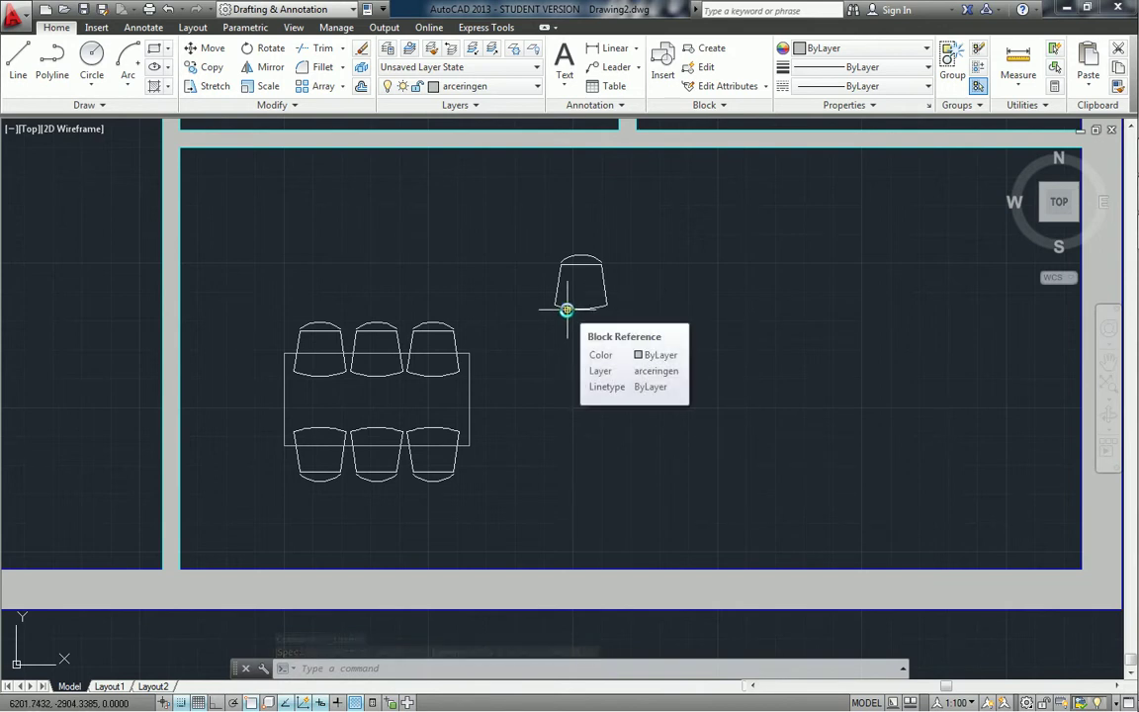
scroll(534, 370, down, 2)
scroll(535, 371, up, 2)
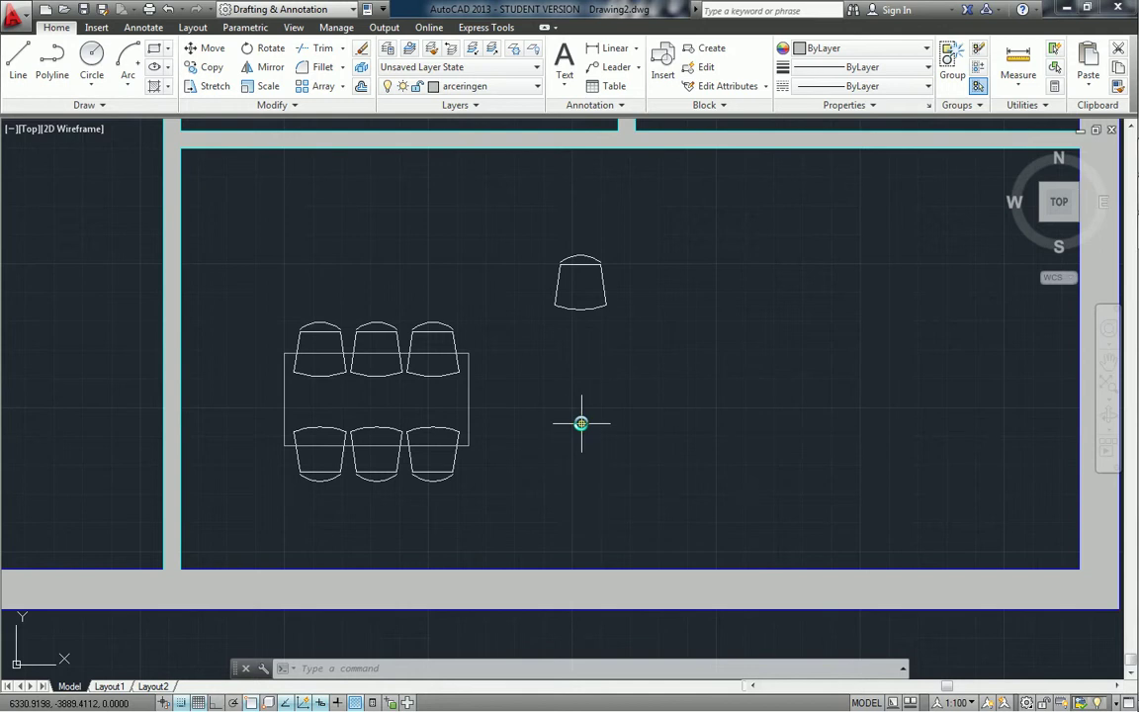
- Select the single chair and open the stoel block definition in the Block Editor
click(585, 308)
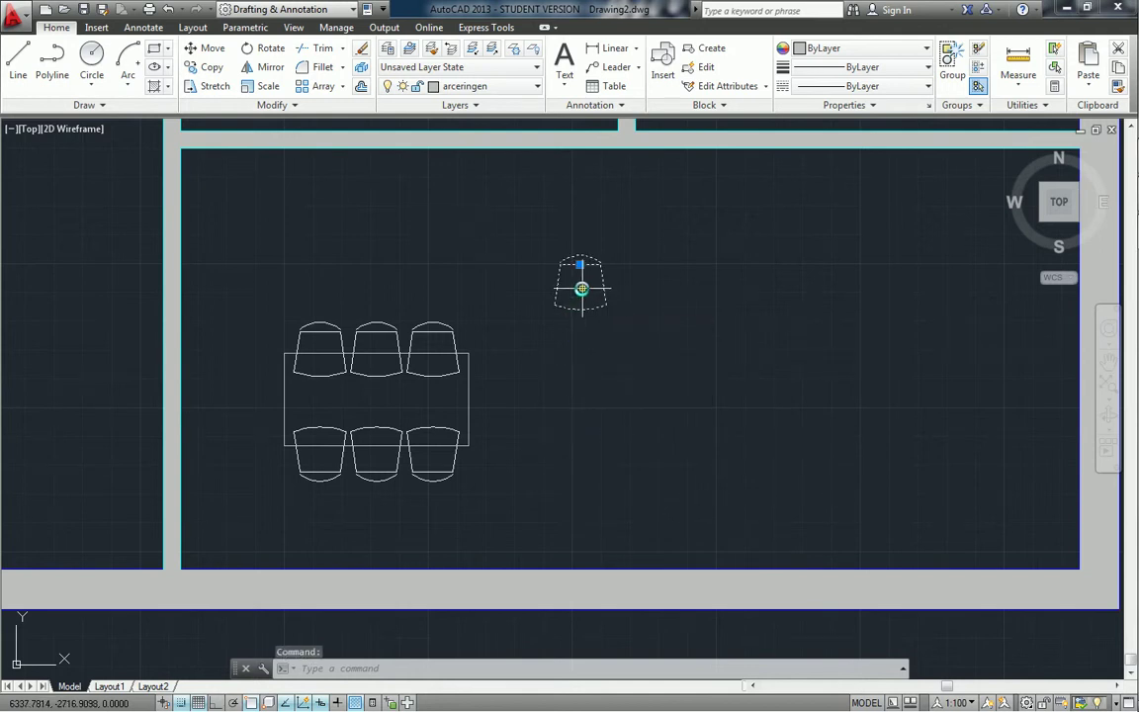
scroll(581, 288, down, 2)
scroll(582, 288, up, 4)
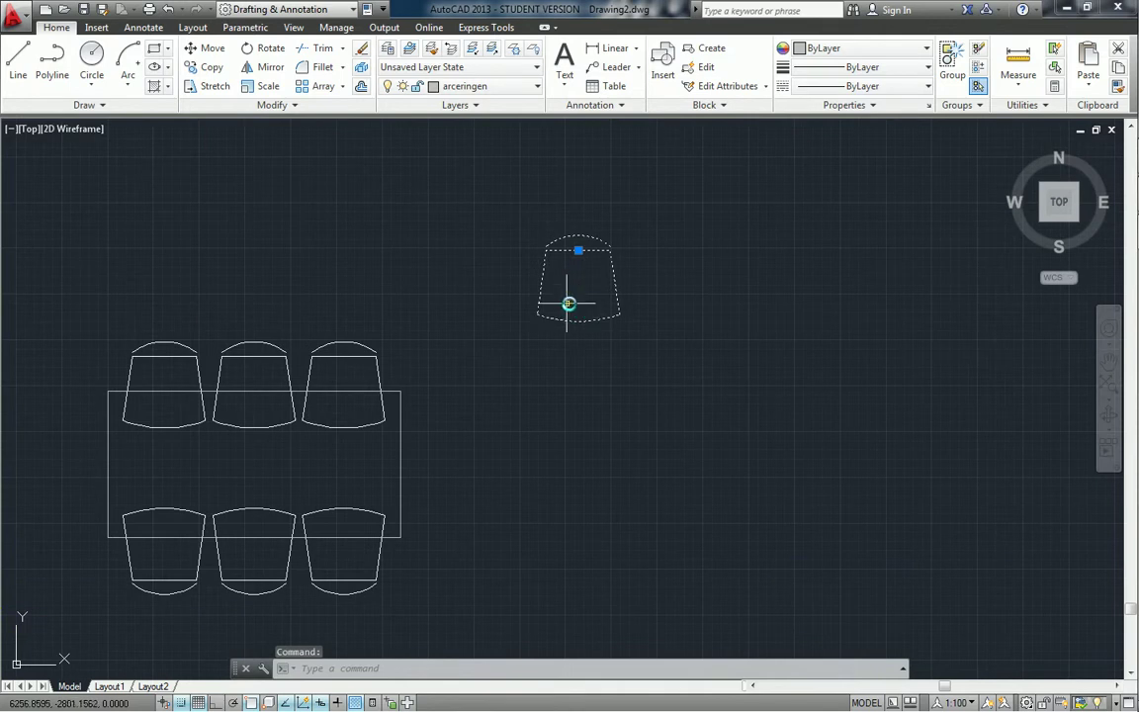
click(702, 68)
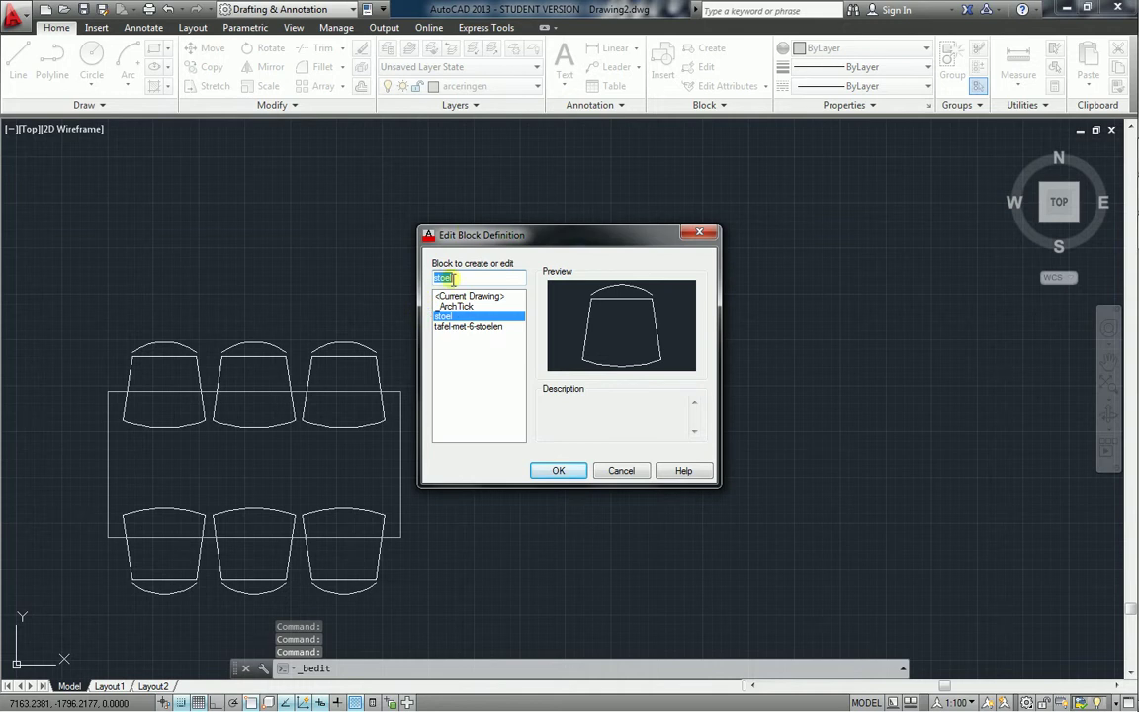
click(574, 471)
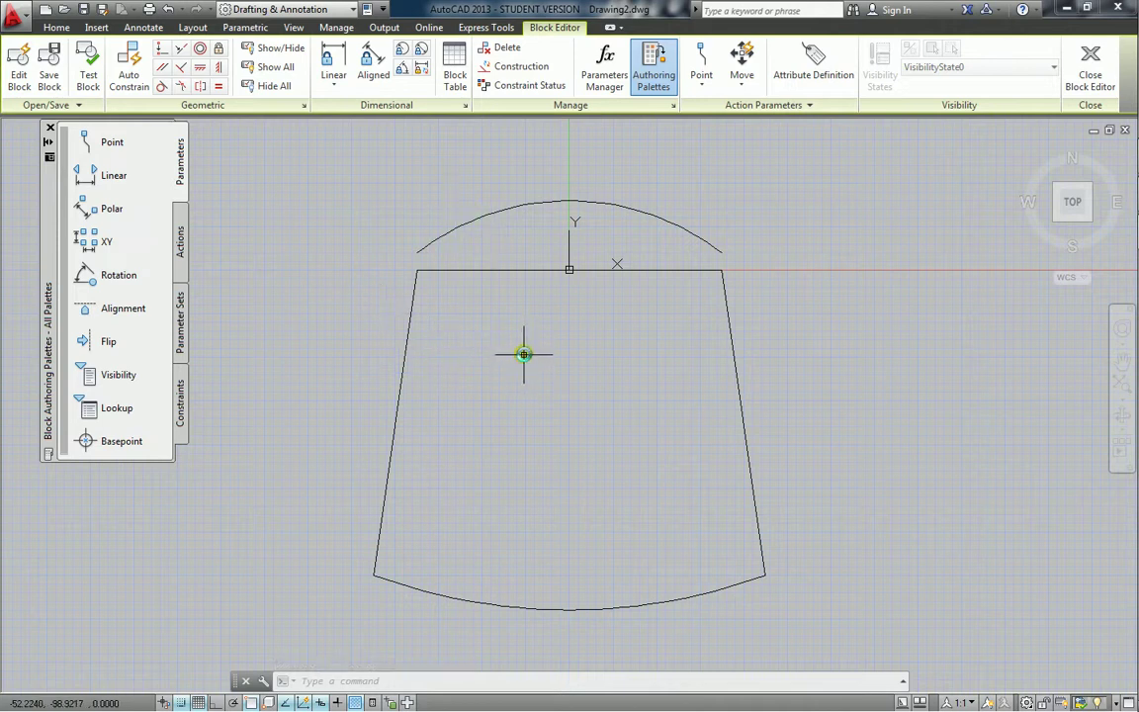
- Offset the chair's backrest arc upward to create a second arc above it
click(505, 211)
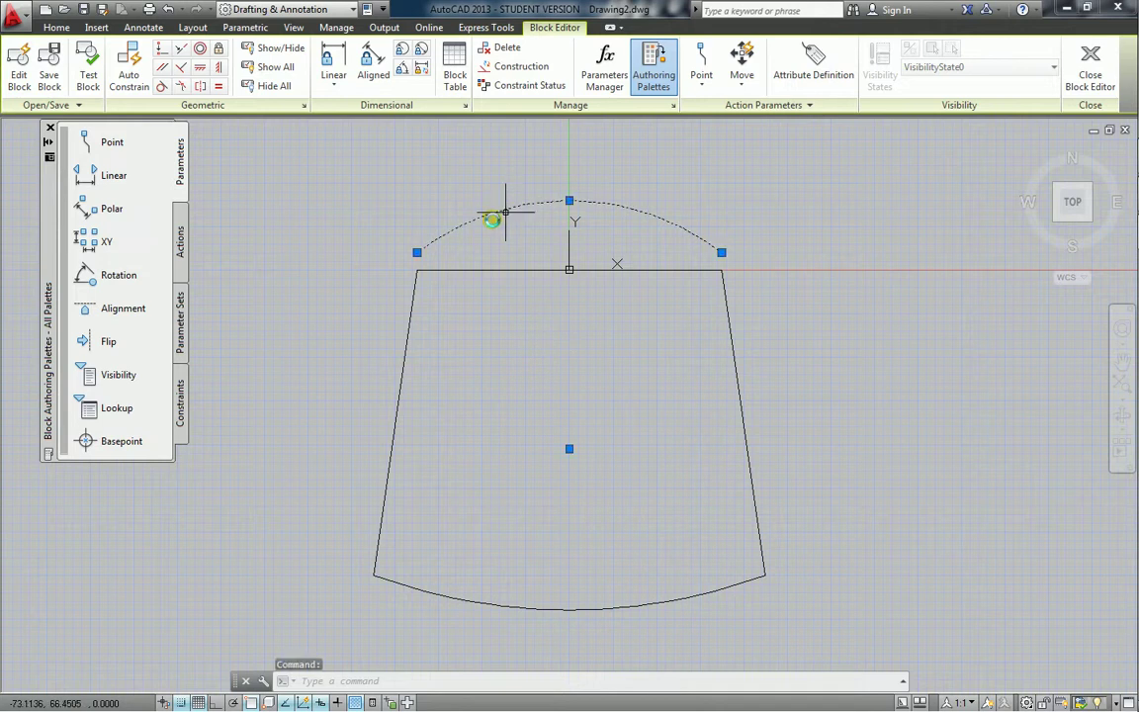
click(56, 28)
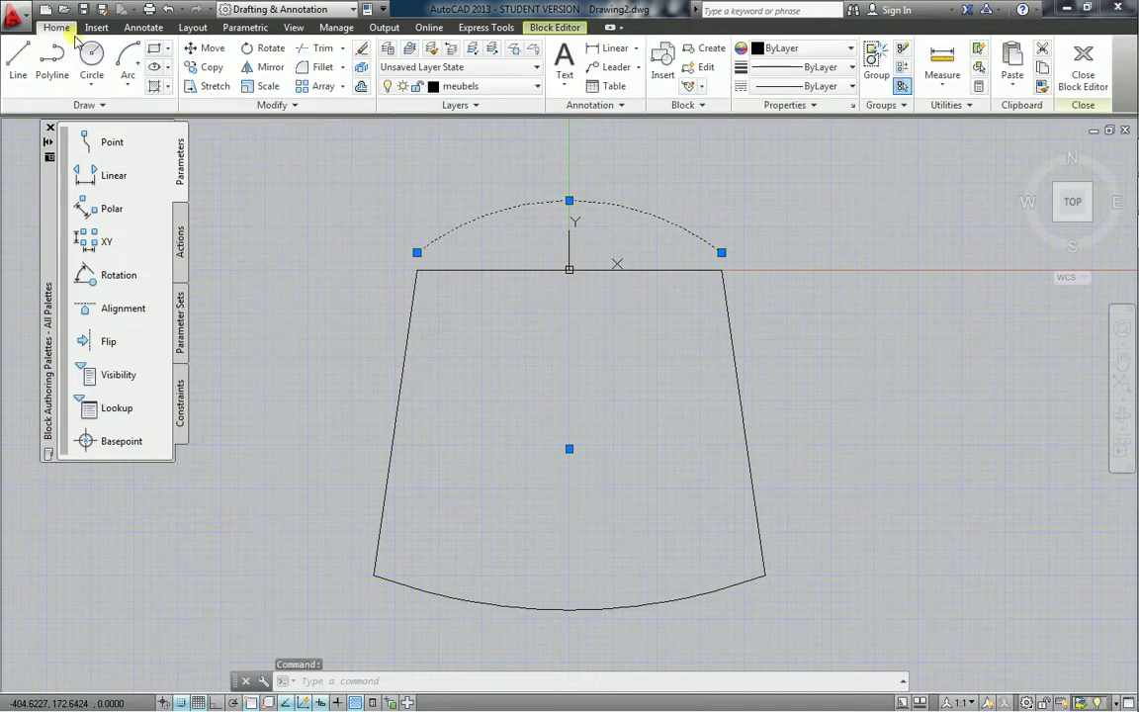
click(361, 86)
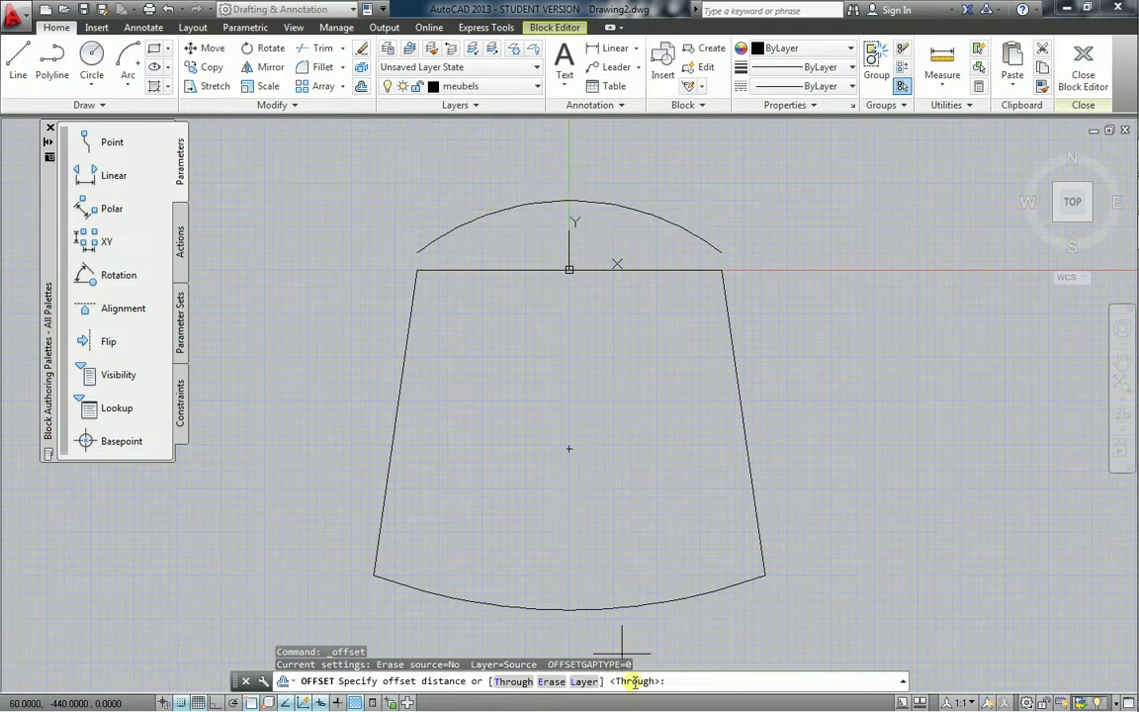
click(571, 187)
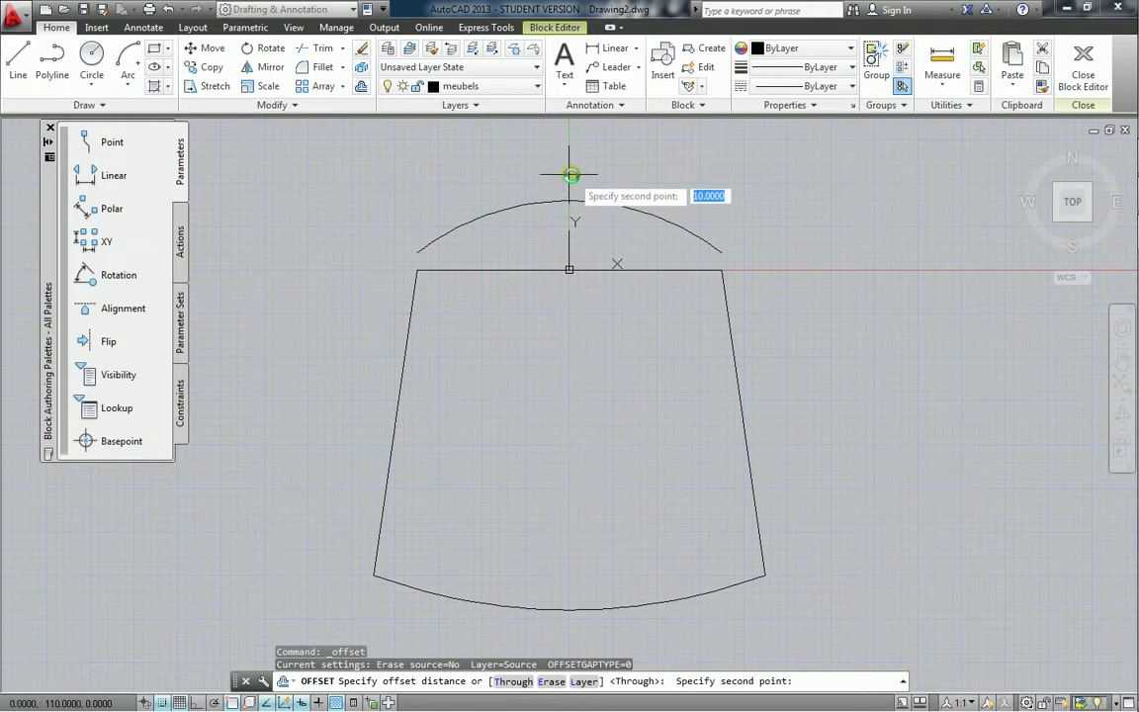
click(572, 173)
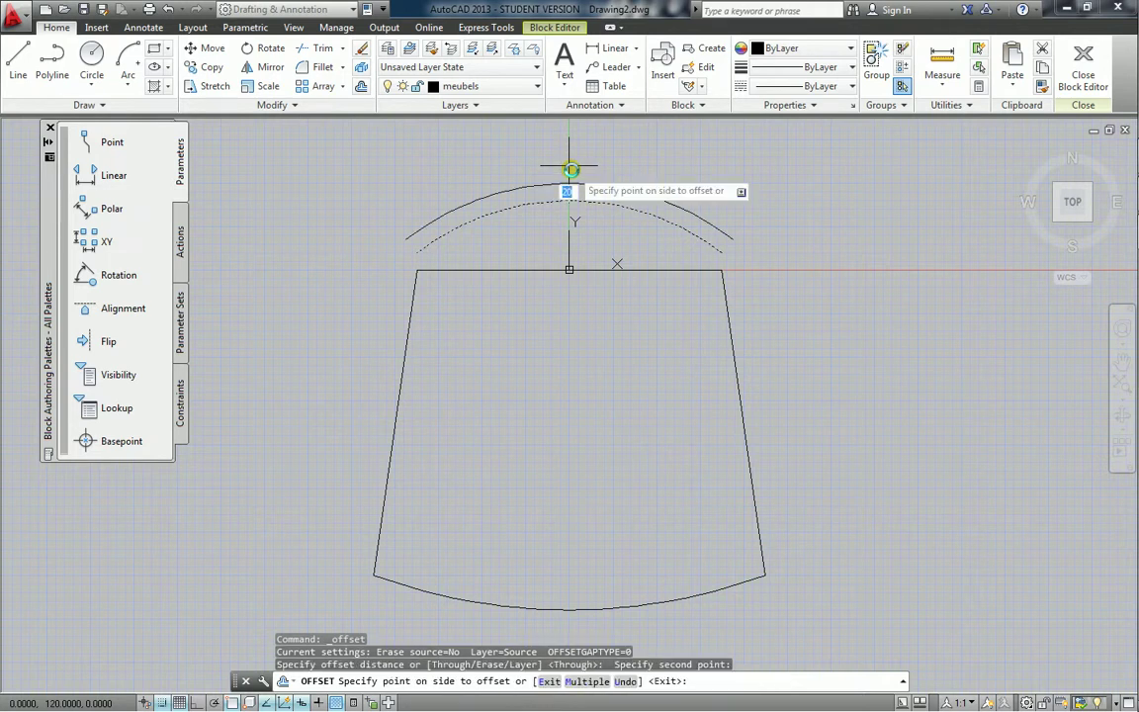
click(550, 186)
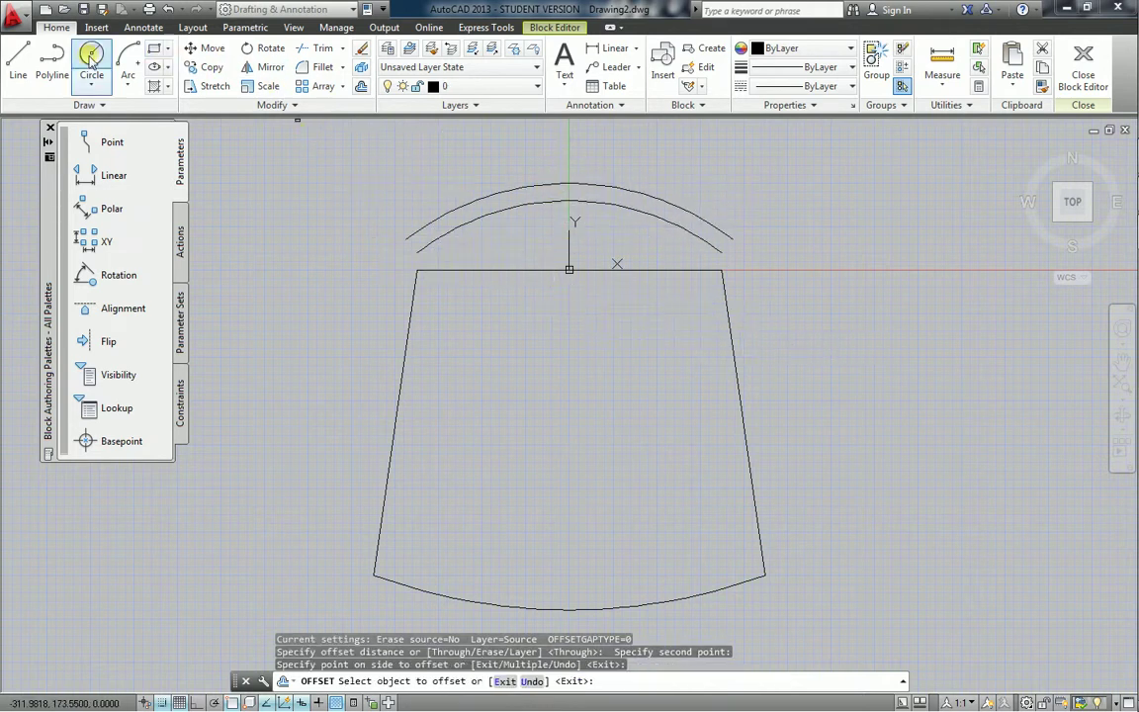
- Close off the left and right ends of the two backrest arcs with short lines
click(20, 62)
click(406, 240)
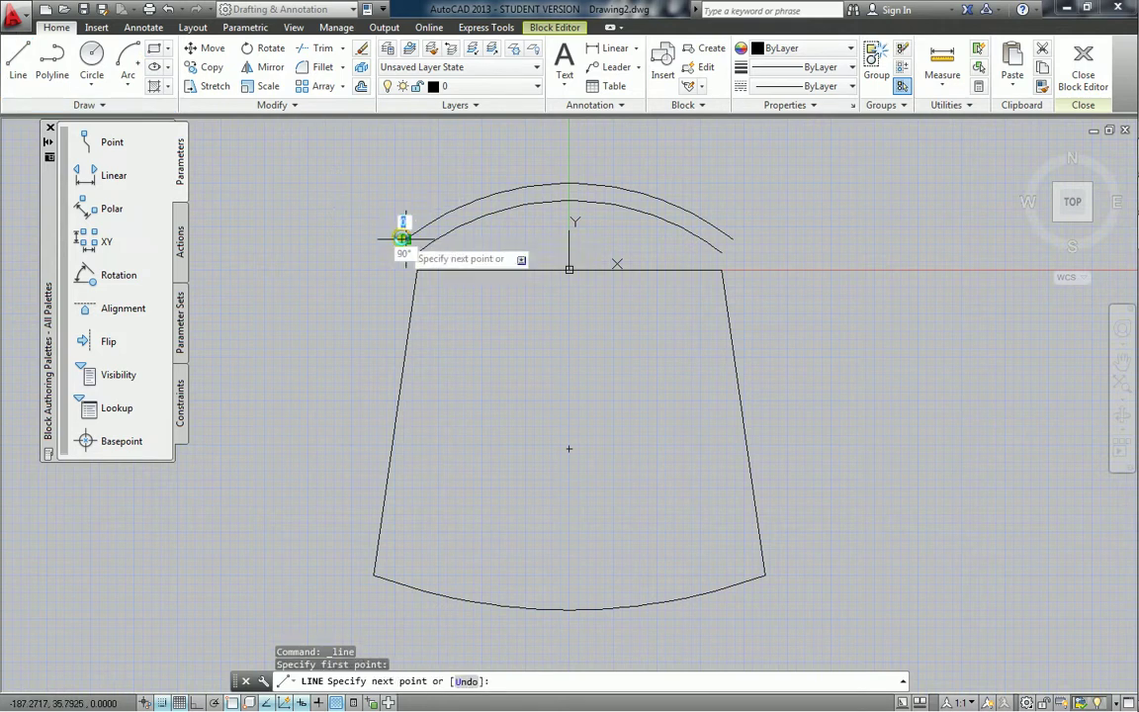
click(418, 251)
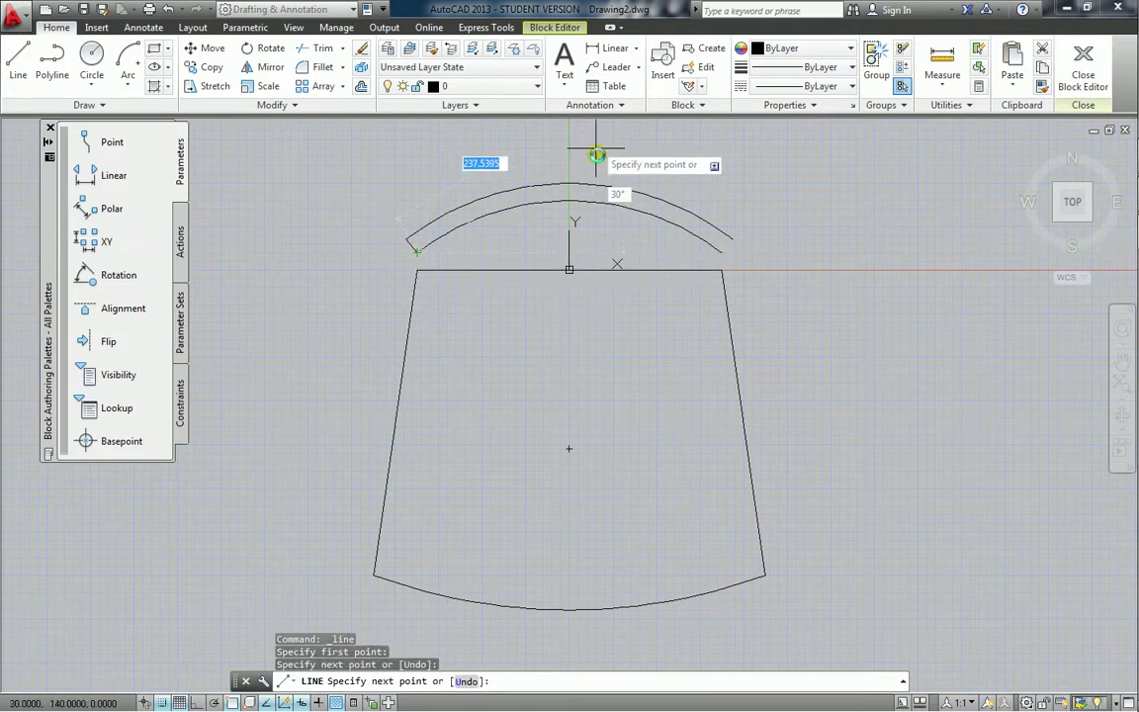
key(Return)
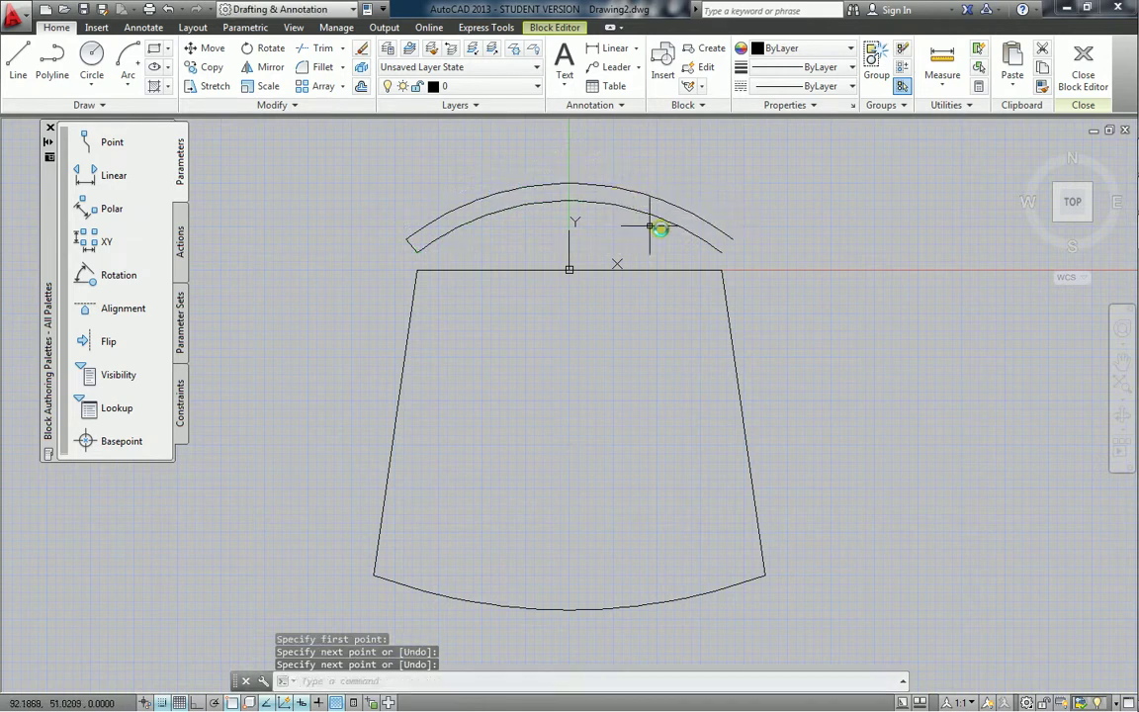
key(Return)
click(726, 255)
click(732, 239)
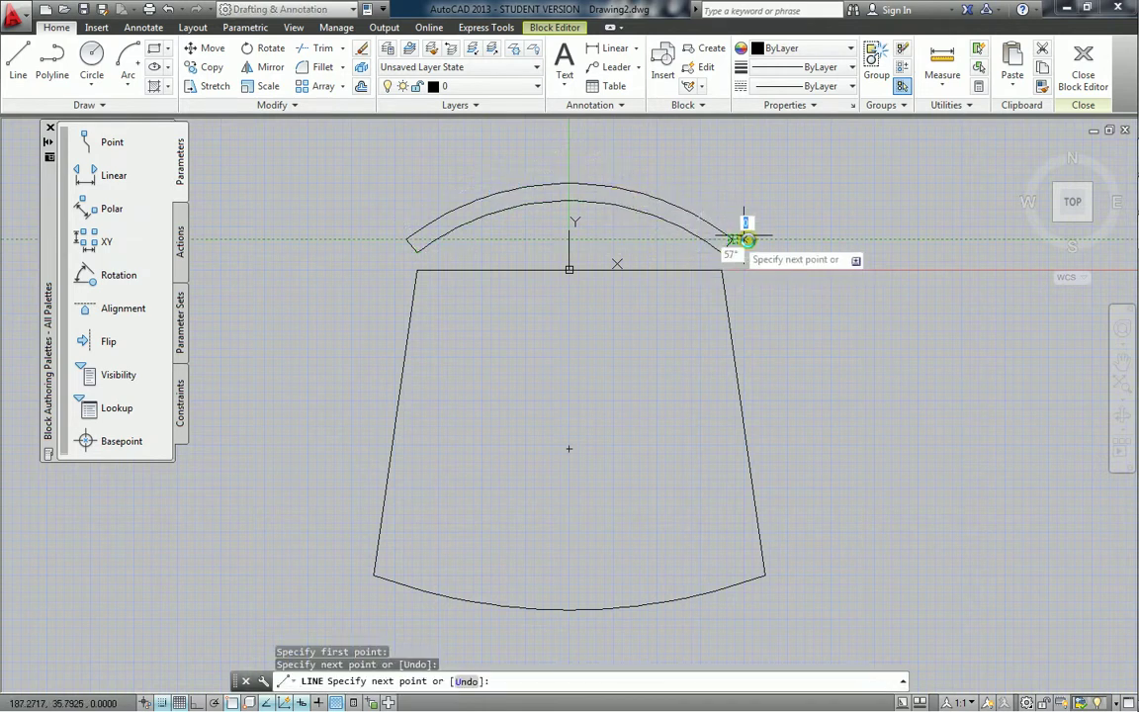
key(Return)
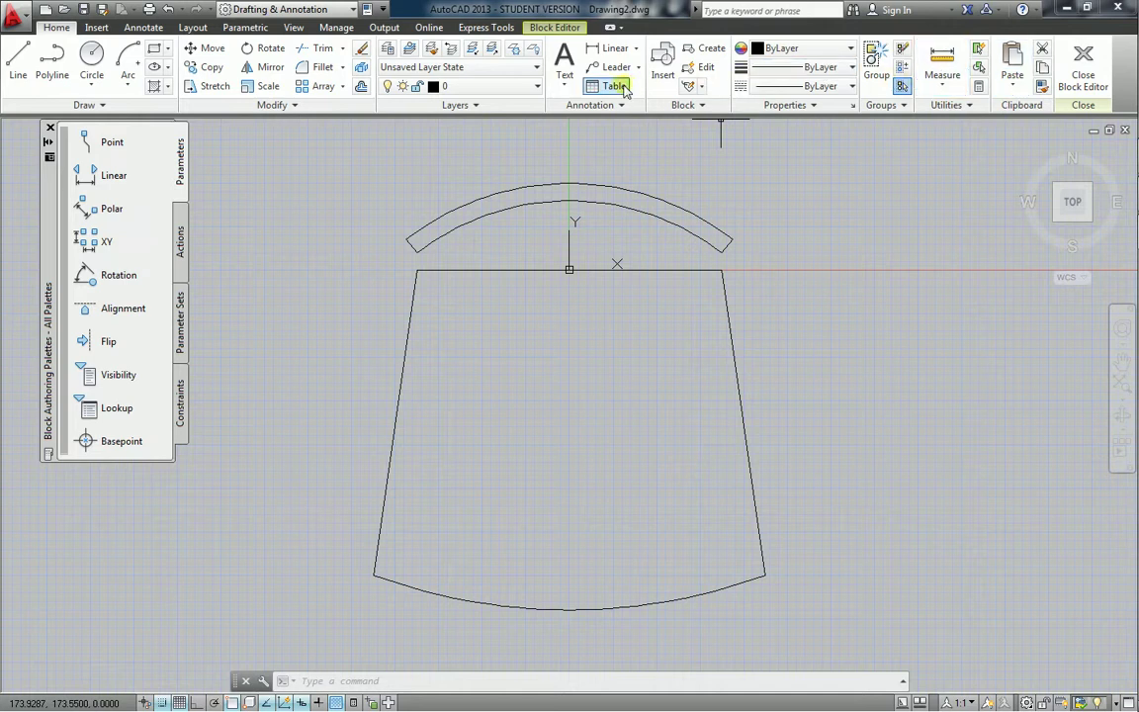
click(557, 27)
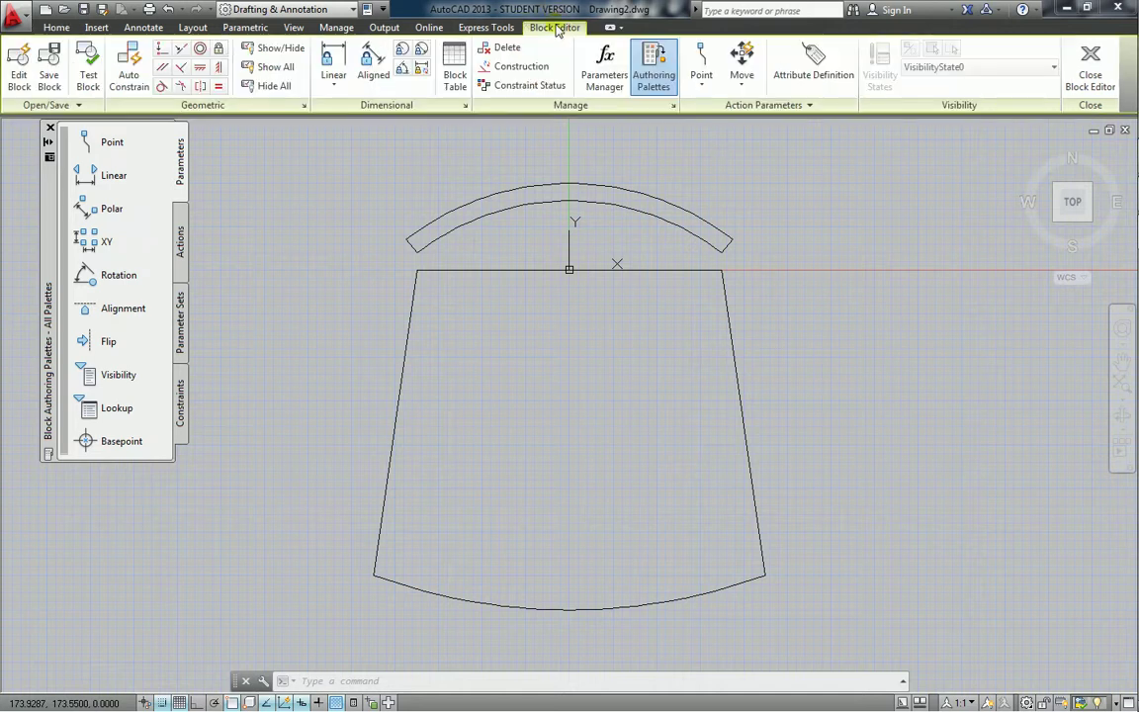
- Close the Block Editor, saving the changes to the stoel chair block
click(57, 28)
click(553, 27)
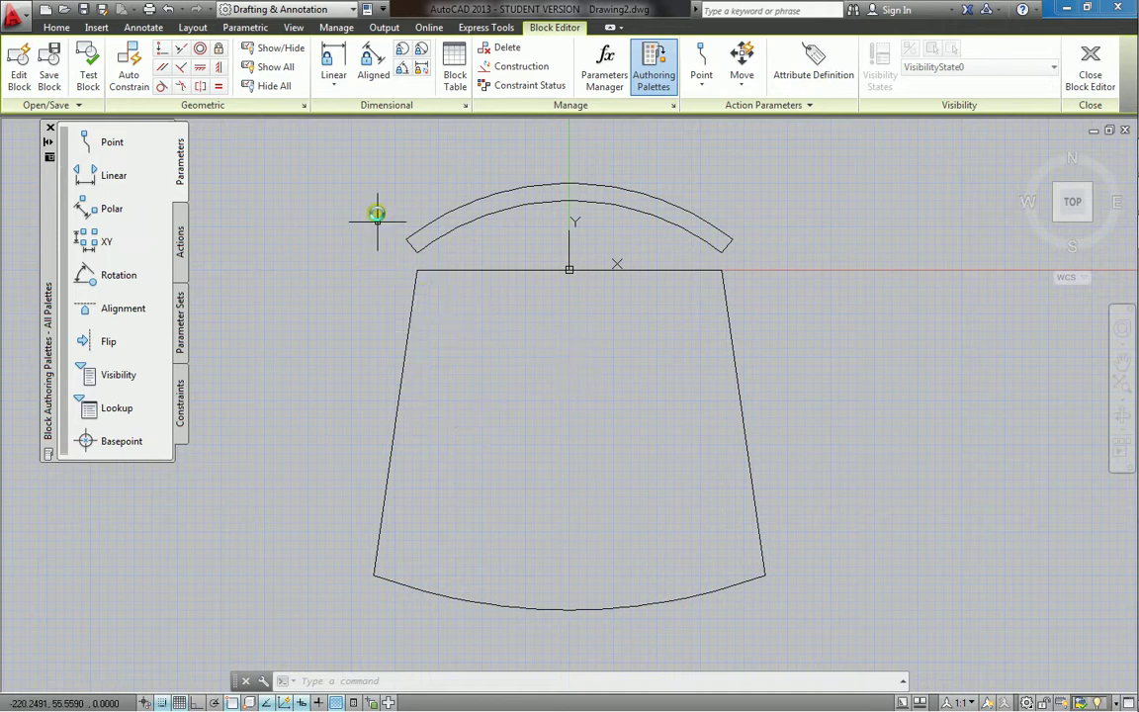
click(1089, 57)
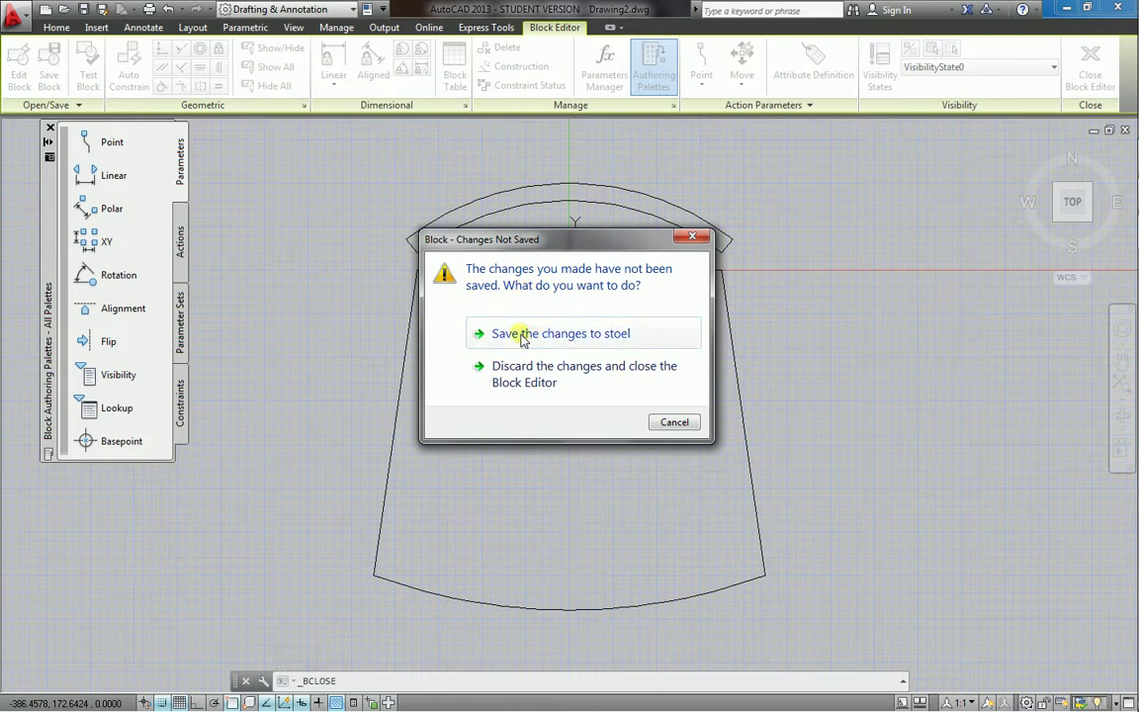
click(618, 334)
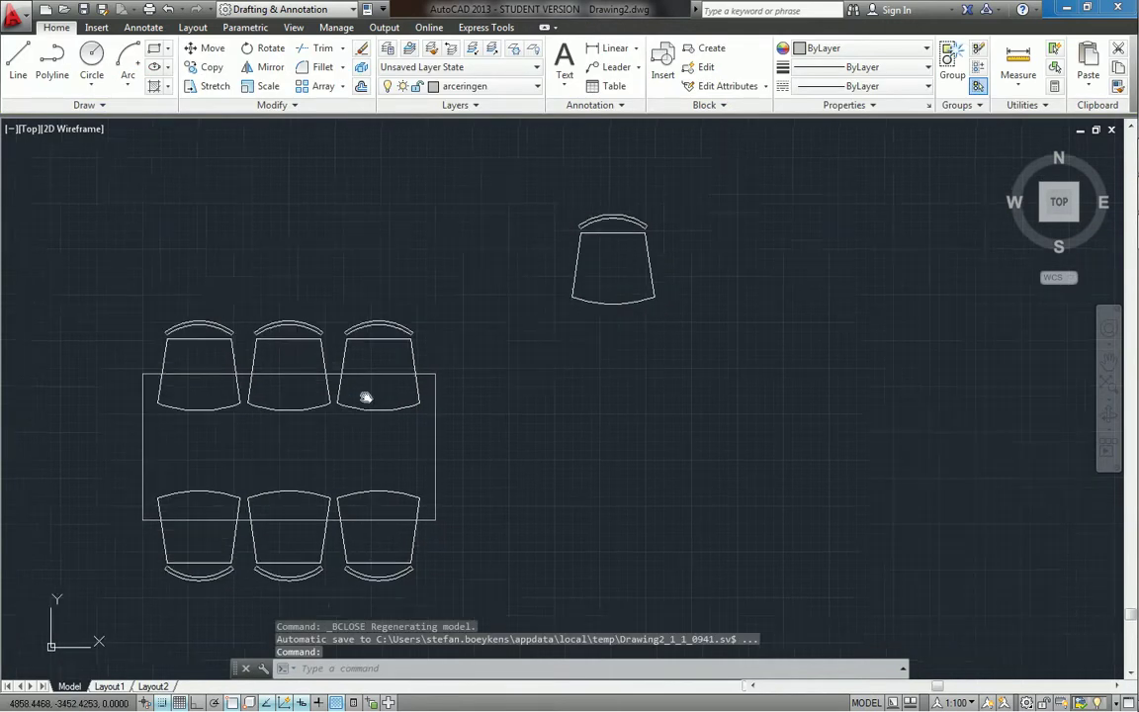
- Zoom to open space beside the chair and start a line at 7450,-3500
scroll(281, 273, down, 4)
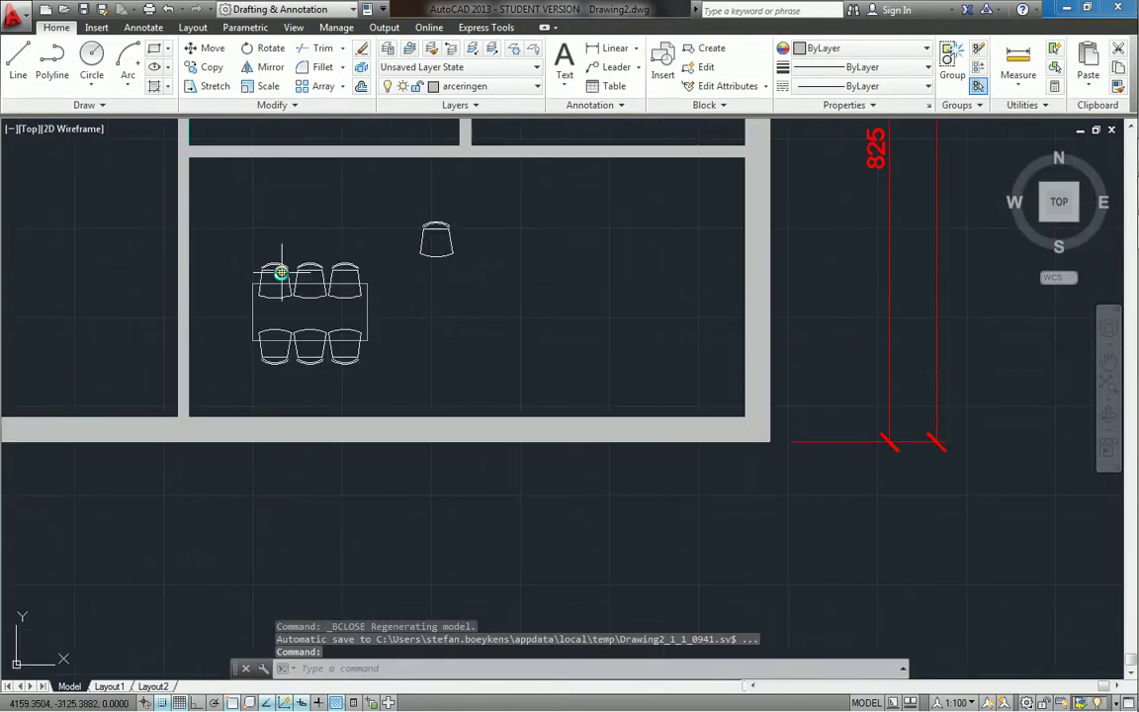
scroll(281, 273, up, 5)
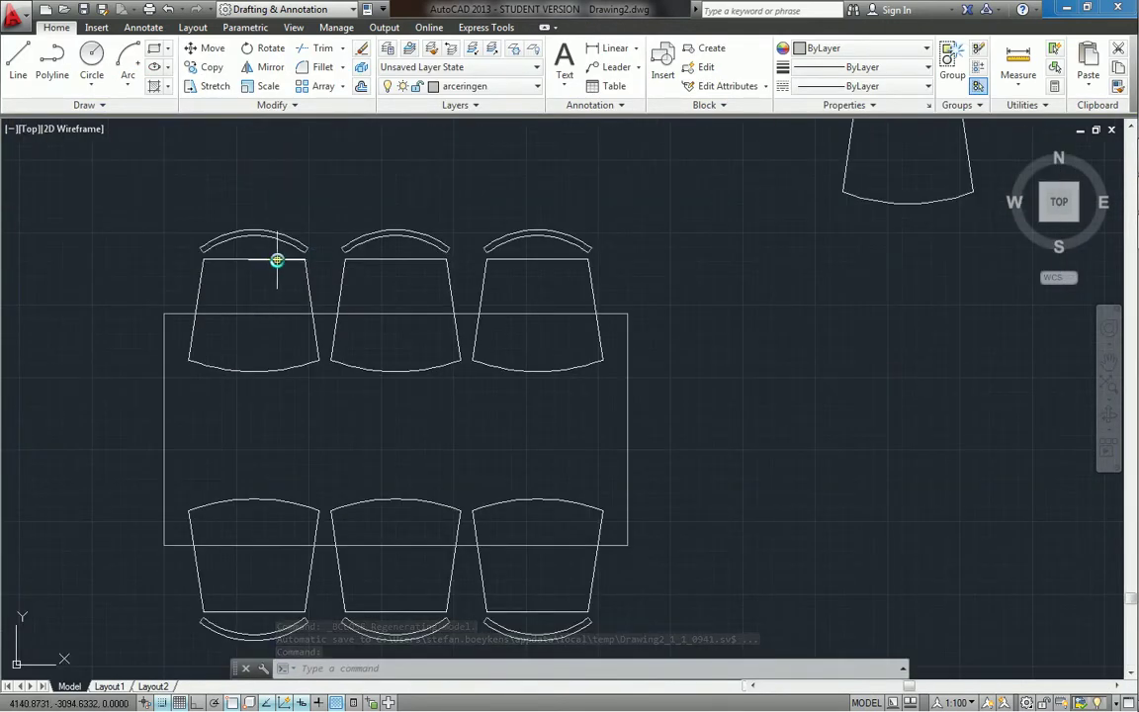
scroll(430, 349, down, 2)
scroll(430, 346, down, 2)
mouse_move(430, 346)
middle_down()
mouse_move(410, 405)
mouse_move(427, 387)
middle_up()
scroll(430, 387, down, 2)
scroll(431, 387, down, 2)
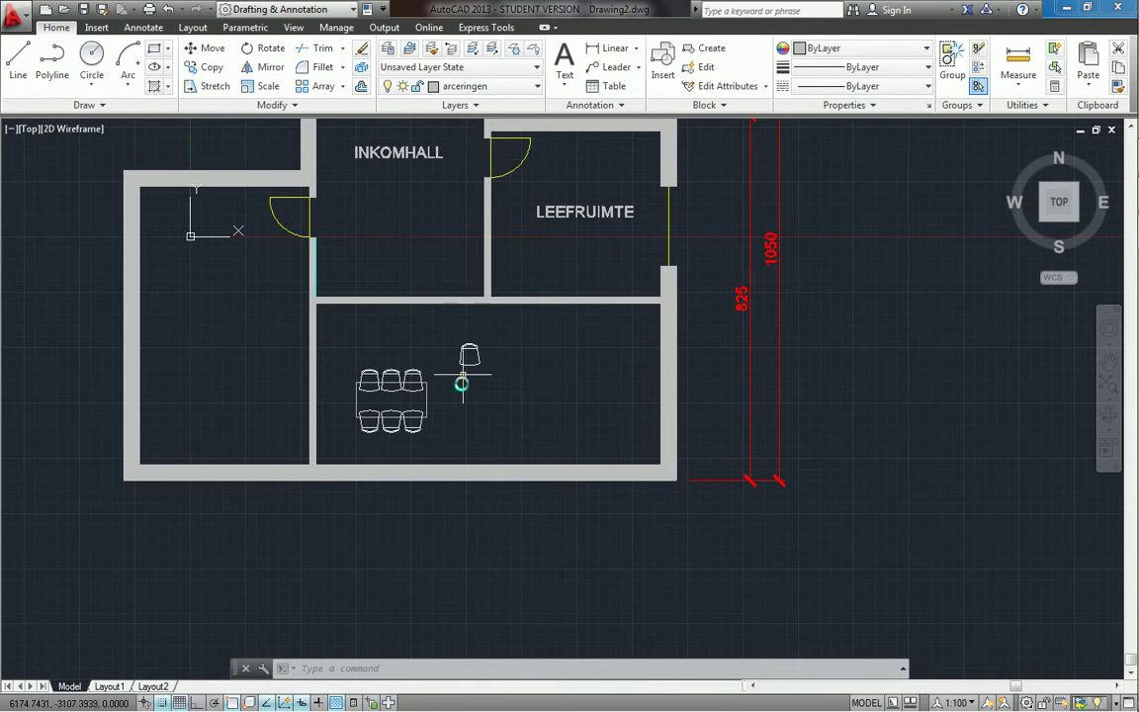
scroll(393, 393, up, 2)
scroll(393, 392, up, 2)
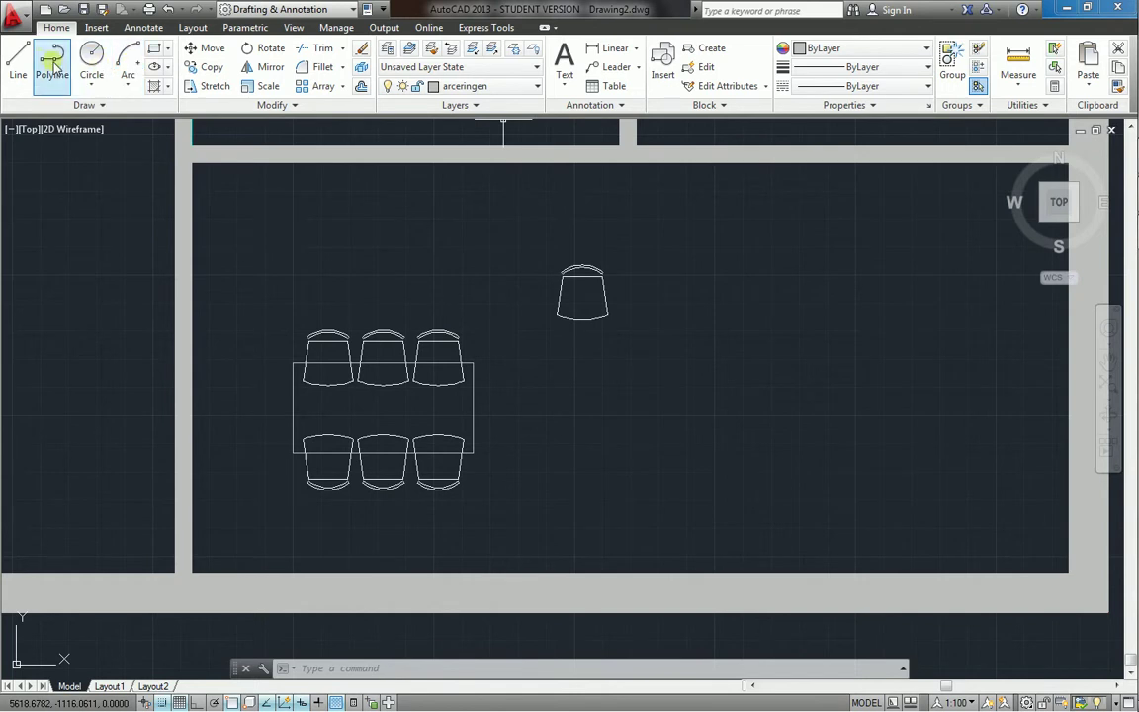
click(15, 59)
scroll(772, 415, up, 4)
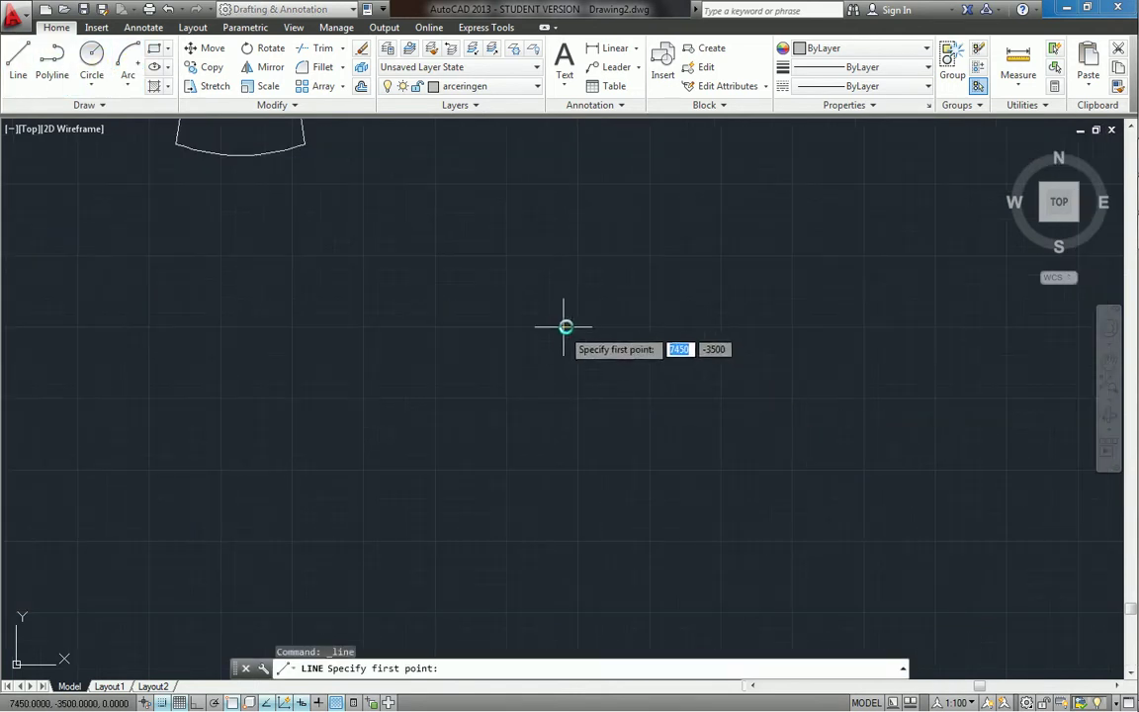
click(577, 328)
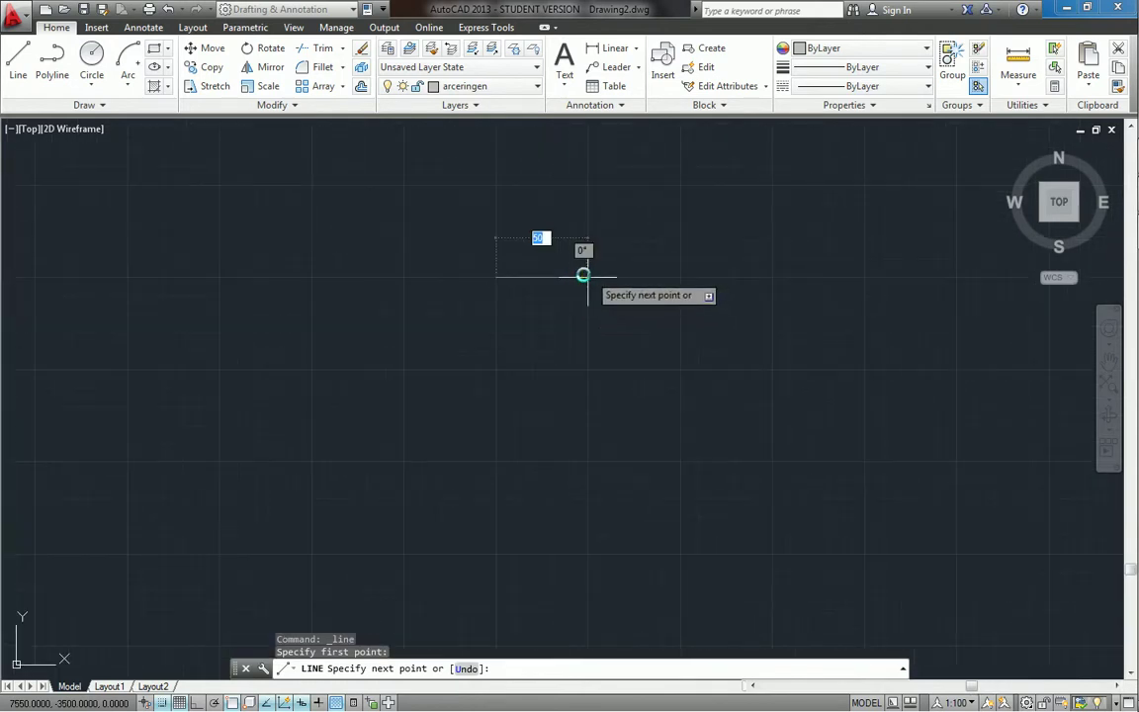
- Draw the four sides of the 10 × 10 square
click(511, 271)
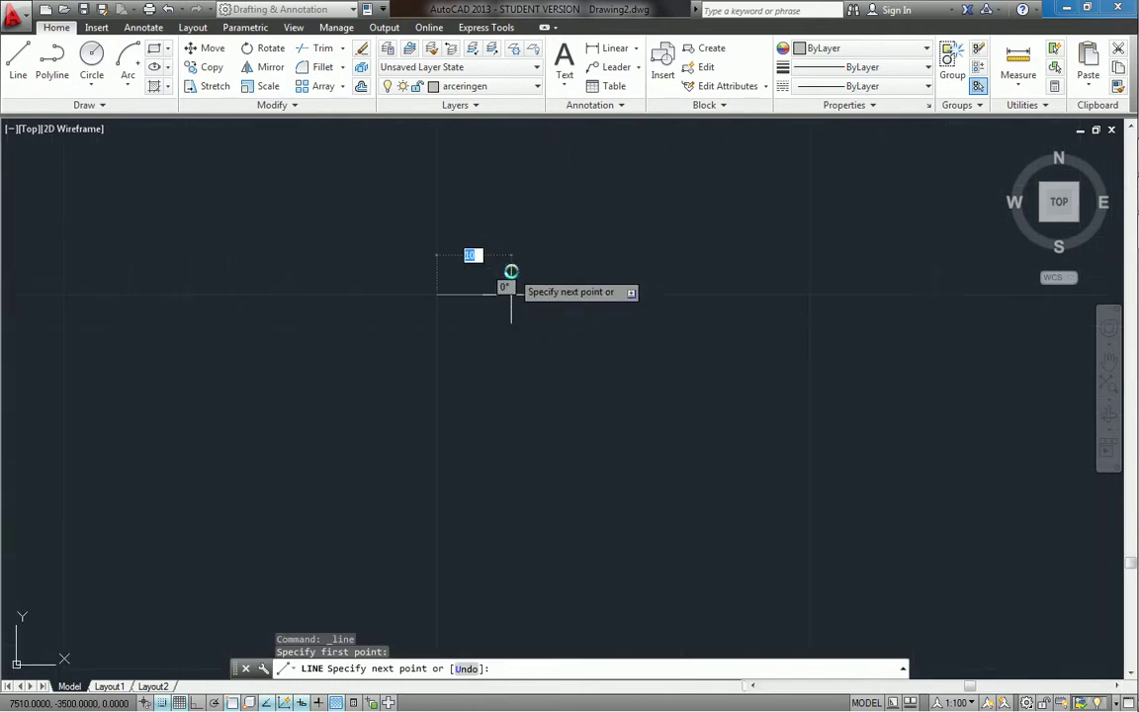
click(505, 141)
click(315, 141)
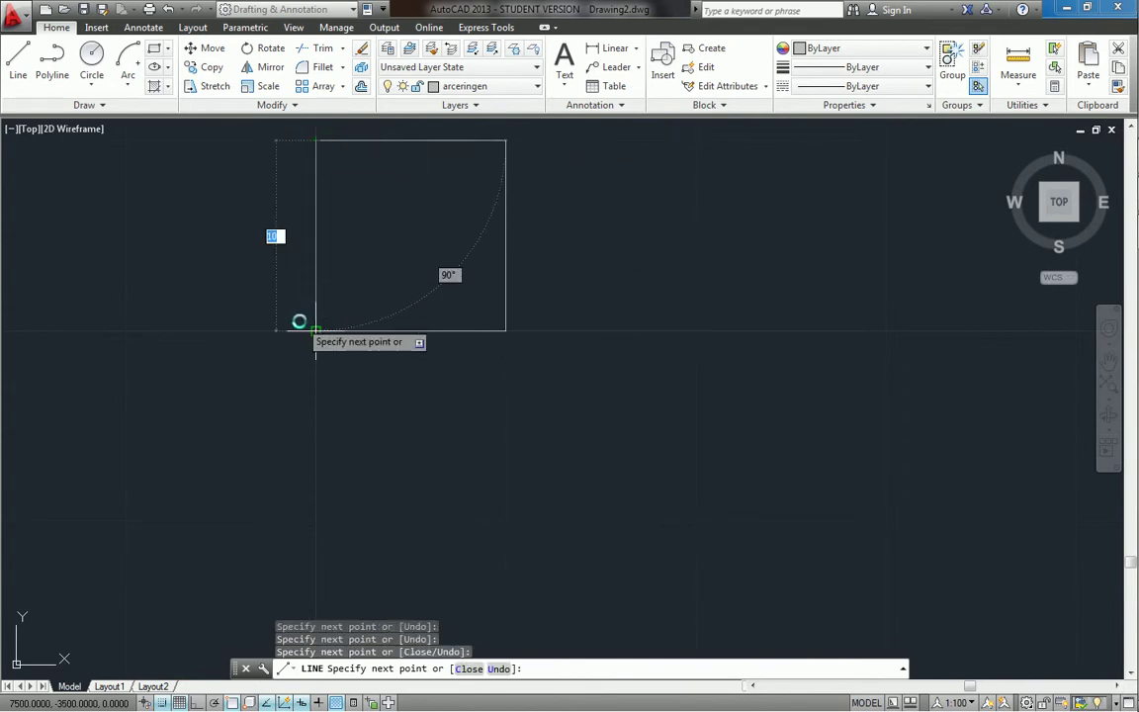
click(315, 330)
key(Return)
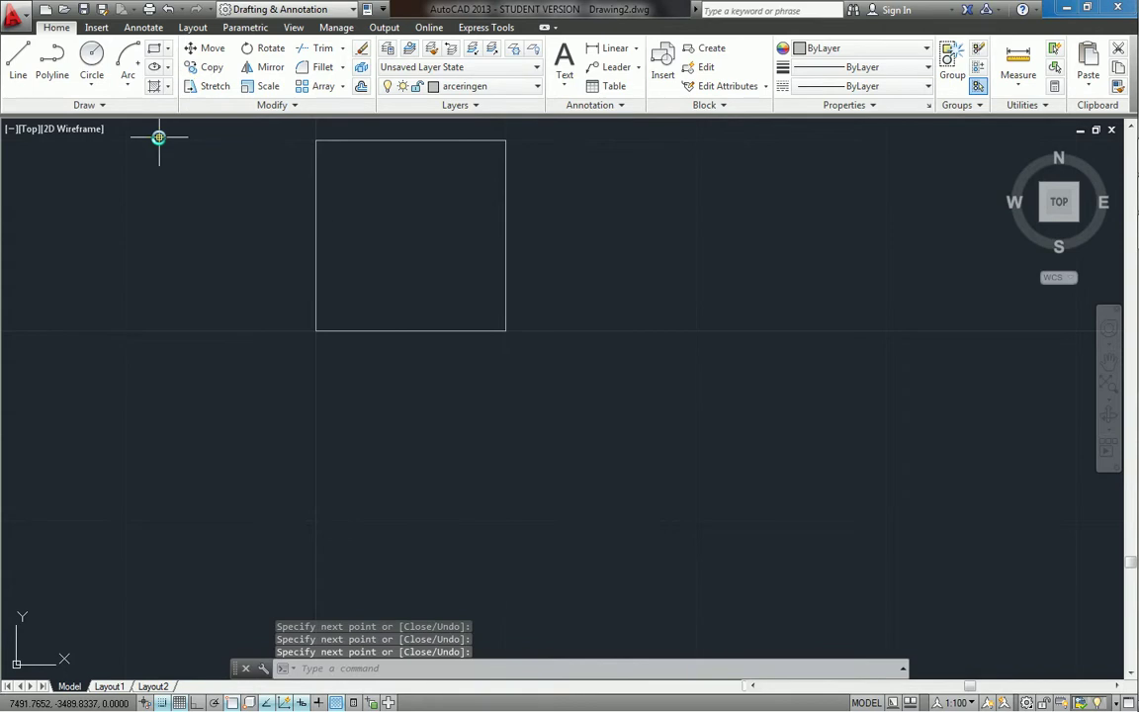
- Add both diagonals across the square, then window-select the crossed square
click(18, 61)
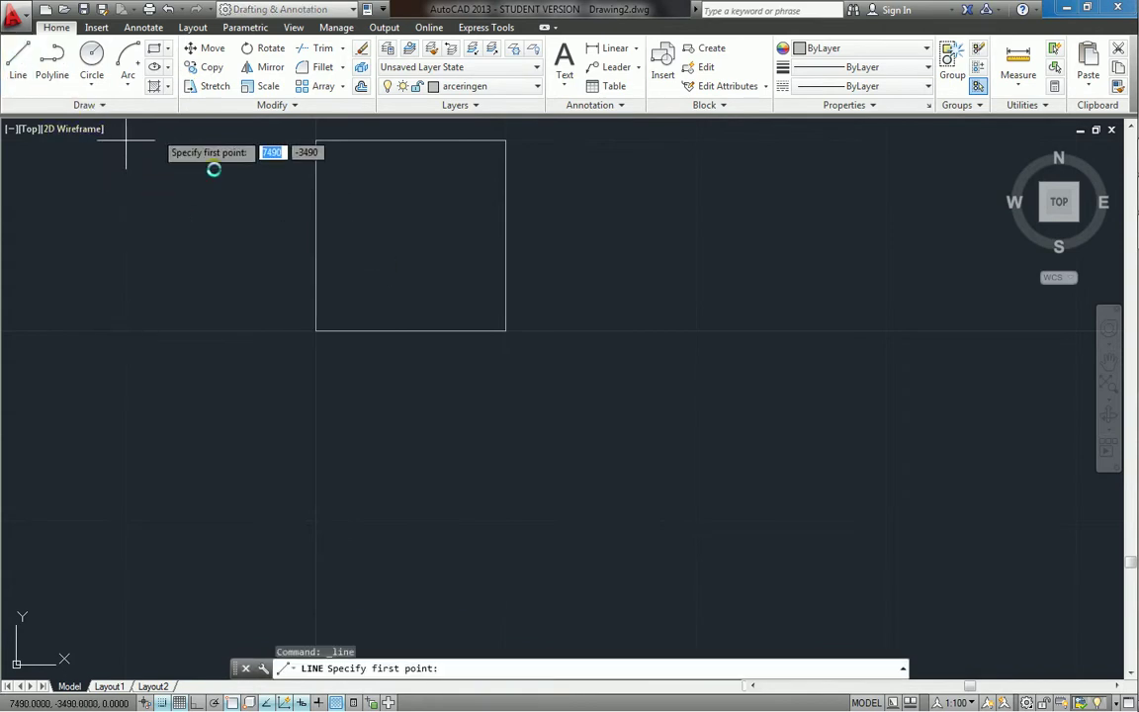
click(315, 330)
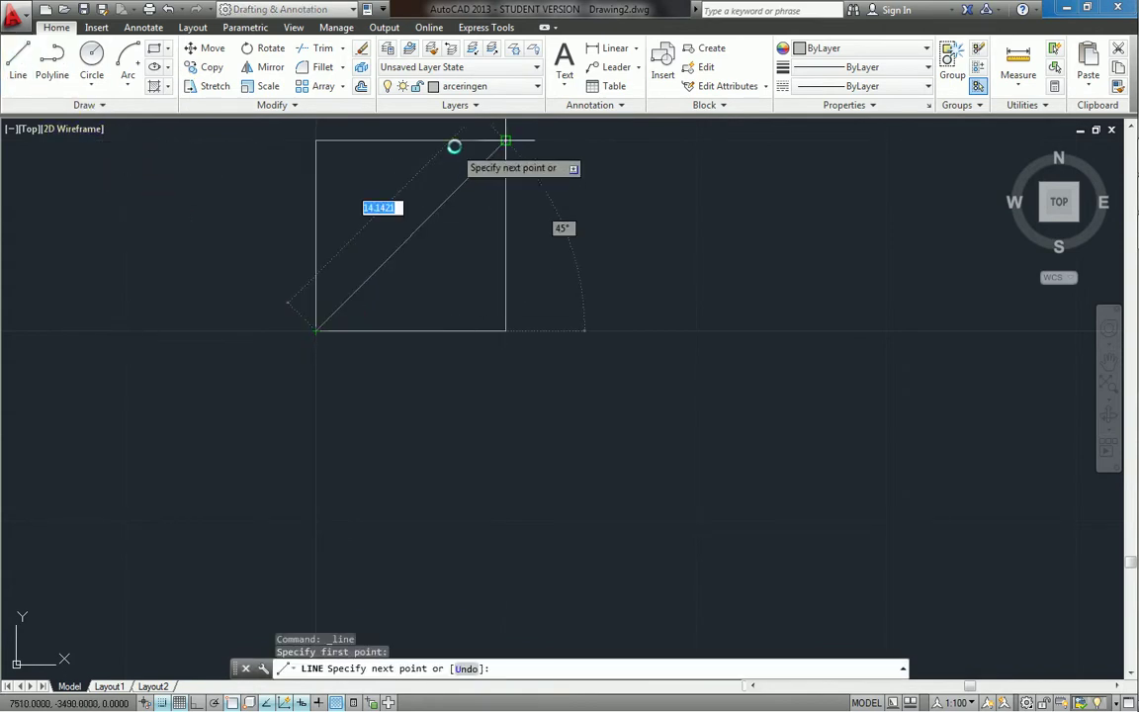
click(506, 140)
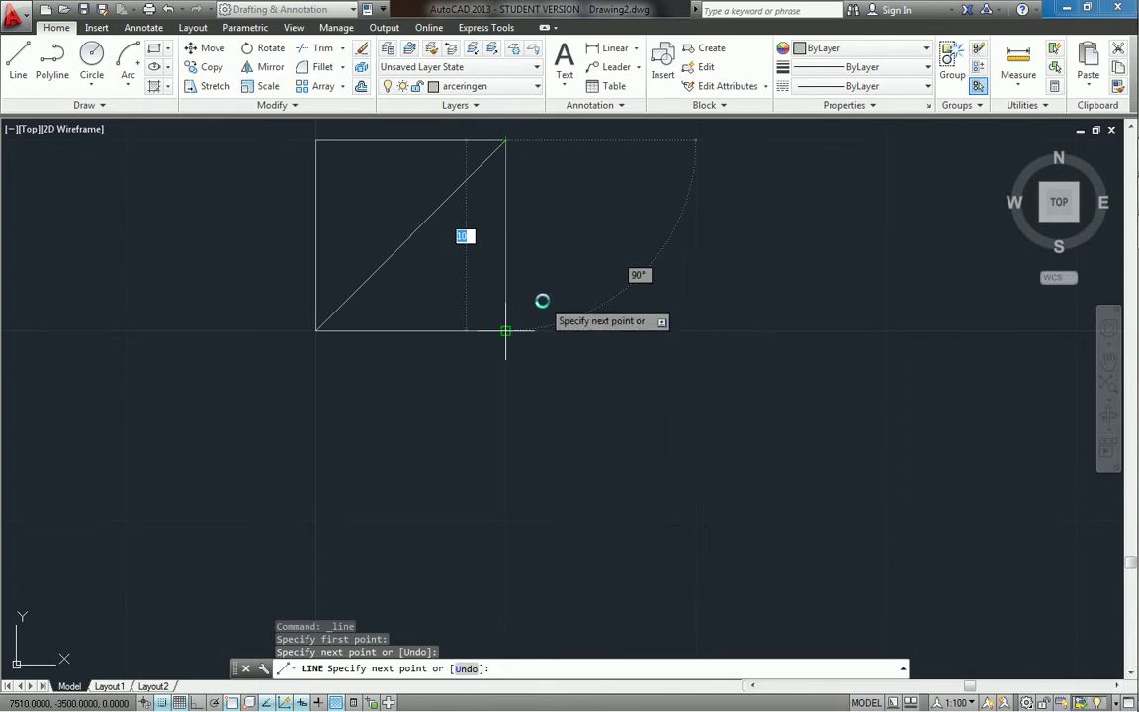
key(Return)
key(Return)
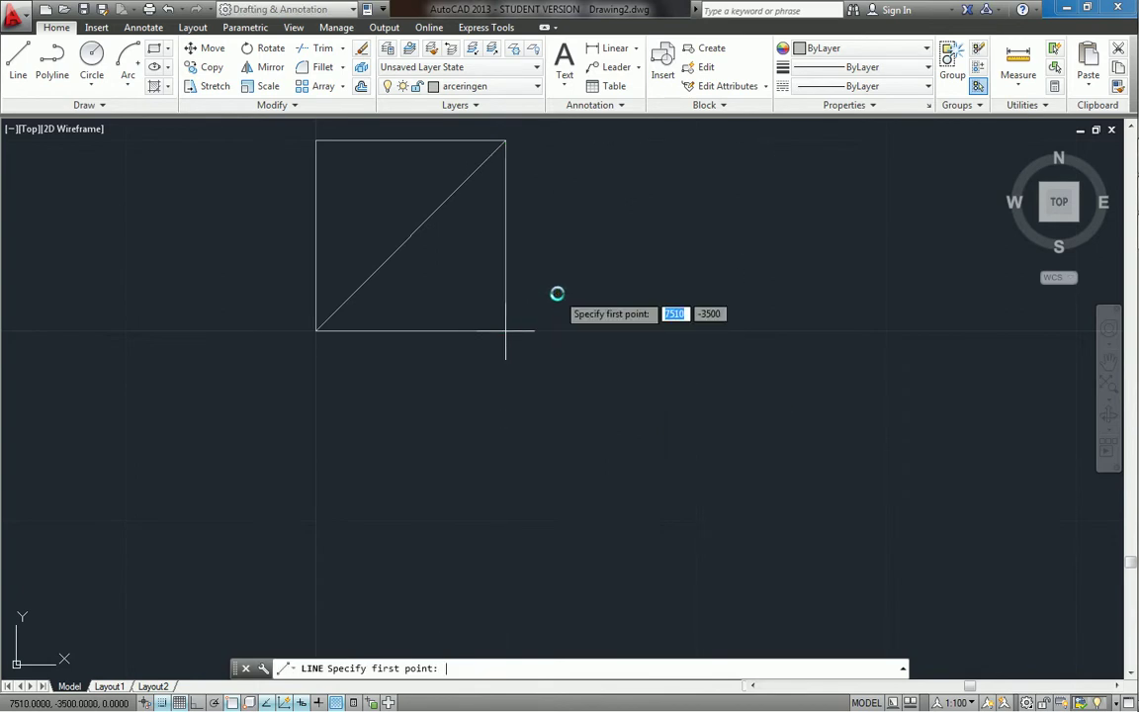
click(316, 141)
click(505, 329)
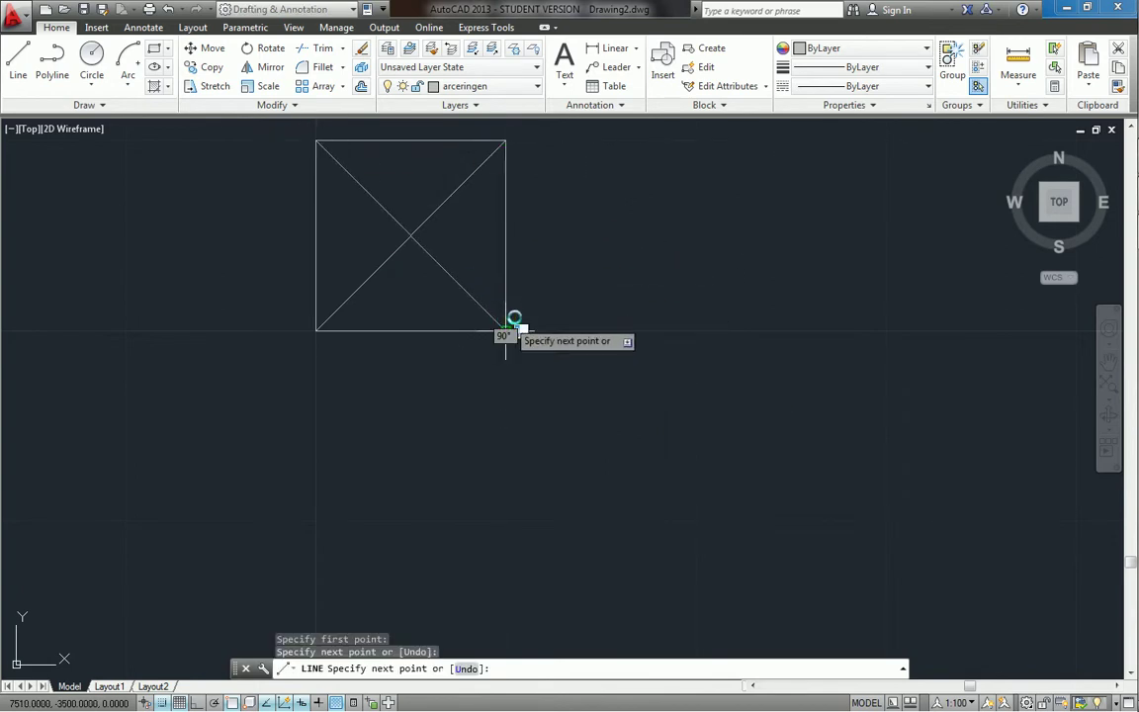
key(Return)
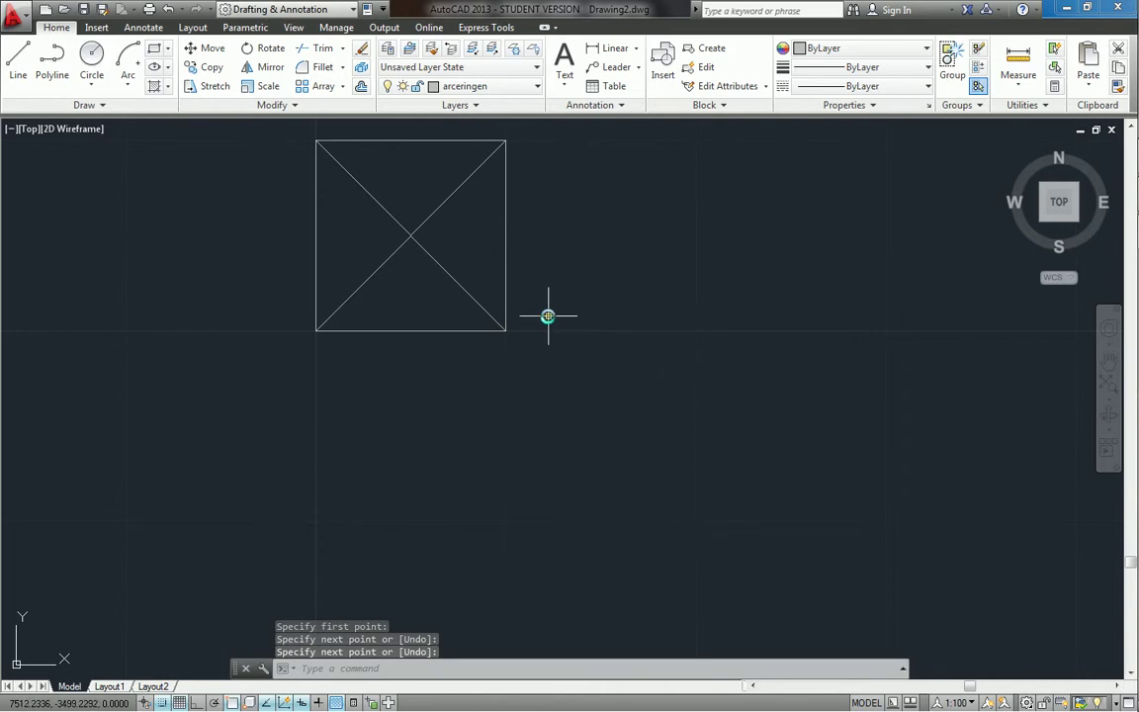
click(561, 377)
click(247, 120)
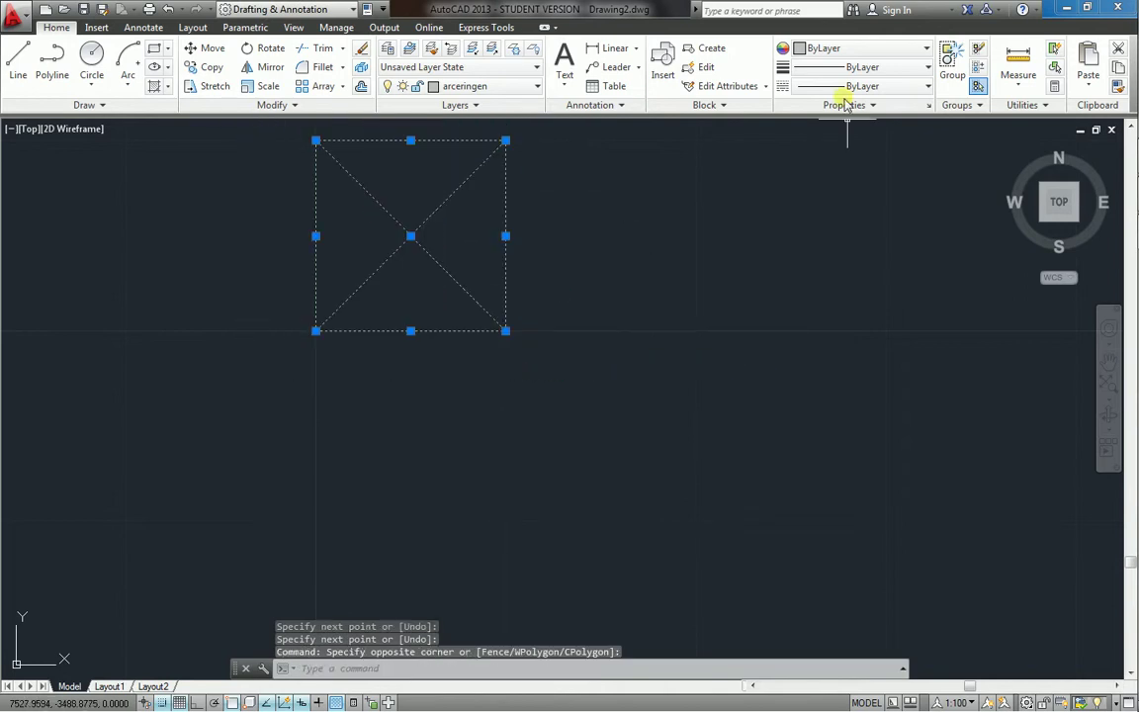
- Create block kast from the crossed square, base point at its lower-left corner (7500,-3500)
click(721, 49)
text(kast)
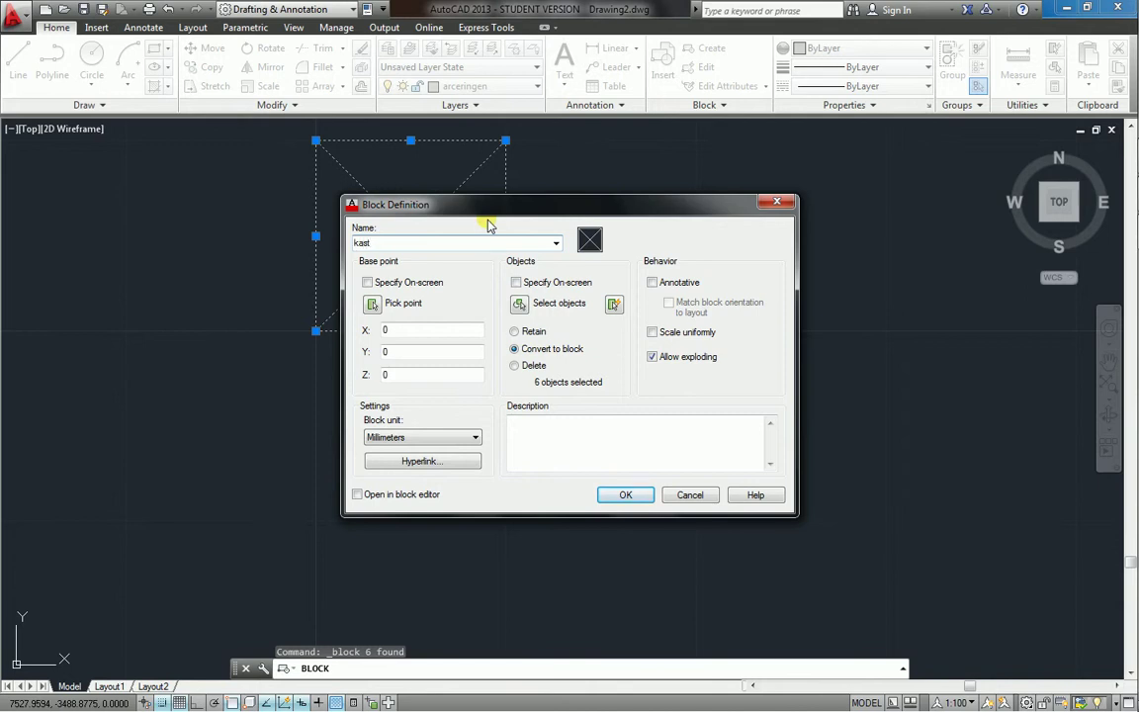
click(367, 283)
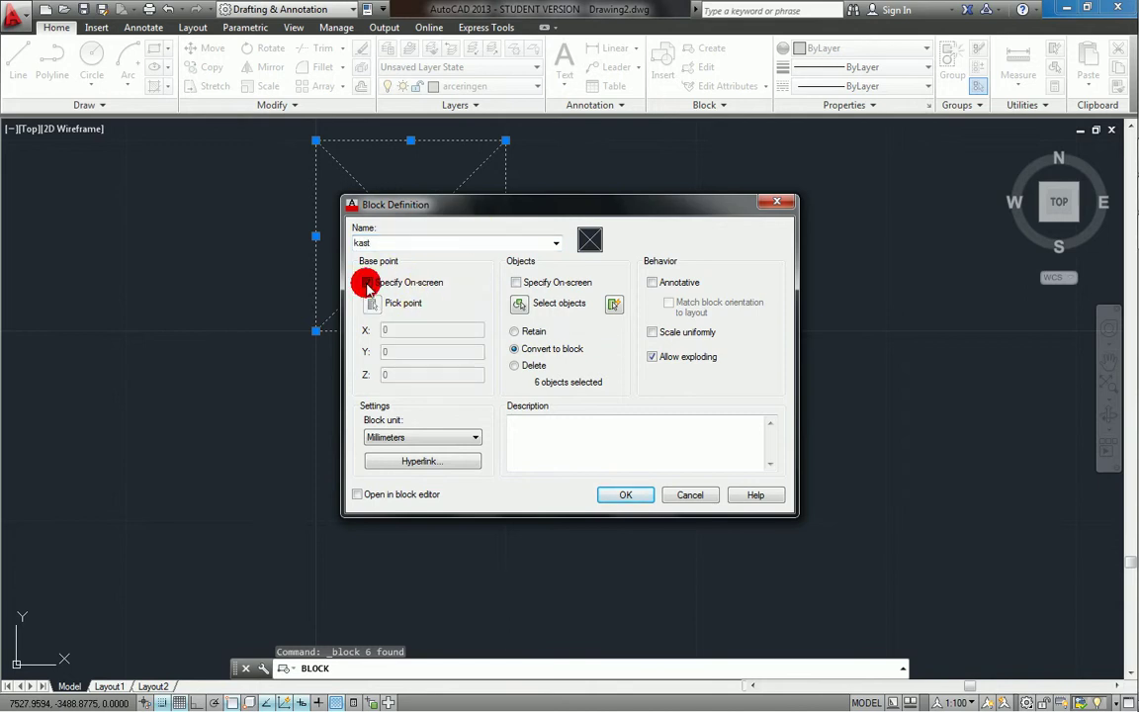
click(373, 303)
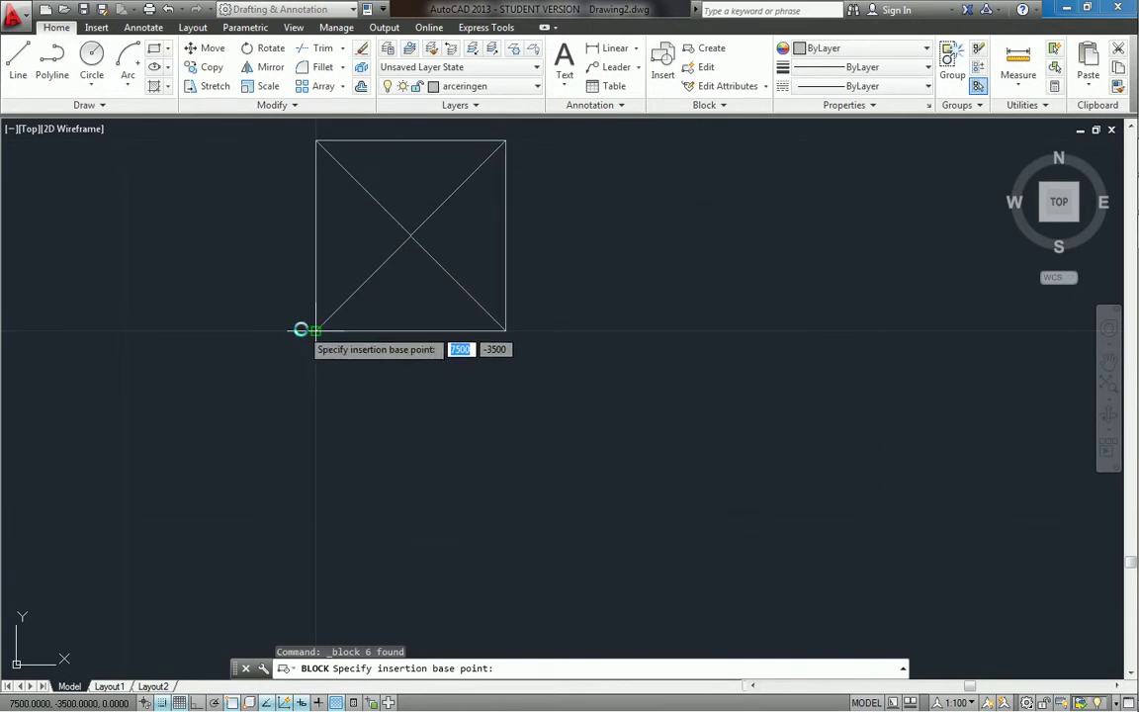
click(301, 329)
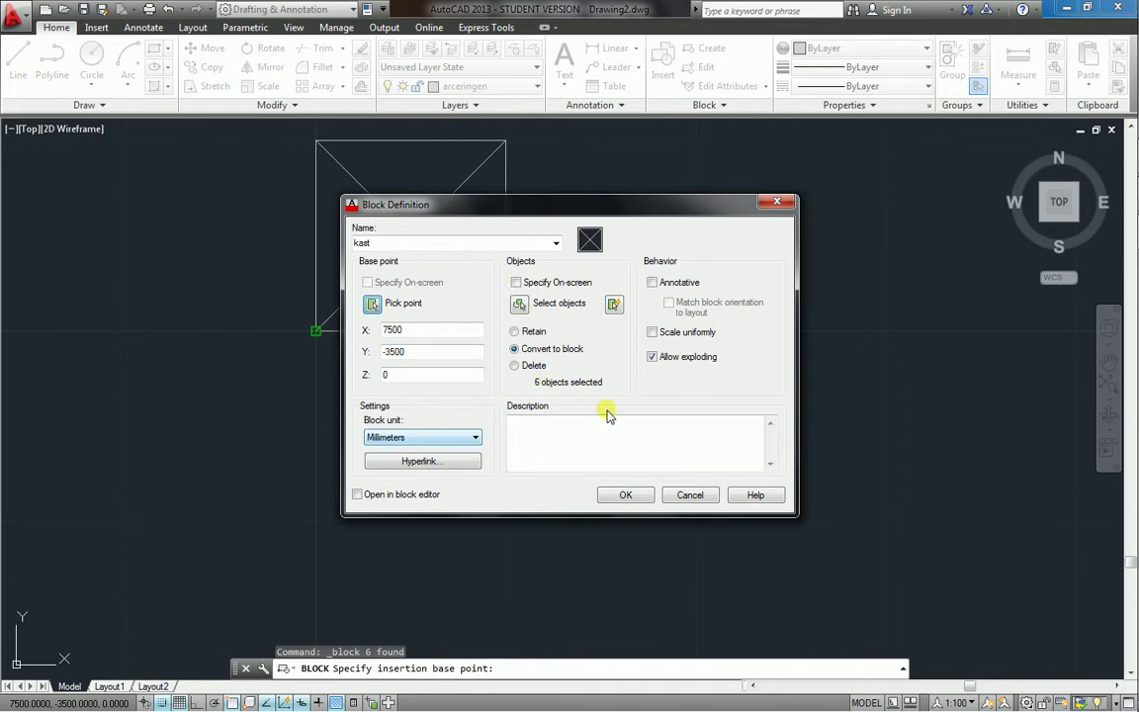
click(623, 496)
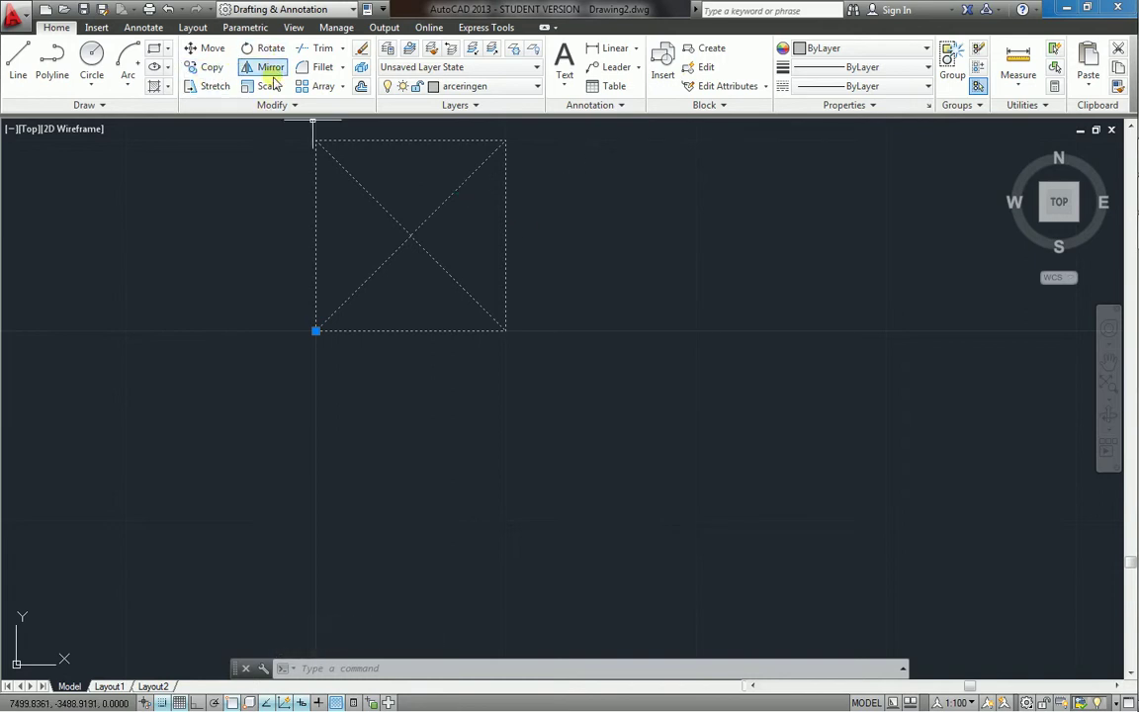
- Scale the X-crossed kast square up tenfold from its lower-left corner, then reselect it
click(315, 330)
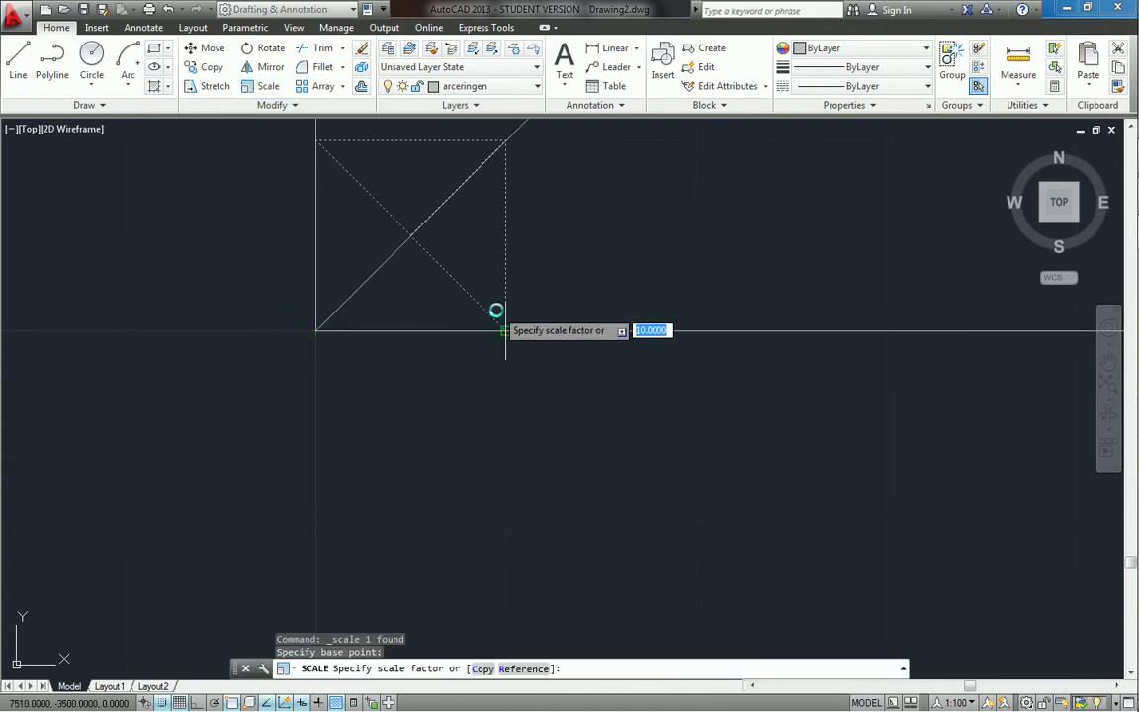
scroll(594, 297, down, 5)
scroll(595, 292, down, 3)
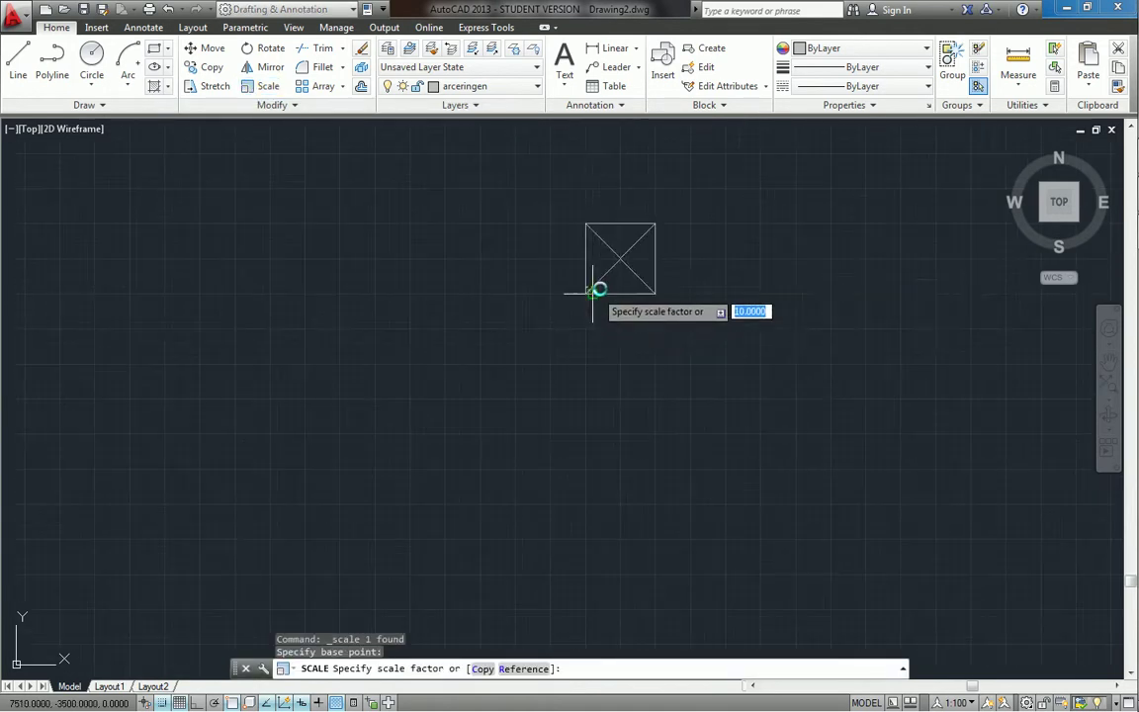
scroll(597, 277, down, 3)
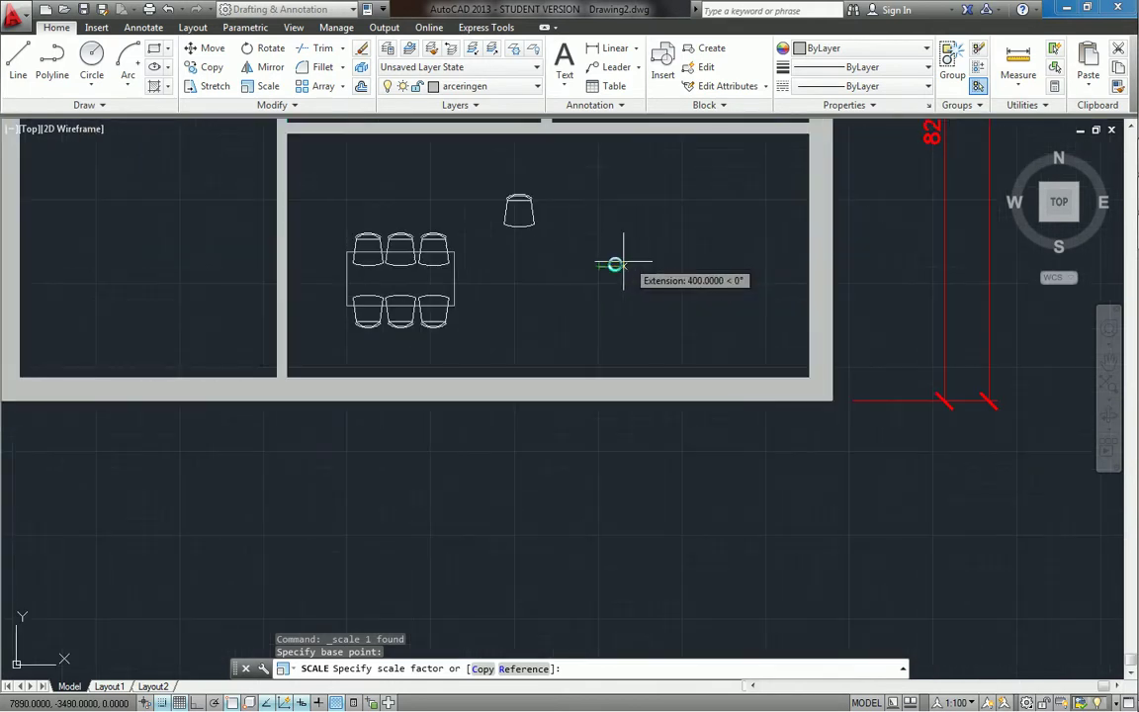
click(599, 267)
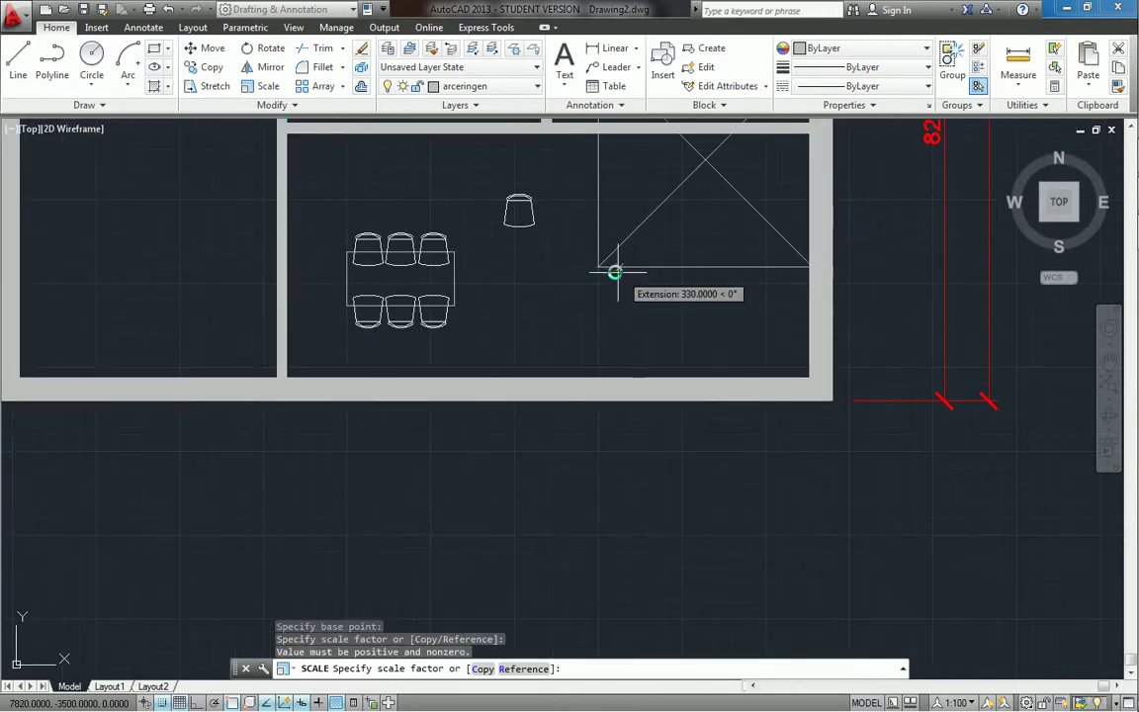
click(614, 269)
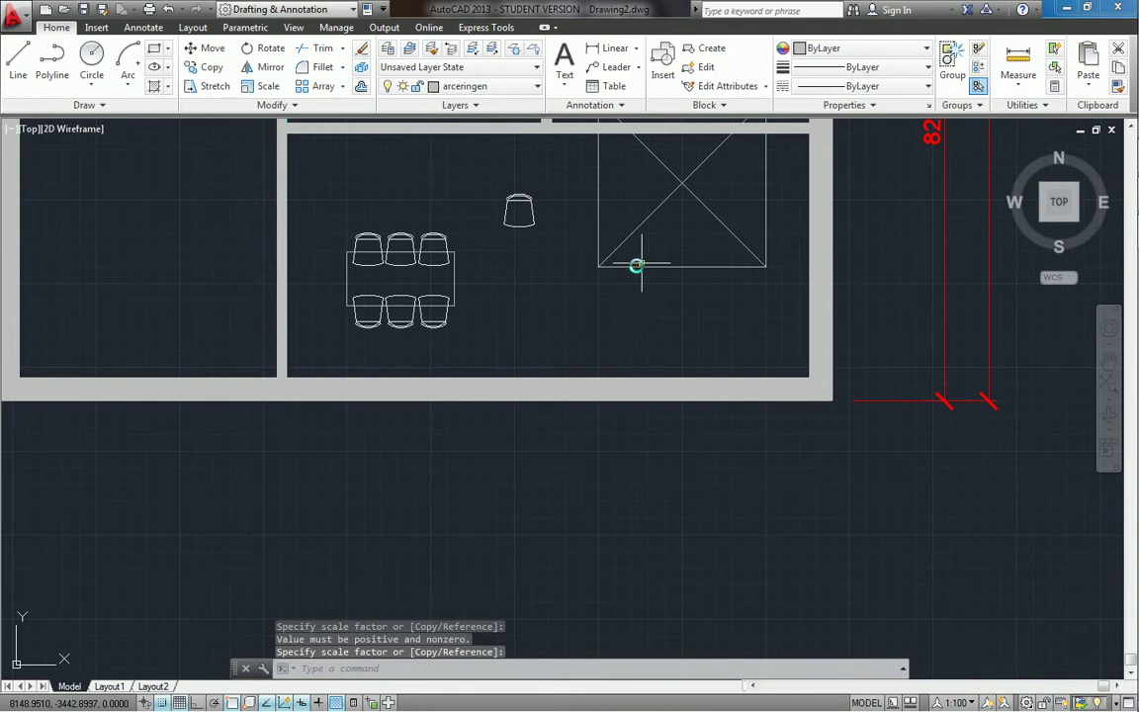
middle_drag(636, 262, 384, 381)
key(Return)
click(415, 314)
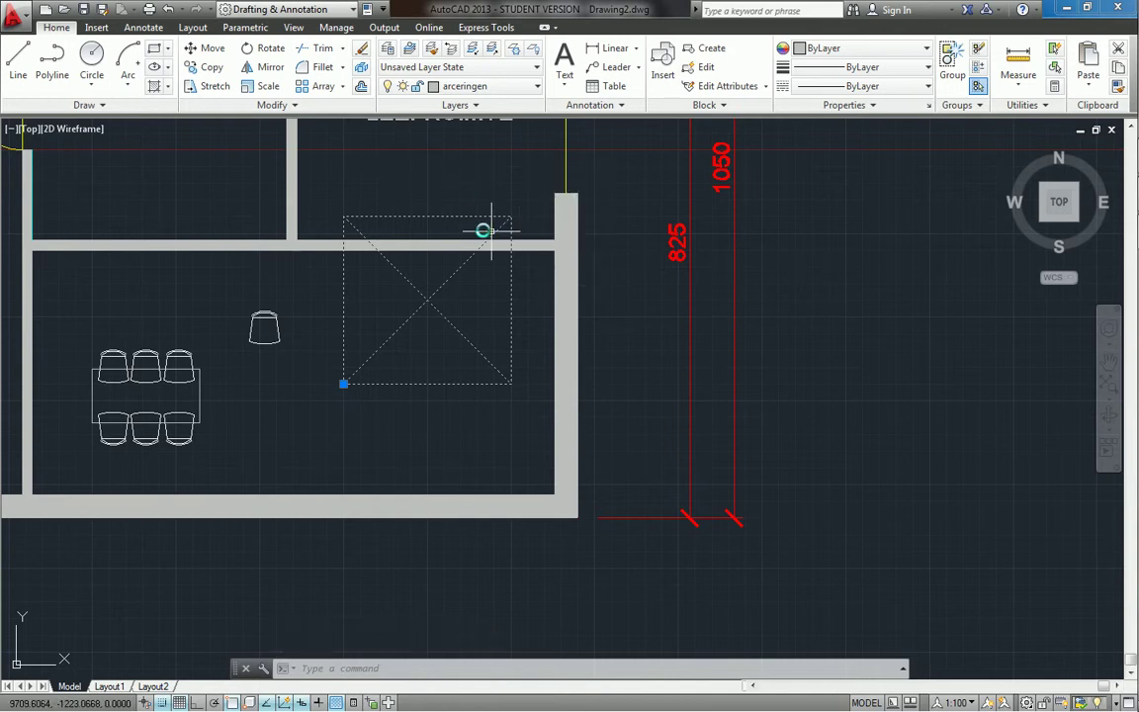
- Bring up the kast block's full Properties palette
right_click(446, 215)
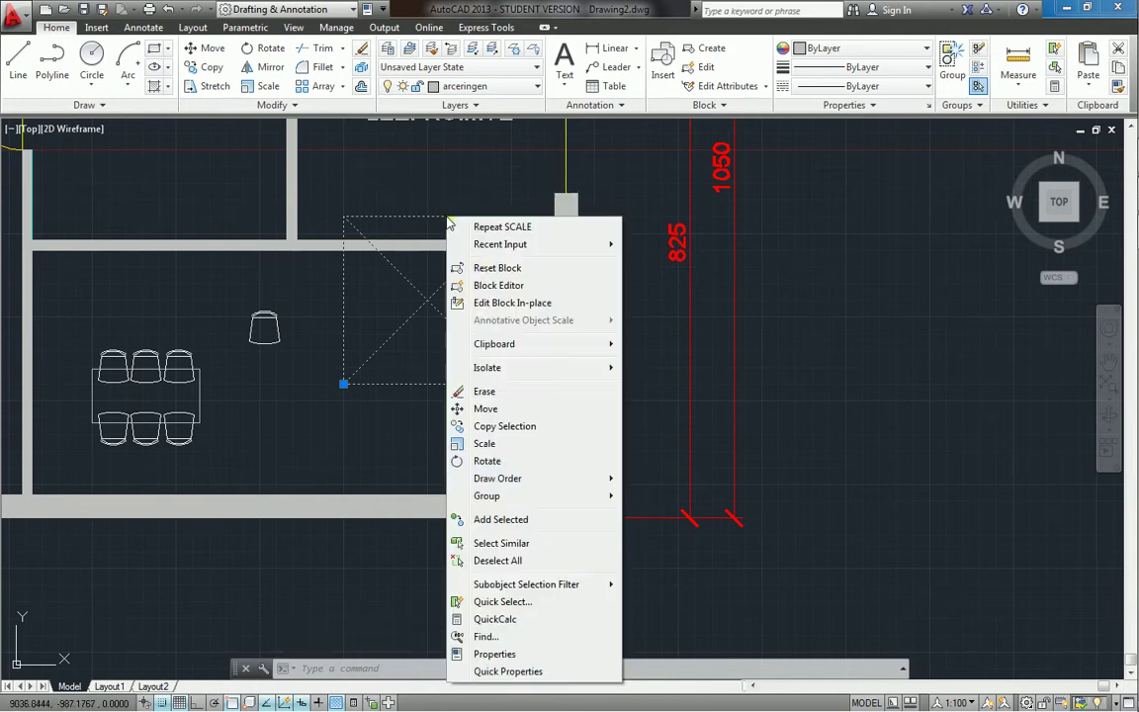
click(501, 671)
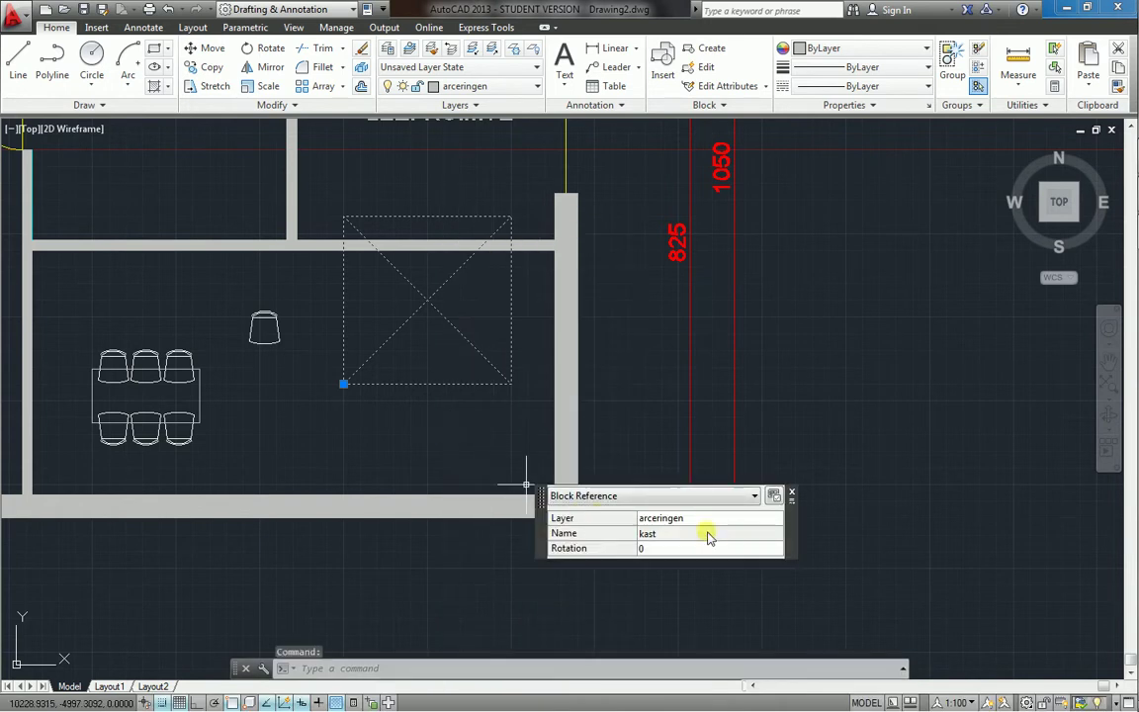
click(729, 503)
click(678, 513)
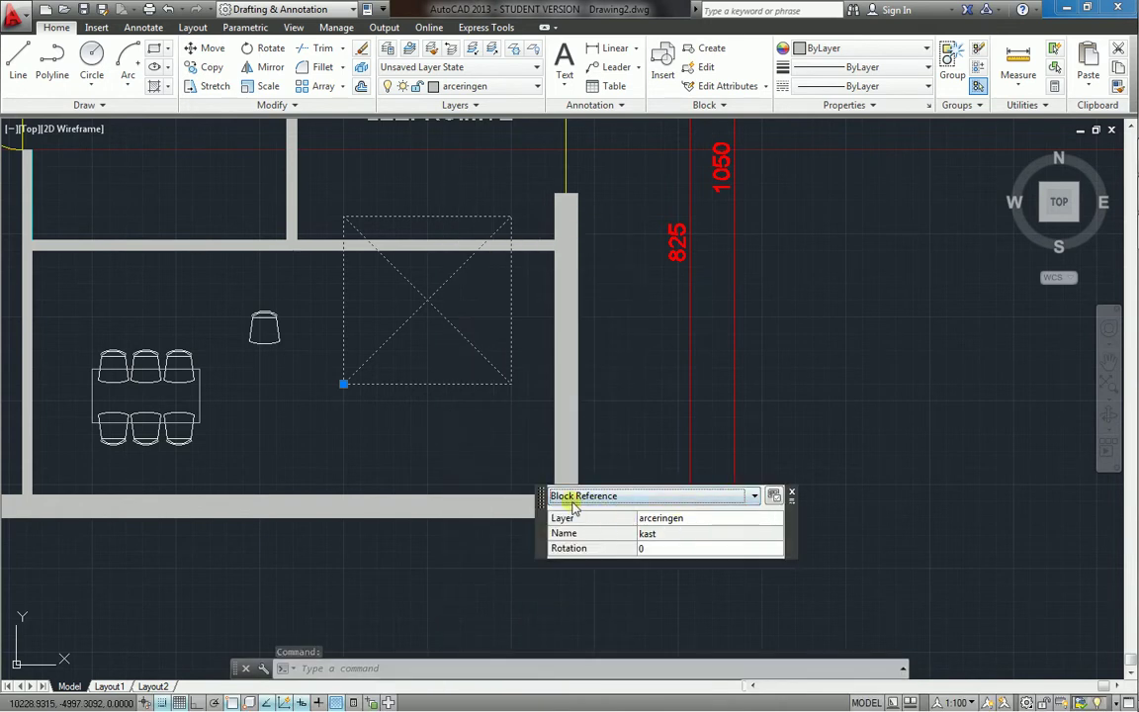
click(791, 492)
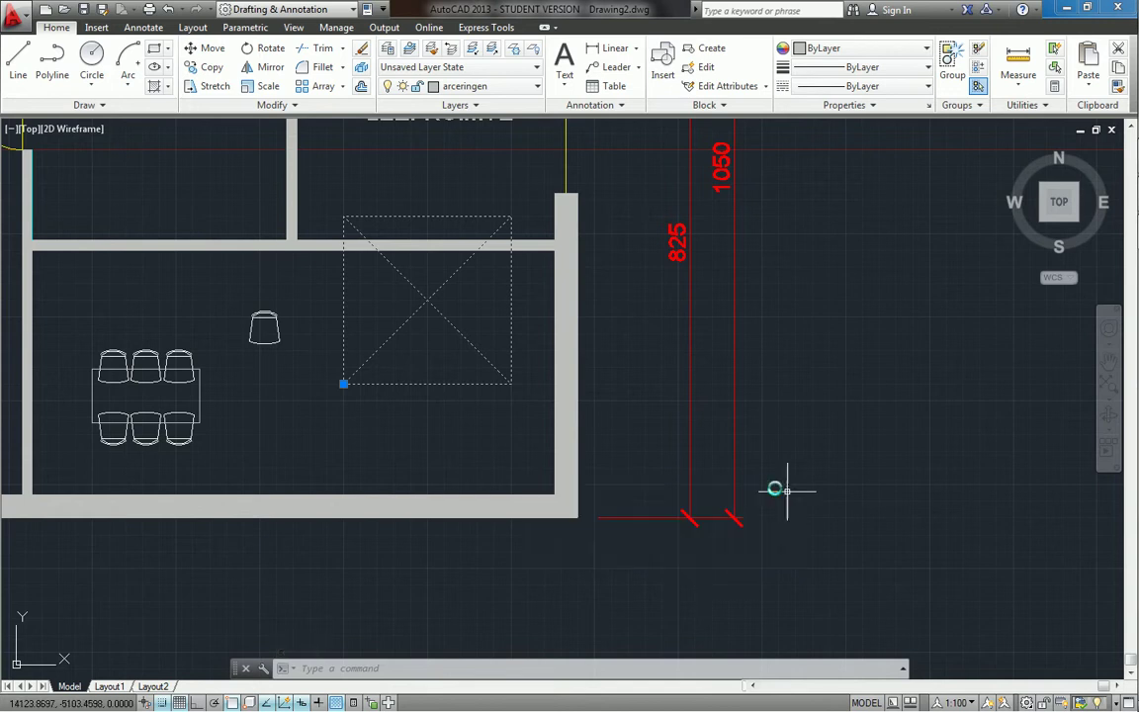
right_click(429, 221)
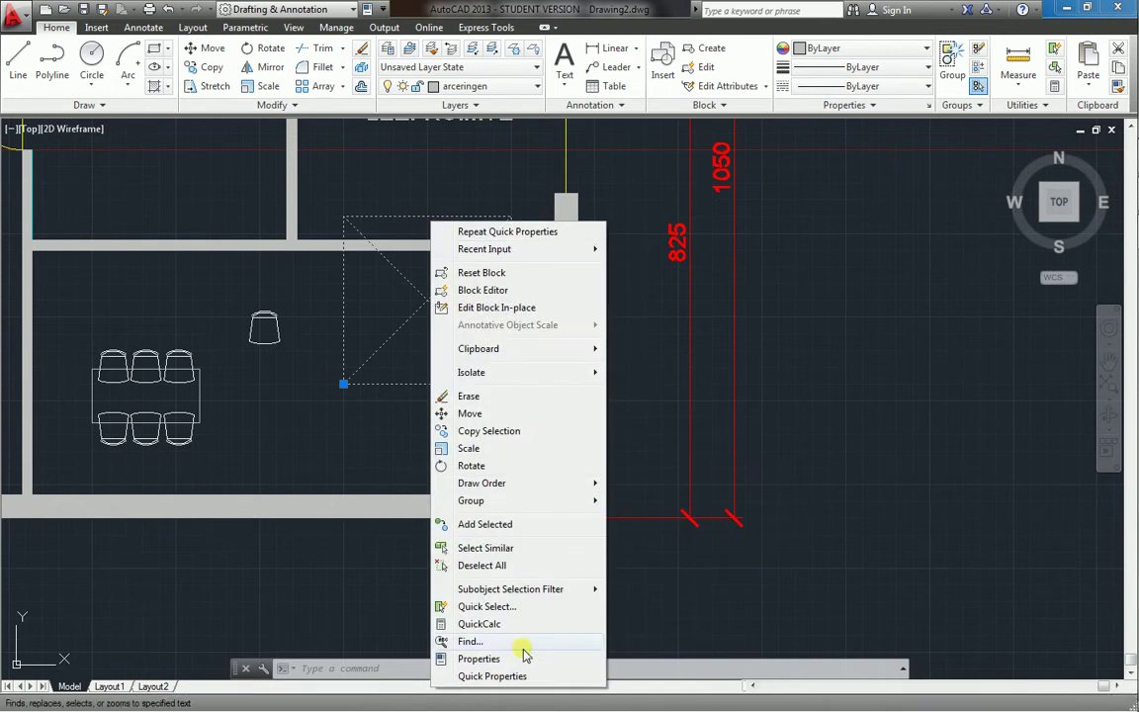
click(480, 659)
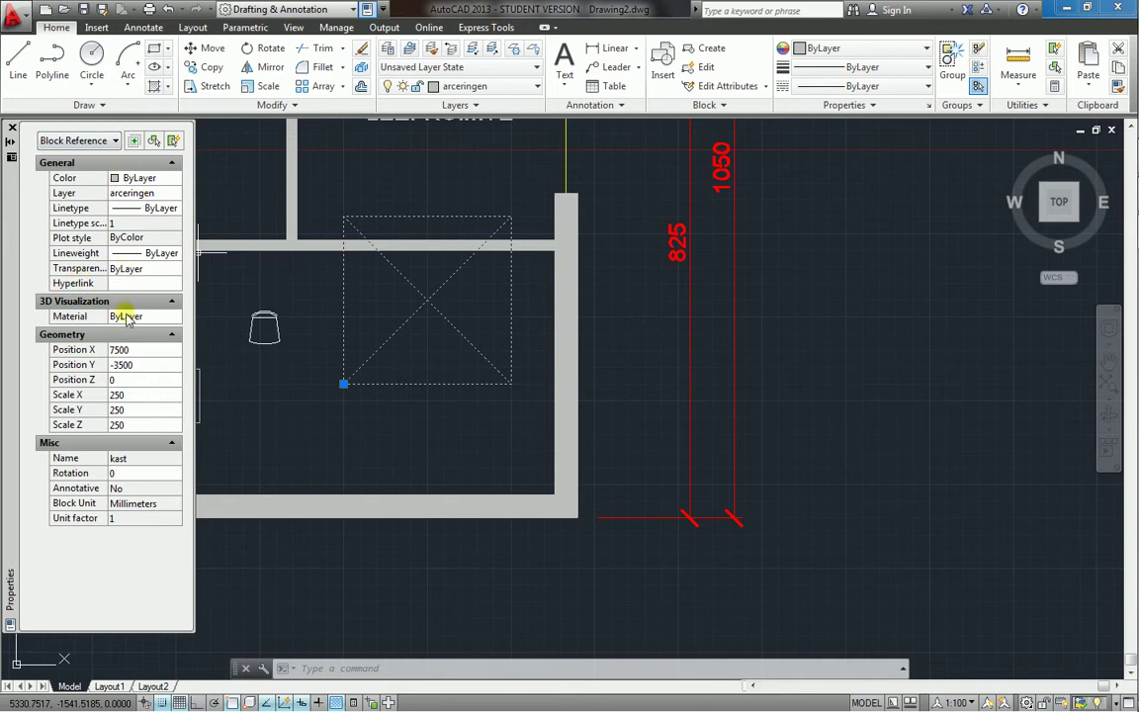
- Set the block's Geometry scale to X 200, Y 40 and Z 1
click(130, 397)
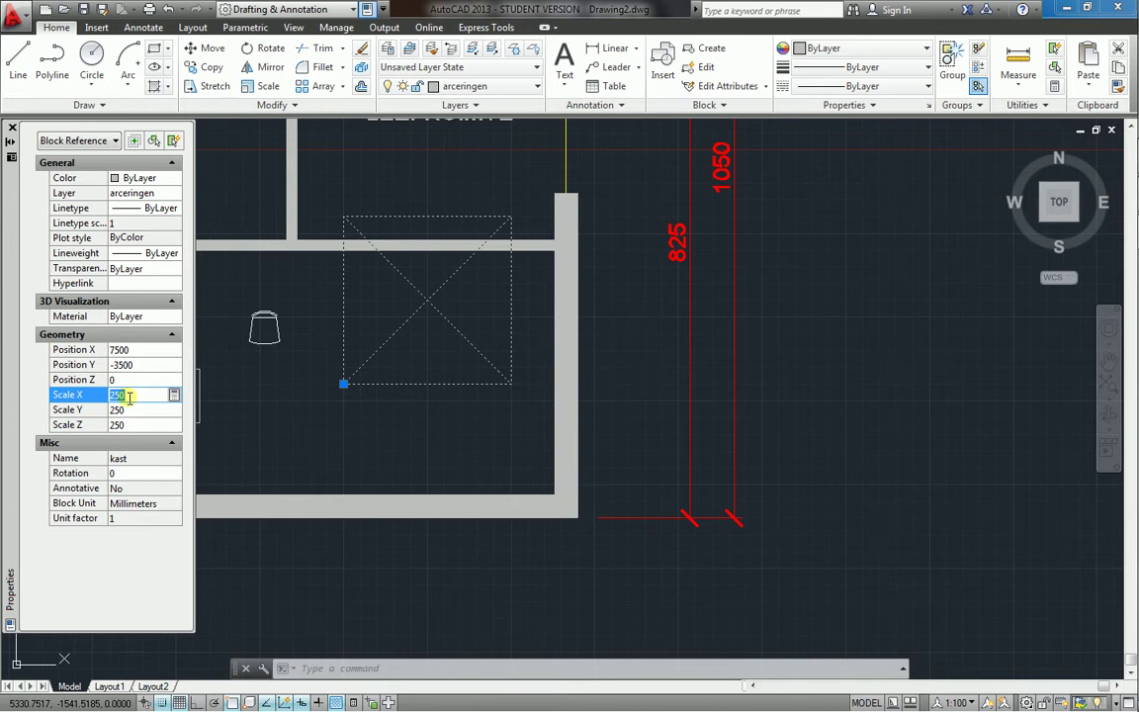
text(200)
key(Return)
click(141, 410)
text(40)
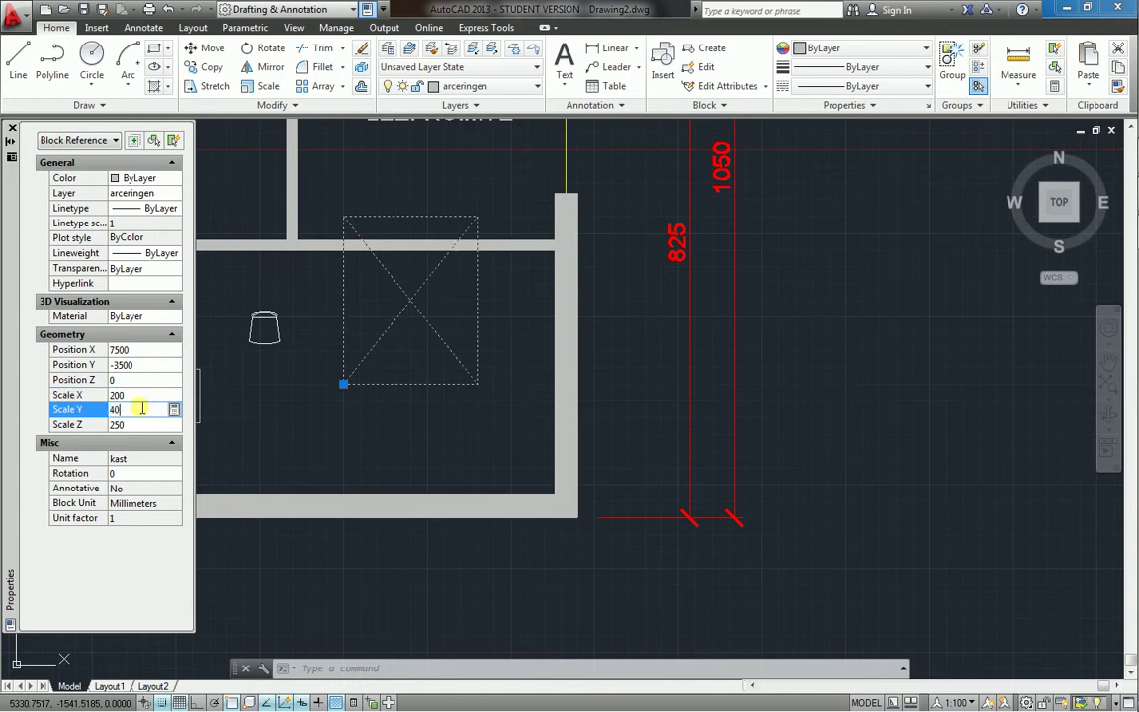
key(Return)
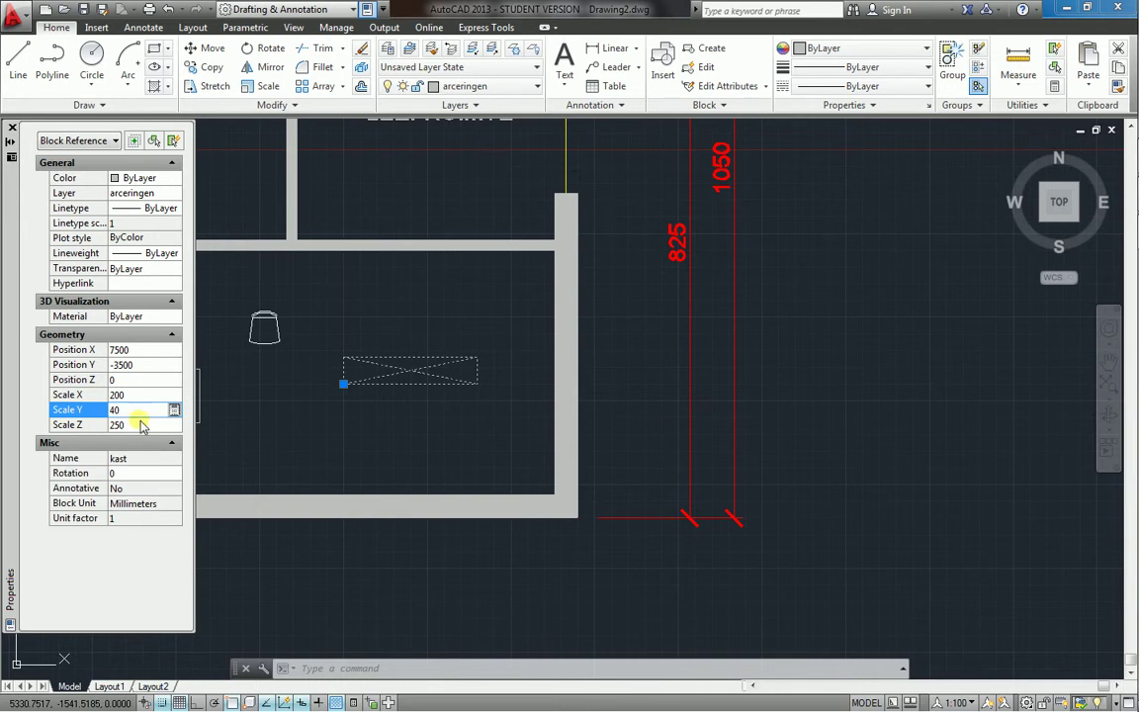
click(141, 424)
text(1)
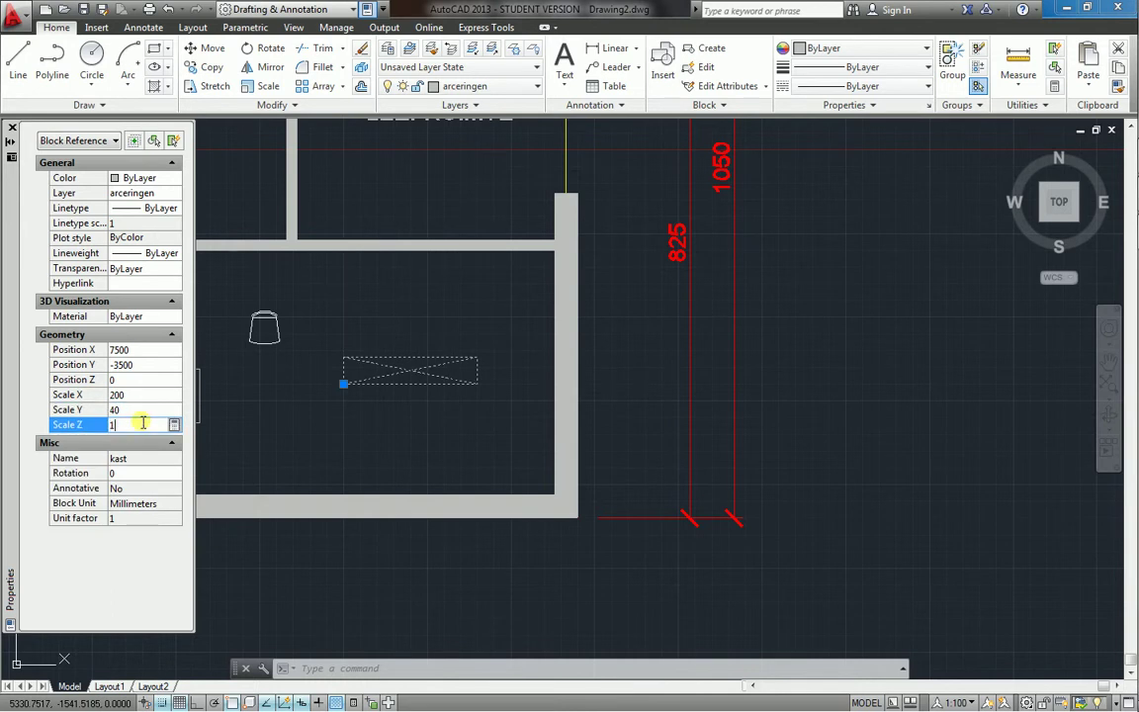
click(155, 407)
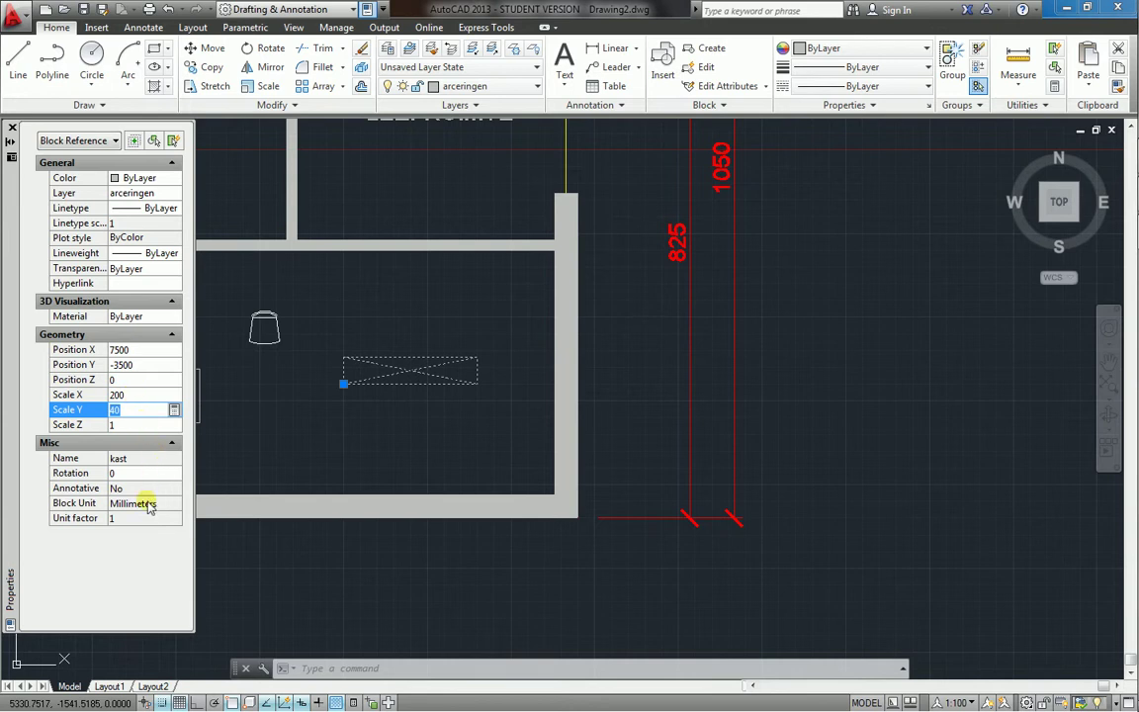
click(273, 439)
click(247, 446)
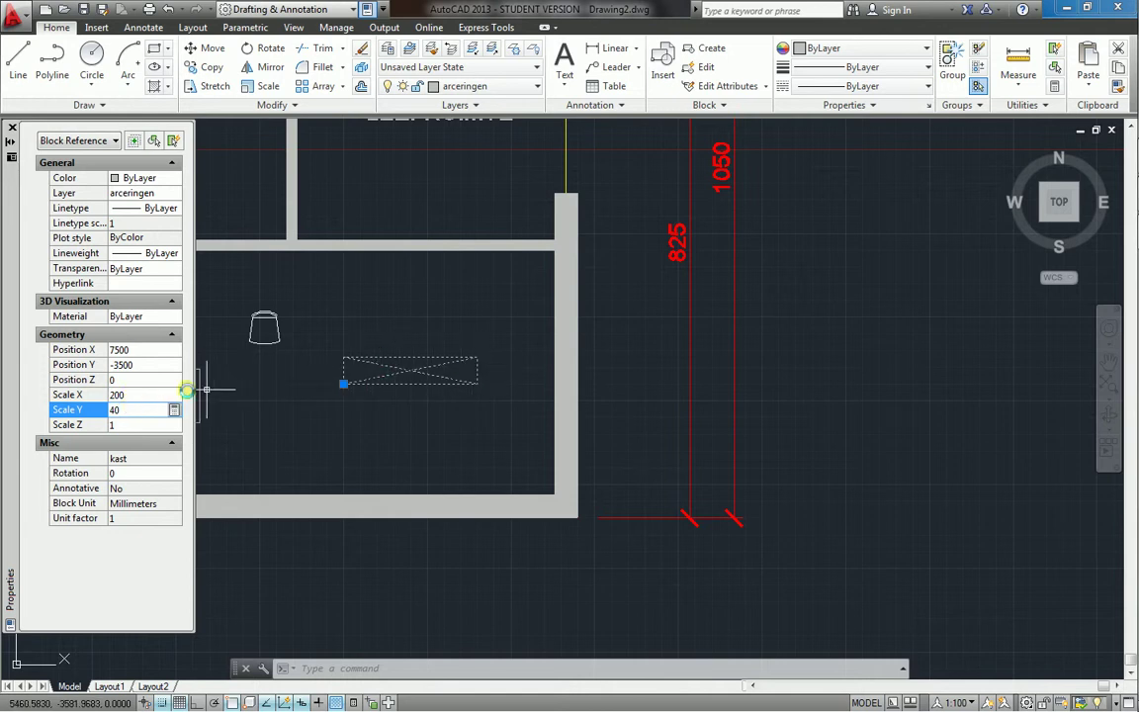
- Verify the block's Scale X of 200 and Scale Y of 40
click(136, 396)
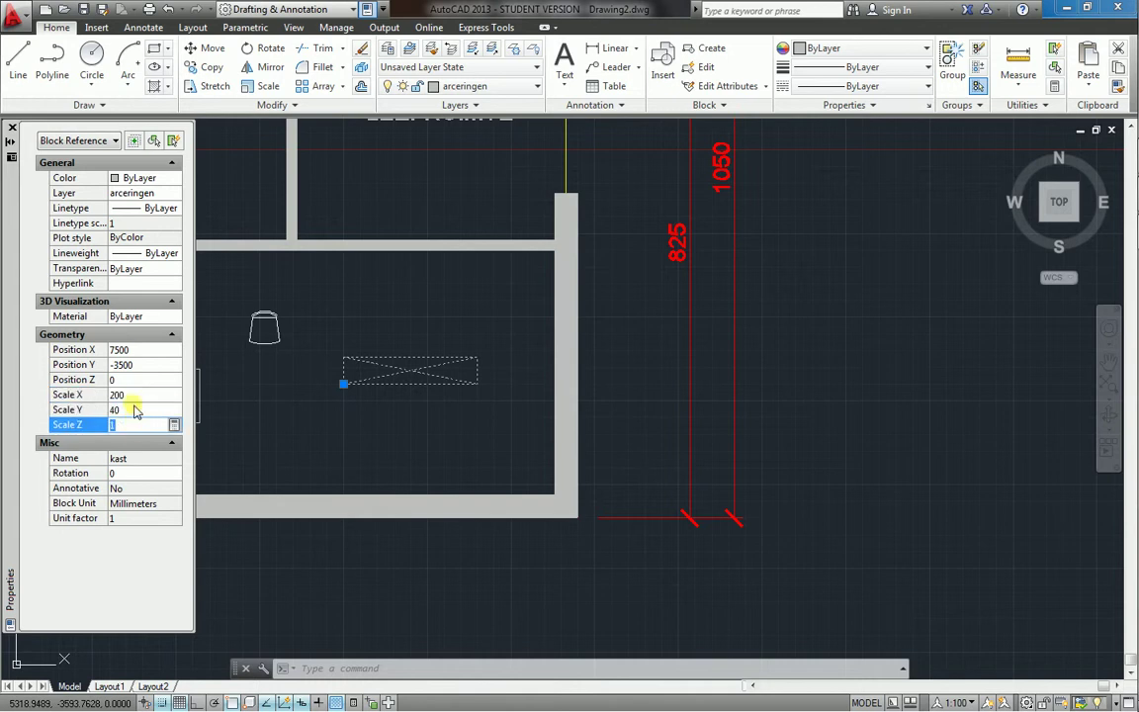
click(134, 410)
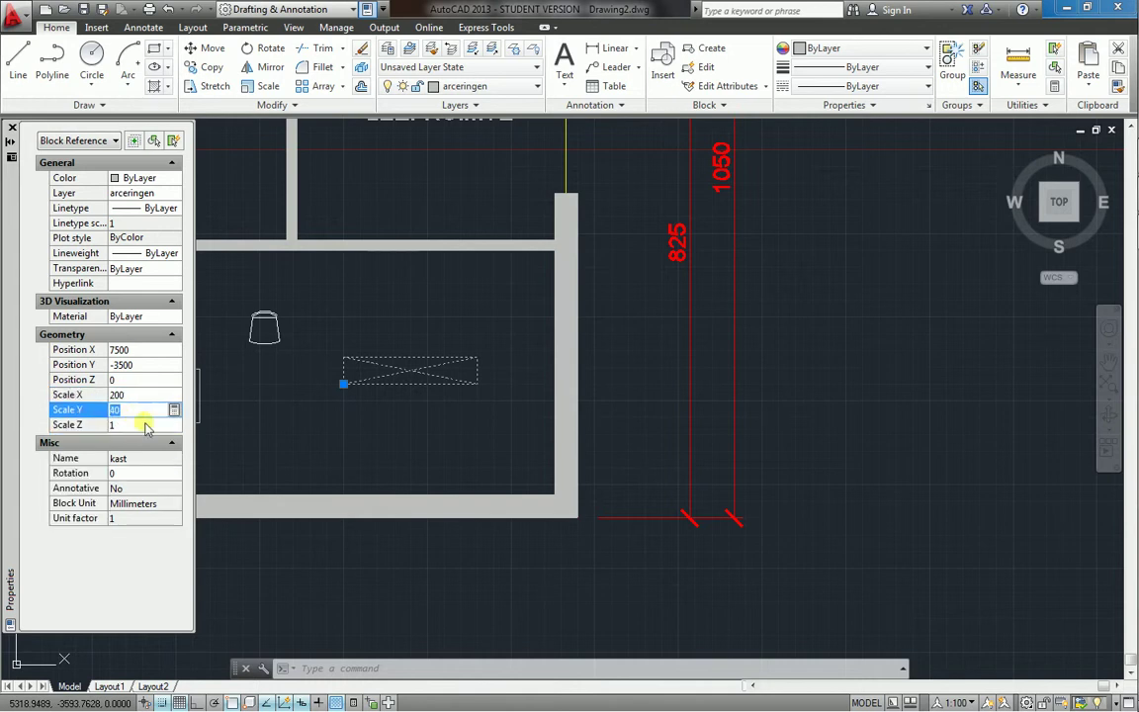
click(248, 424)
click(256, 420)
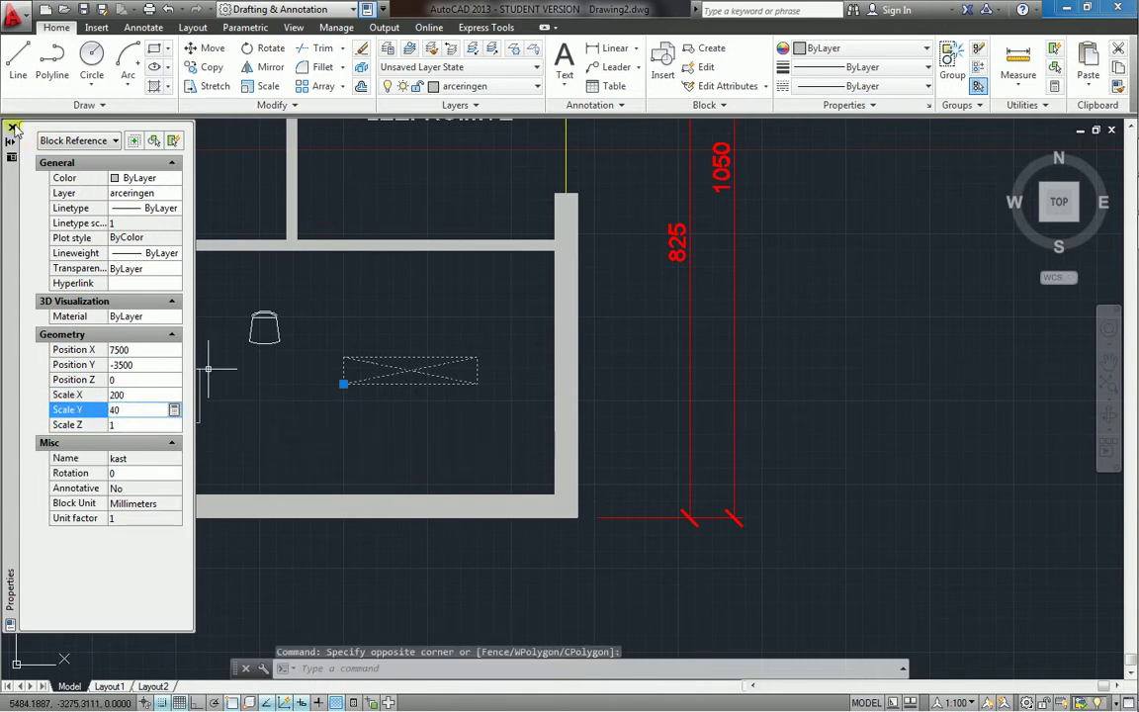
- Move the cabinet block into the room's bottom-left corner
click(12, 127)
click(343, 384)
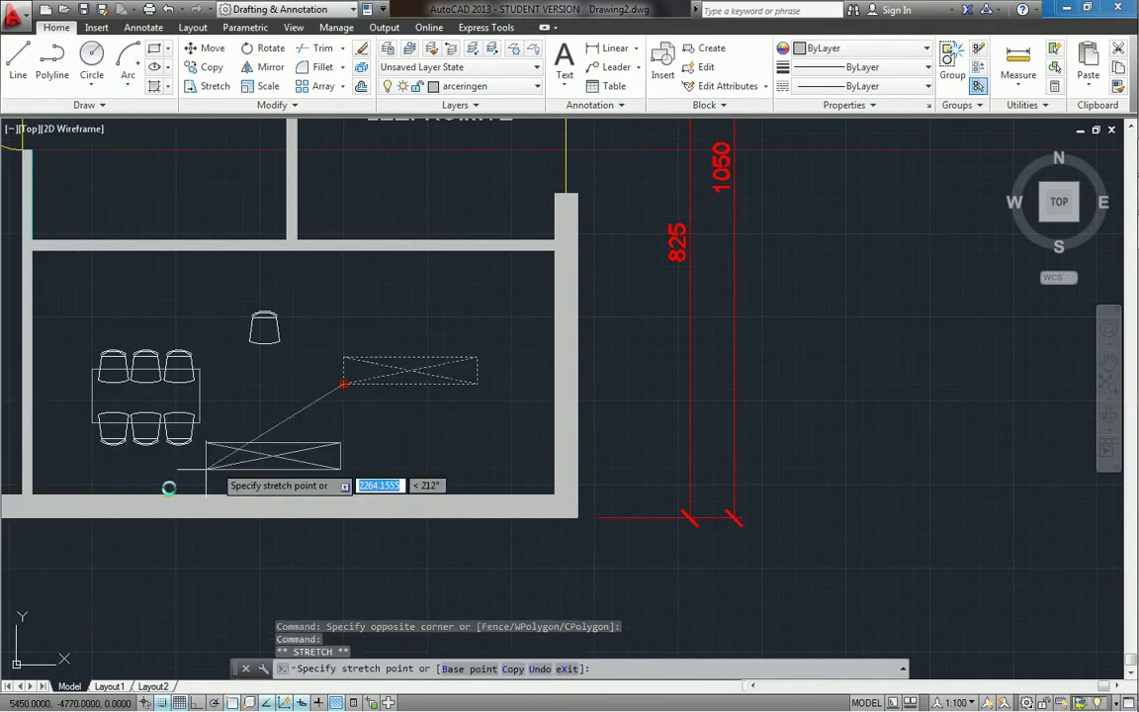
click(32, 494)
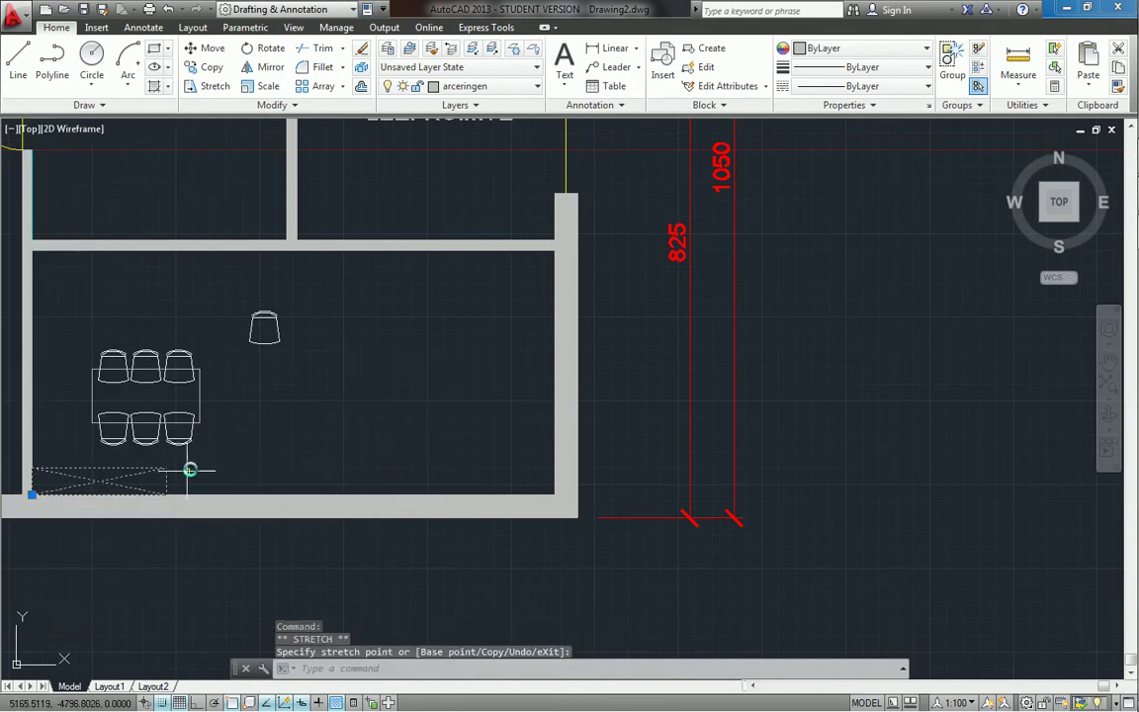
key(Escape)
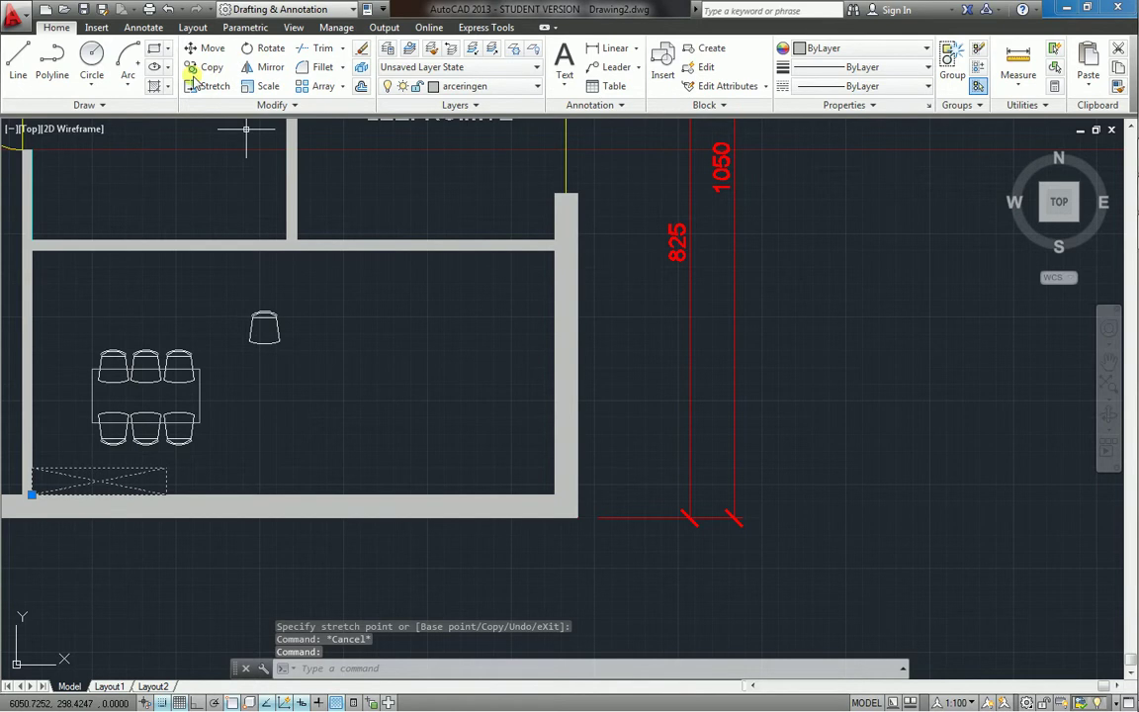
key(Escape)
- Copy the cabinet twice, placing three cabinets end to end along the bottom wall
middle_drag(221, 456, 391, 397)
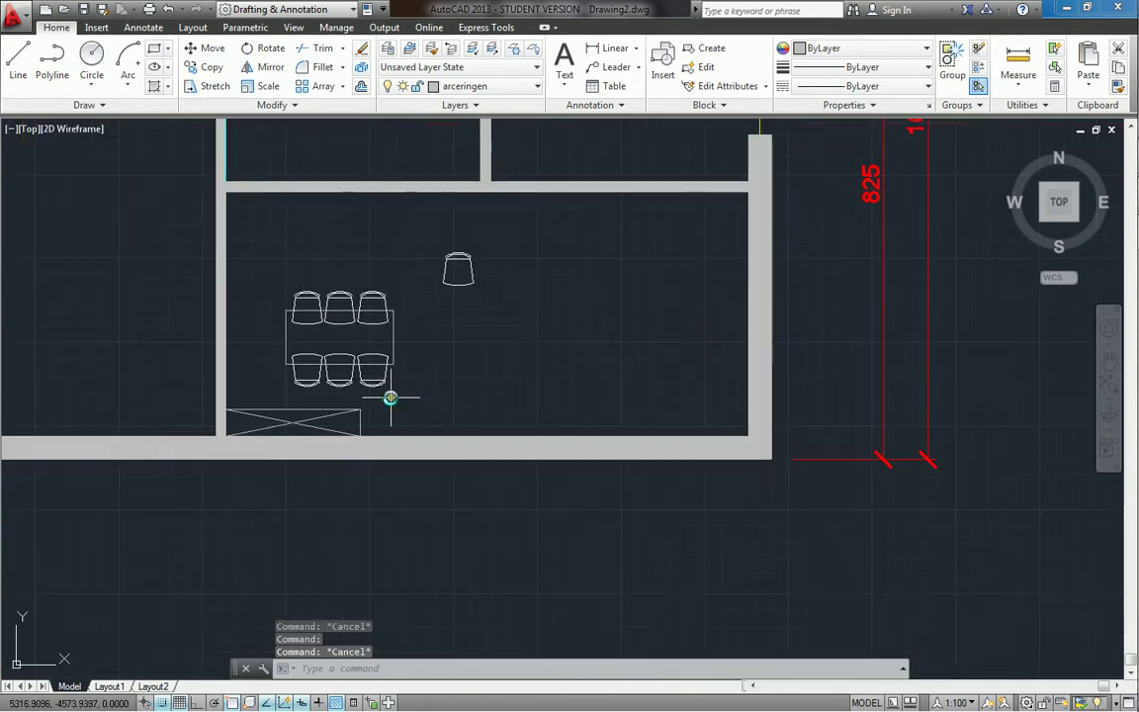
scroll(391, 398, up, 2)
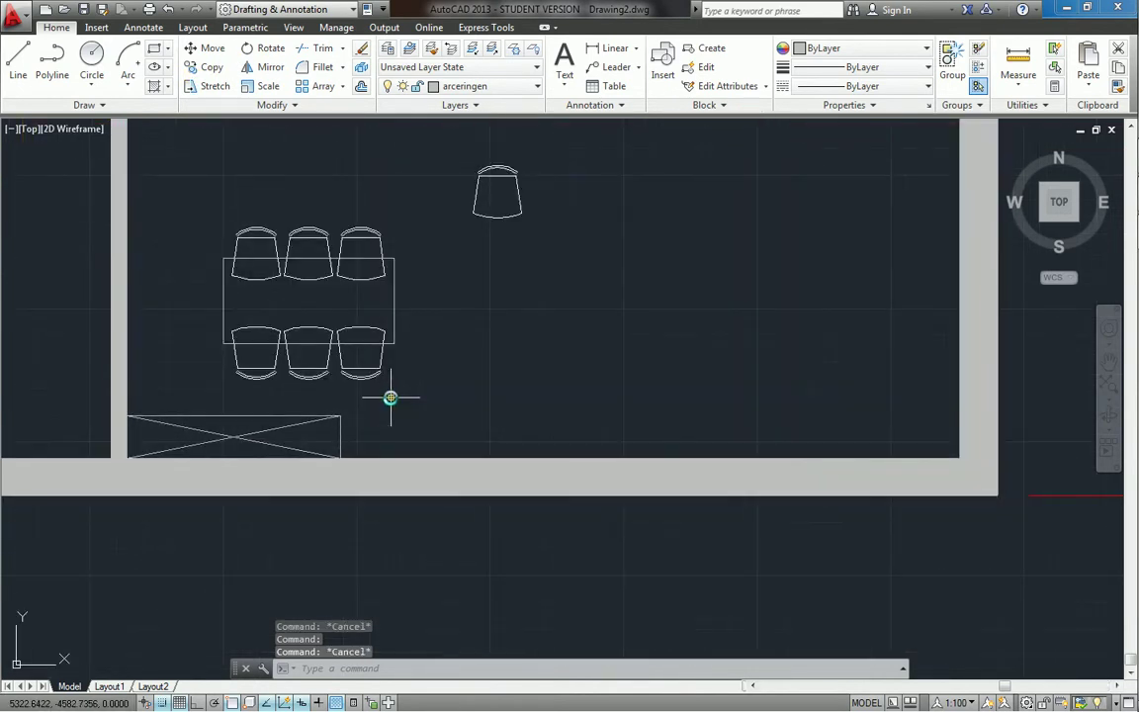
click(311, 414)
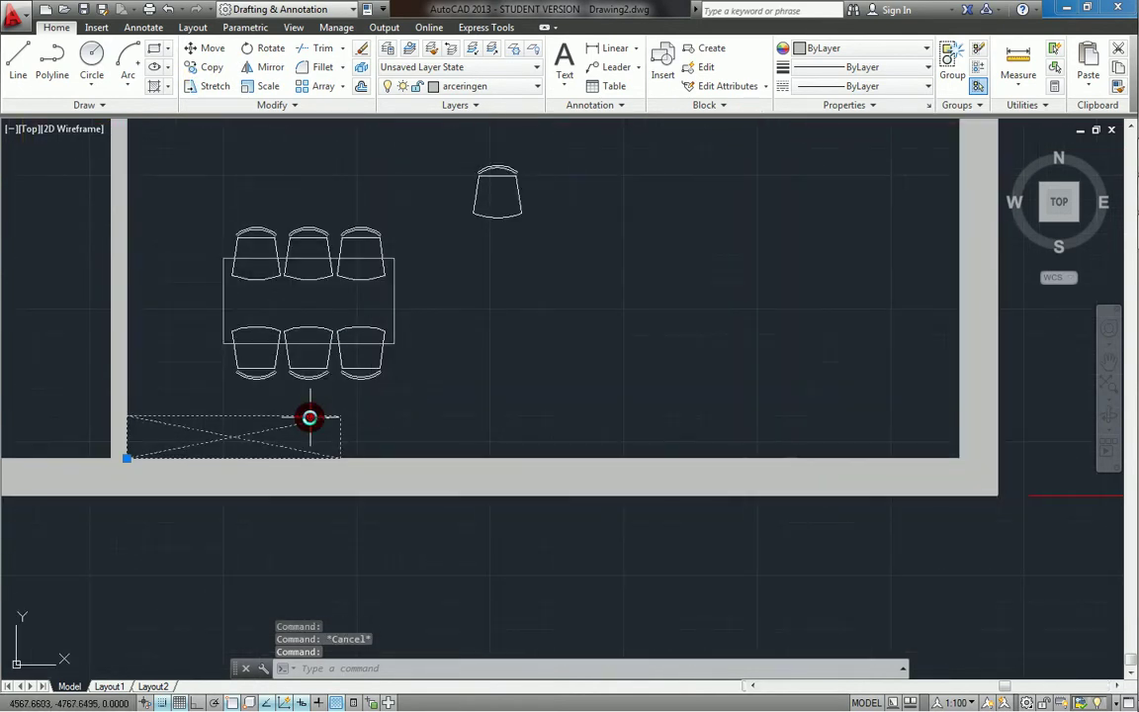
click(203, 69)
click(127, 458)
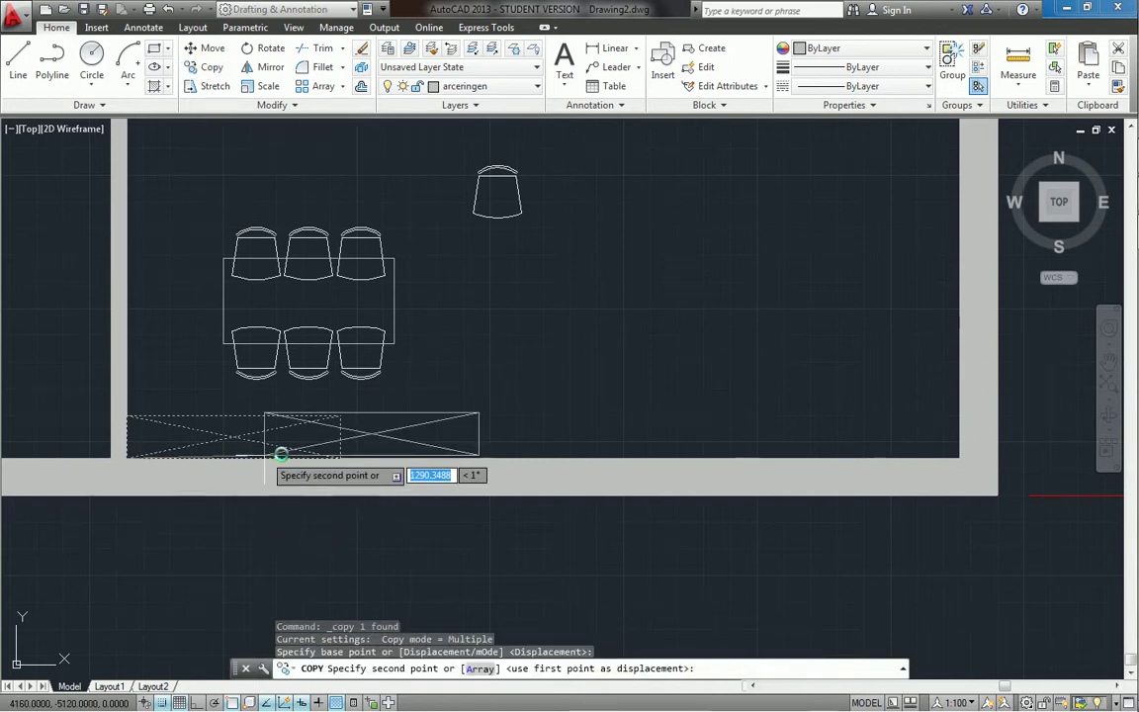
click(340, 457)
click(554, 457)
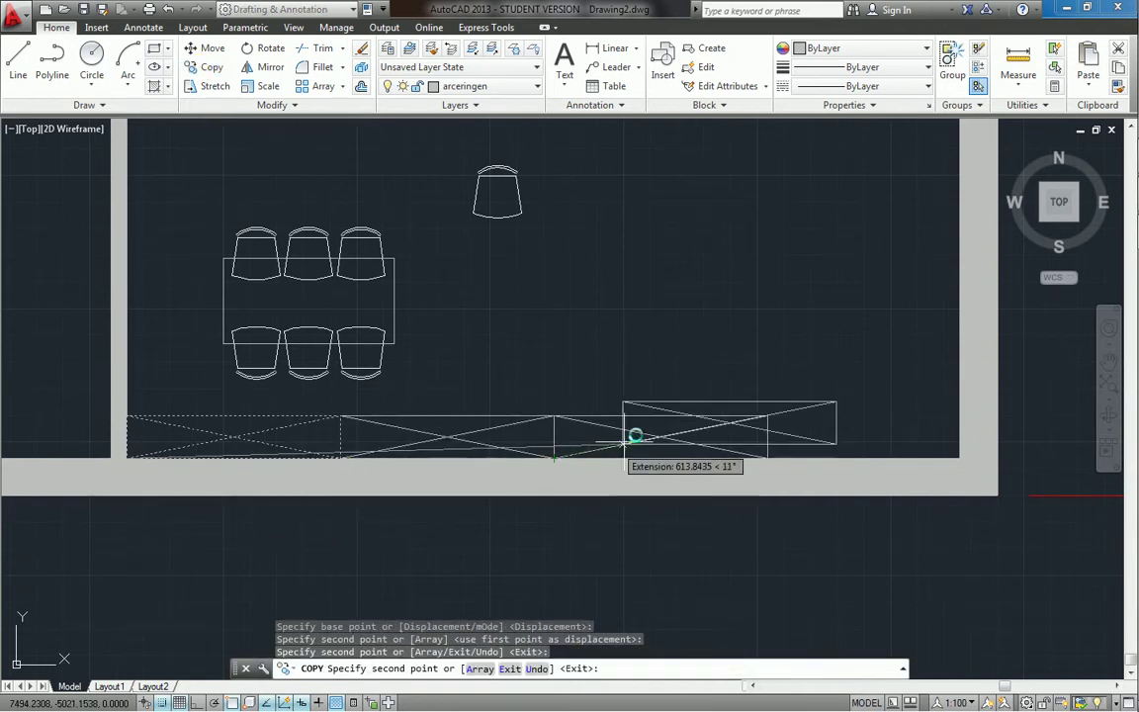
key(Escape)
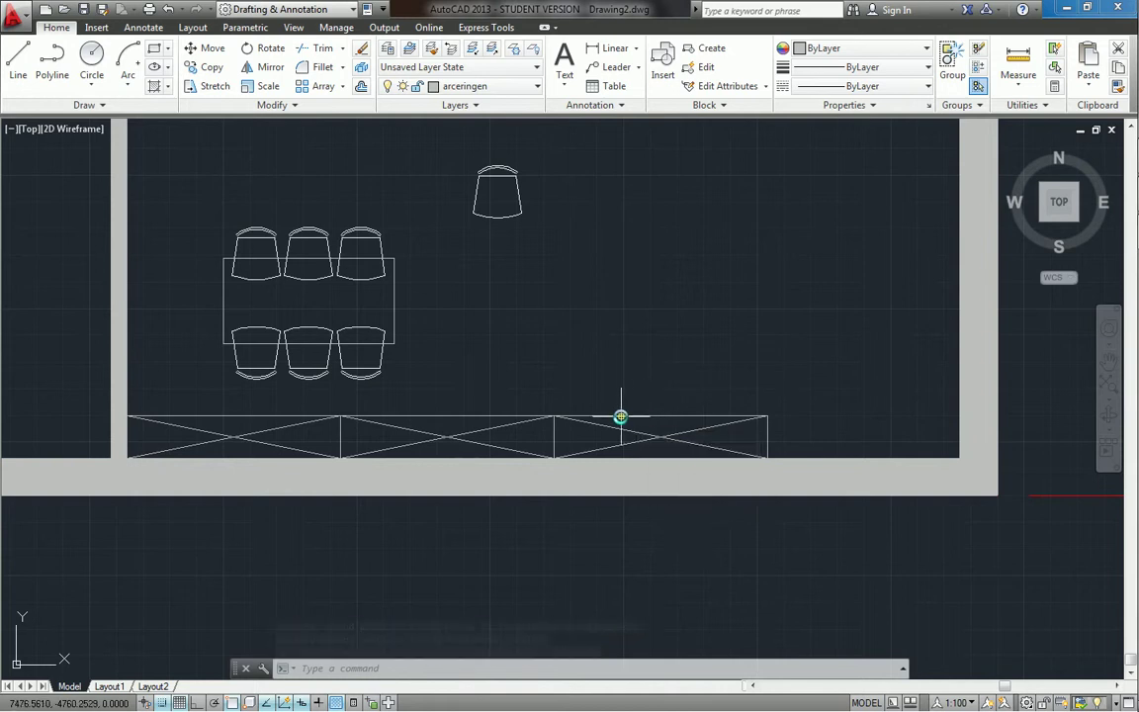
- Nudge the table-and-chairs group slightly up and to the right
middle_drag(593, 310, 577, 409)
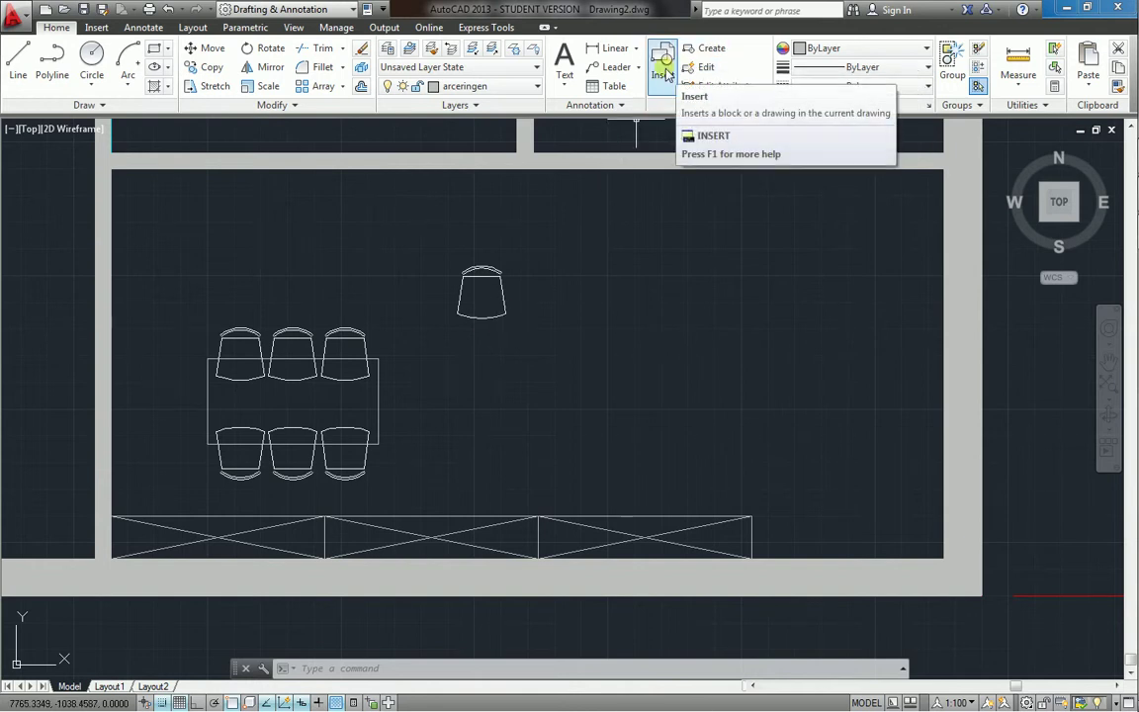
click(361, 359)
click(292, 400)
click(323, 358)
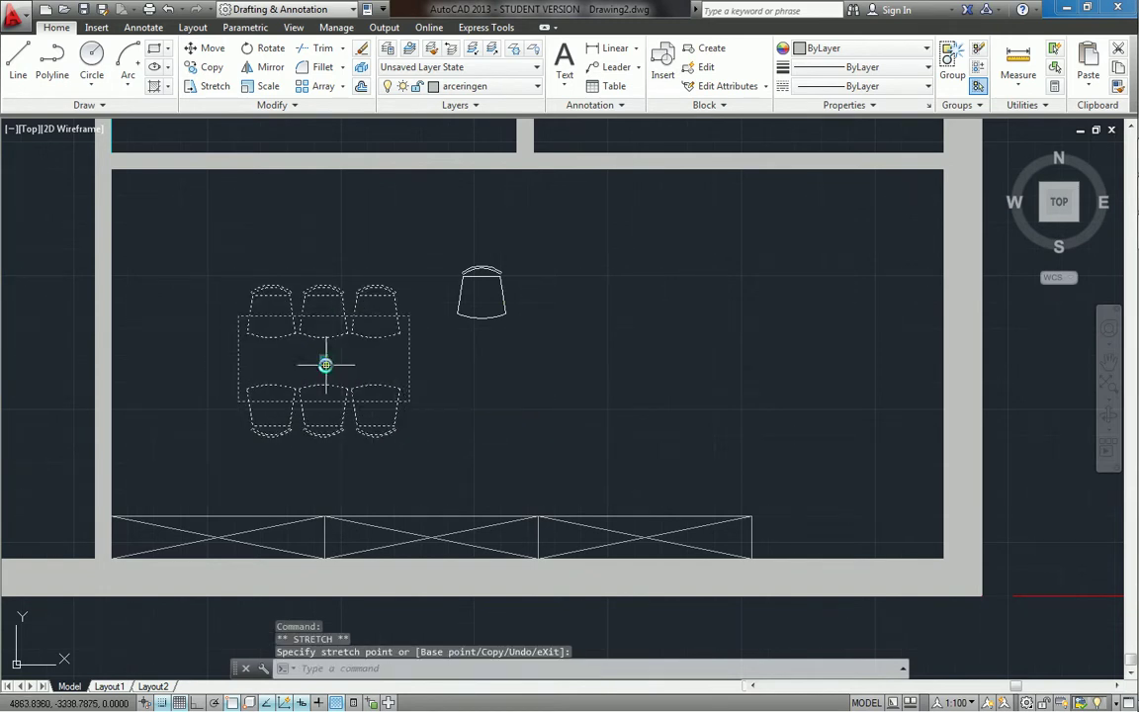
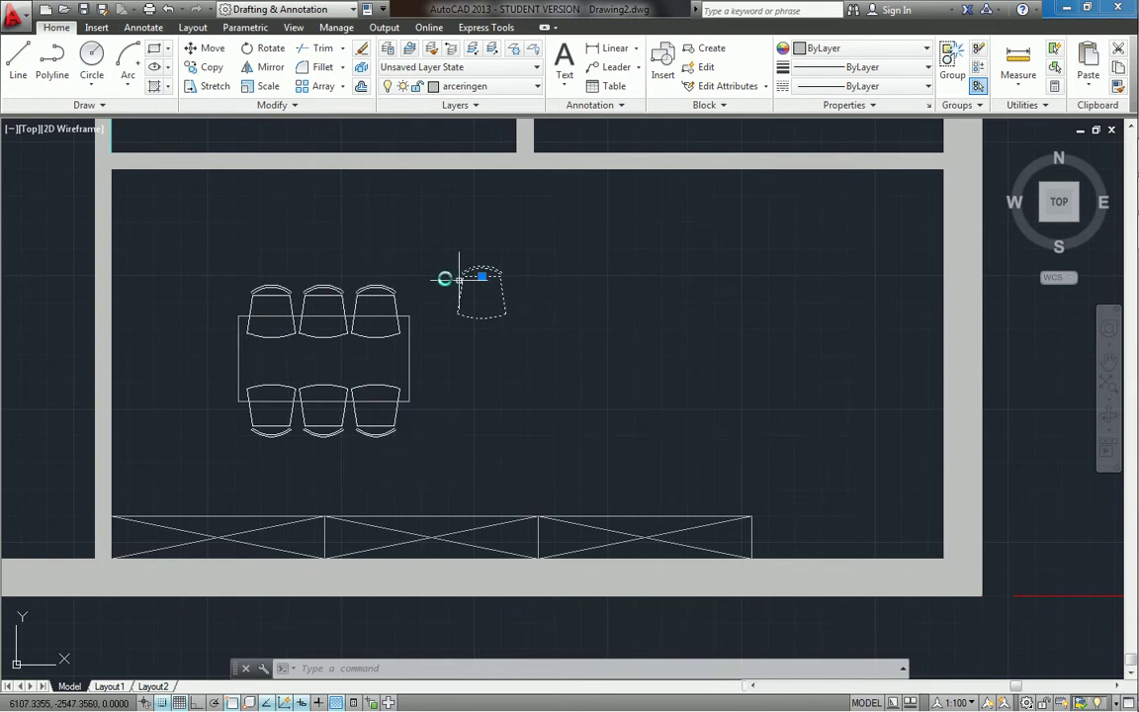
- Deselect the extra chair standing beside the dining table
key(Escape)
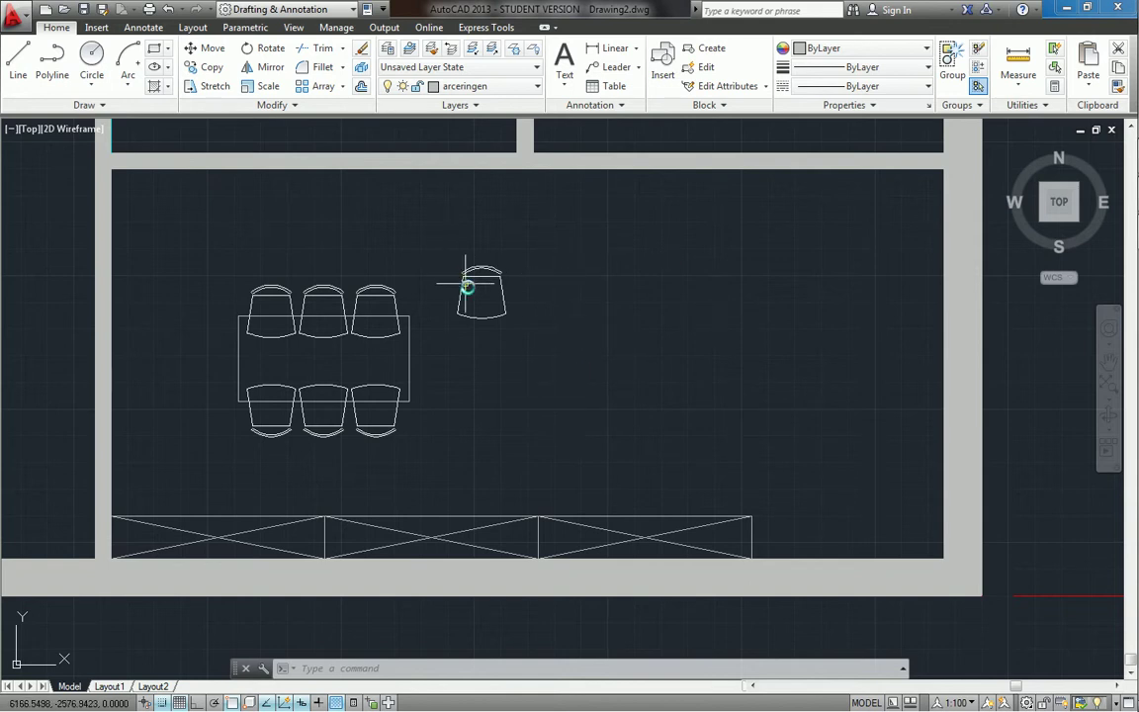
- Zoom out over the whole floor plan, then zoom in on LEEFRUIMTE's right wall opening
scroll(567, 362, down, 2)
scroll(567, 363, down, 2)
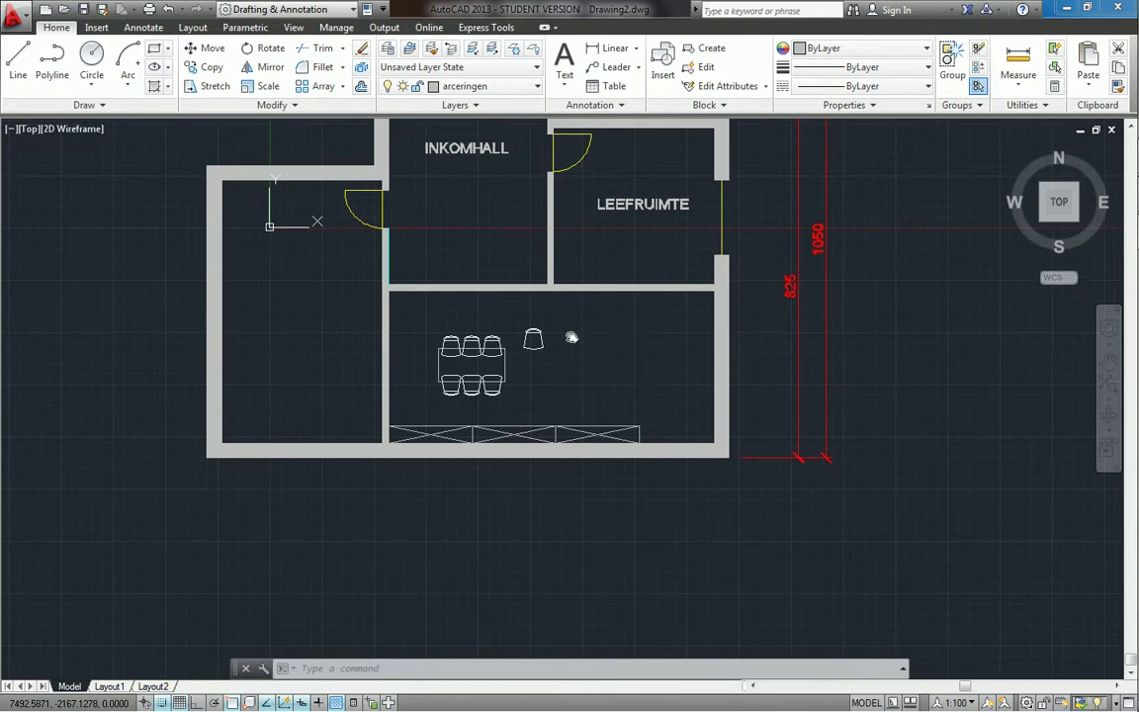
middle_drag(570, 333, 541, 394)
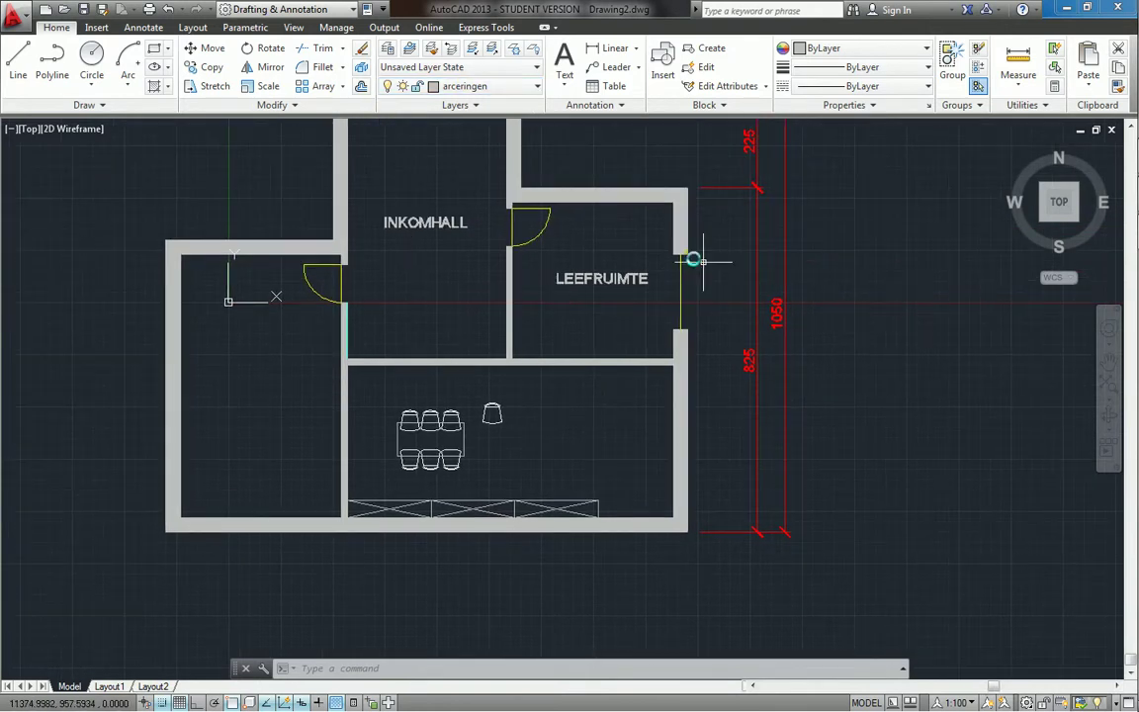
scroll(692, 271, up, 2)
scroll(696, 274, up, 2)
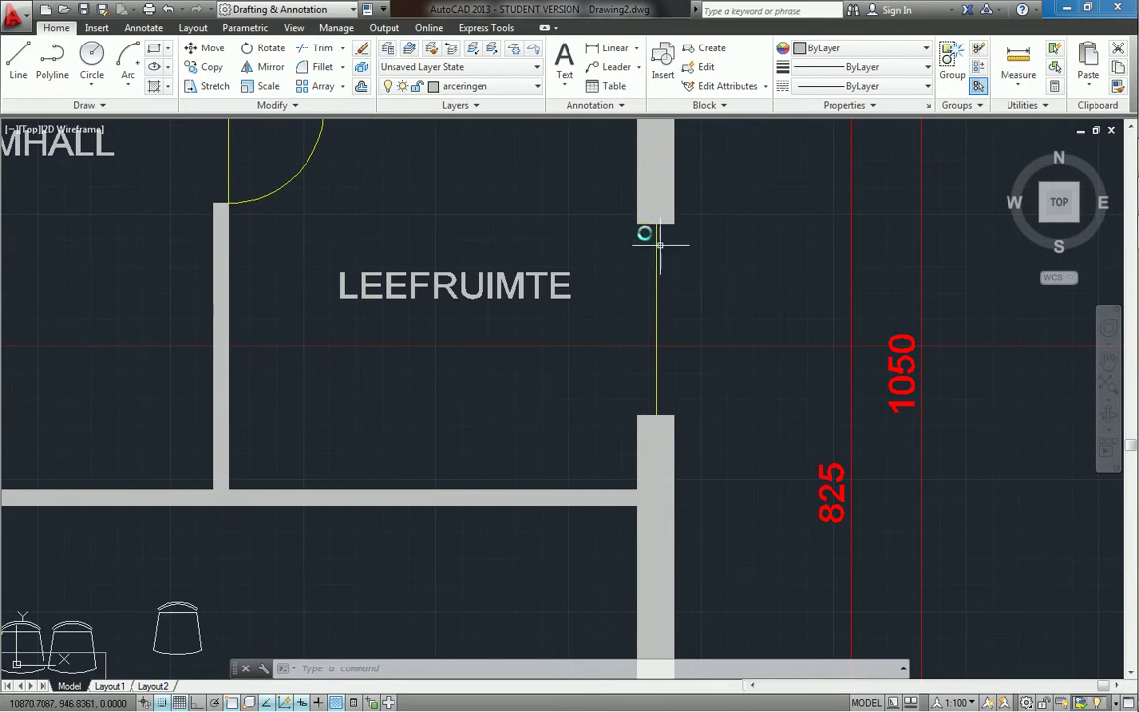